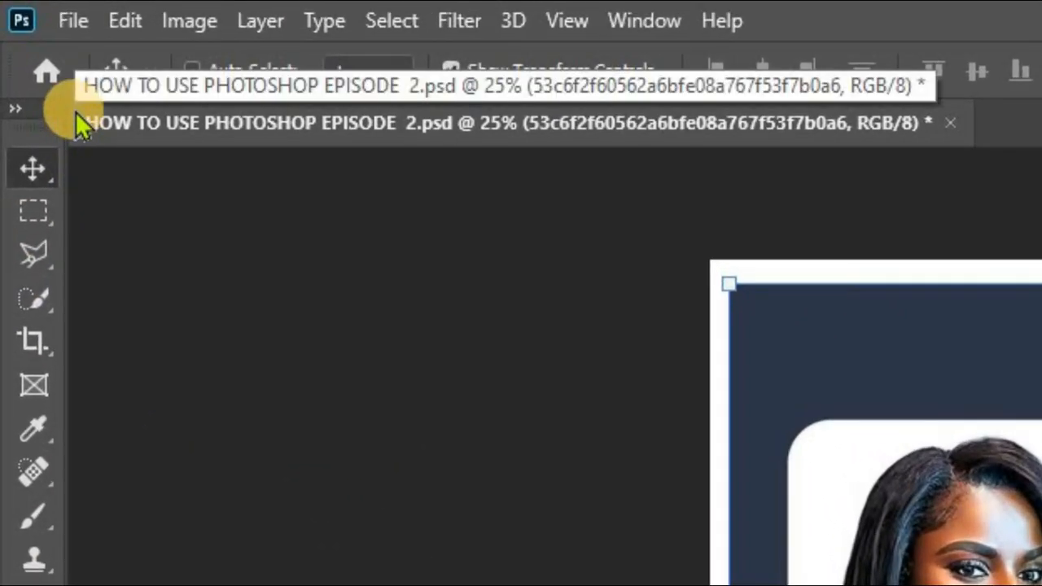
Step: Create a new document named "PHOTOSHOP TUTORIALS CLASS 1 ◁ EPISODE 4", 20 by 20 inches at 100 pixels/inch, with a white background
{"action": "left_click", "coordinate": [41, 70]}
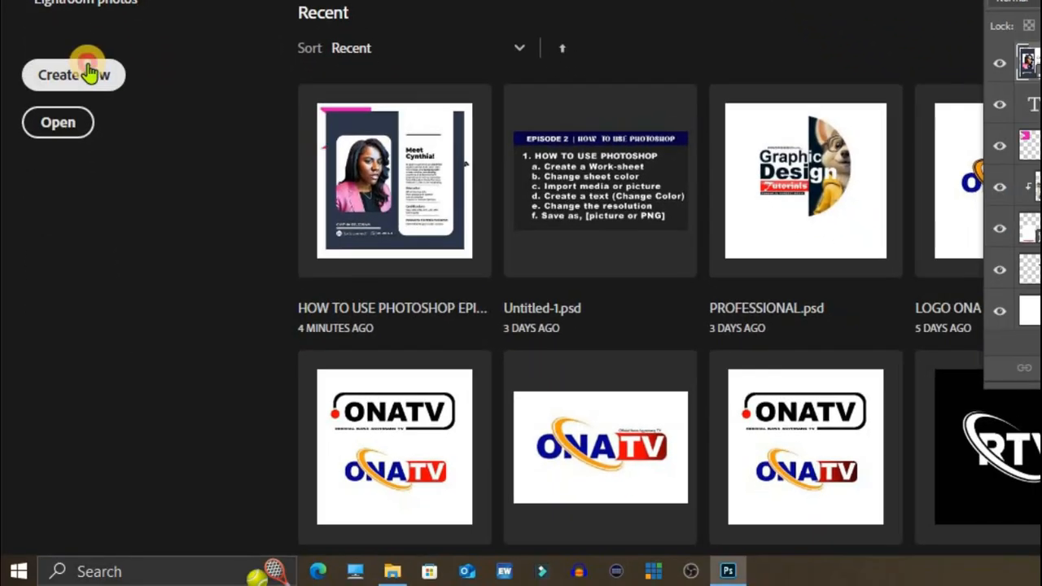
{"action": "left_click", "coordinate": [91, 81]}
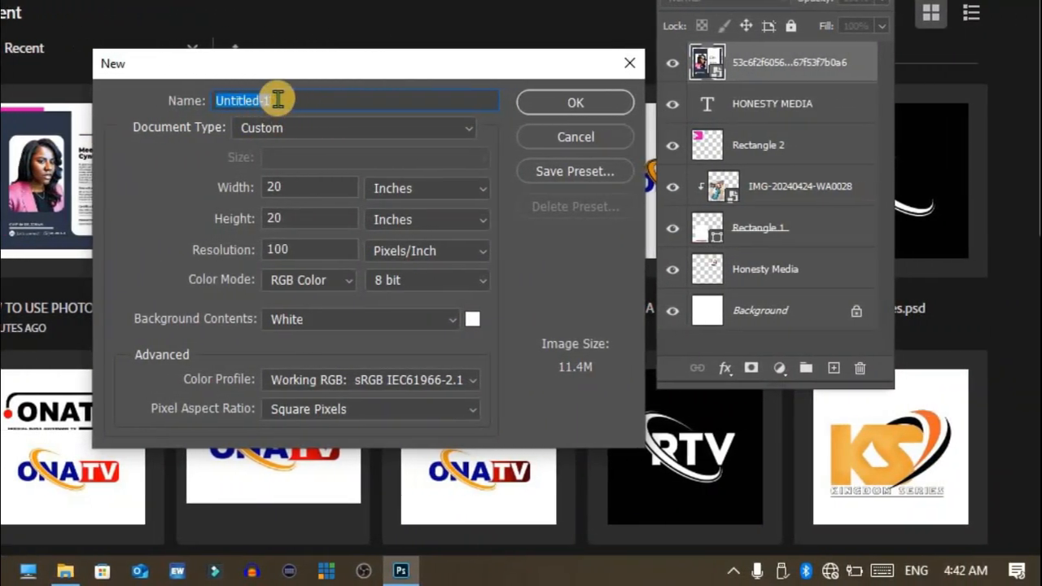
{"action": "key", "text": "BackSpace"}
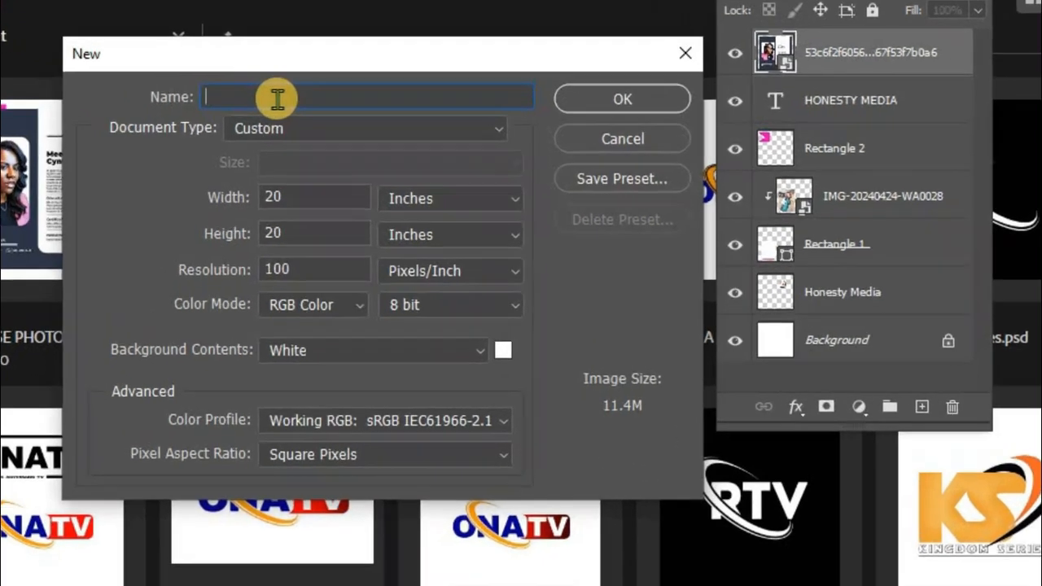
{"action": "type", "text": "PHOTOSHOP TUTORIALS CLASS 1 < EPISODE 3"}
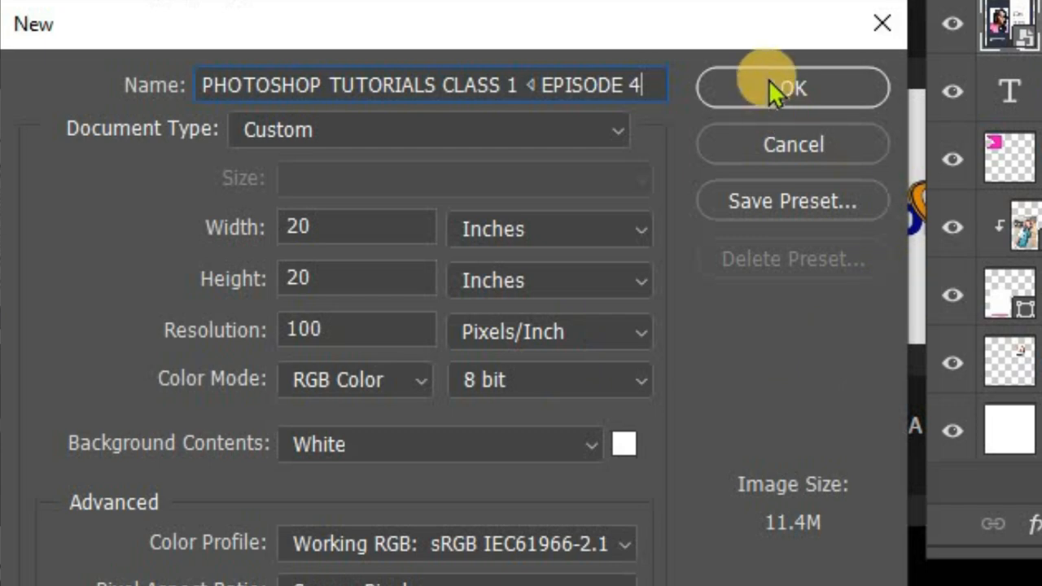
{"action": "left_click", "coordinate": [511, 446]}
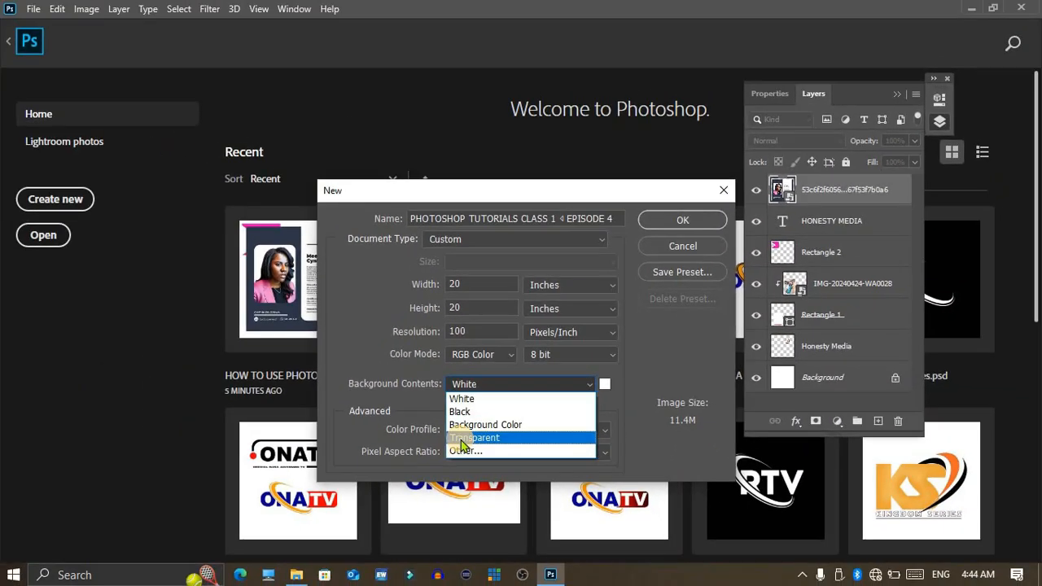
{"action": "left_click", "coordinate": [492, 387]}
{"action": "left_click", "coordinate": [668, 218]}
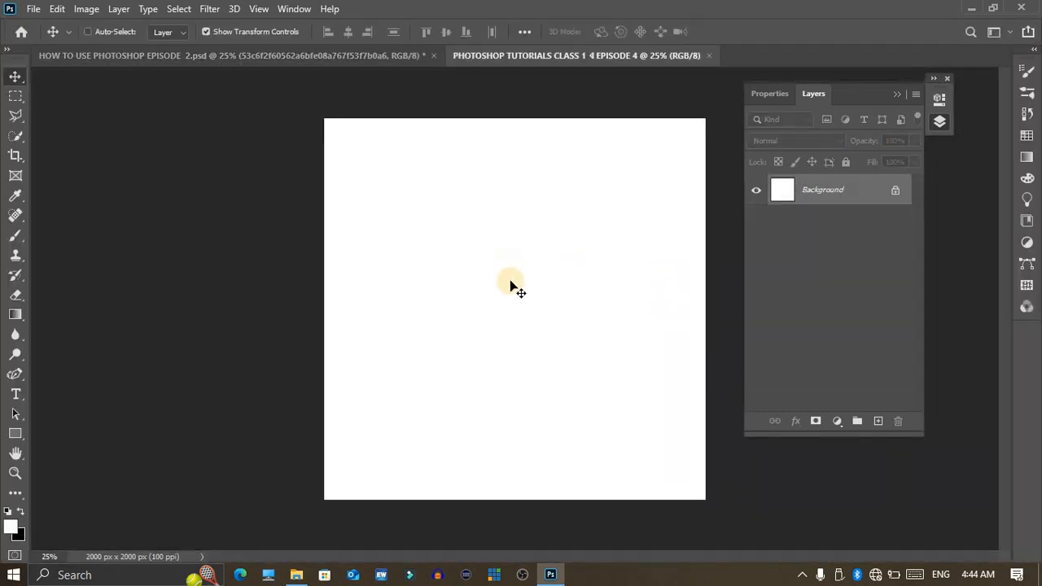
Step: Place the episode 2 reference document and the new blank document side by side, giving the reference the narrower pane
{"action": "left_click", "coordinate": [938, 120]}
{"action": "left_click", "coordinate": [334, 53]}
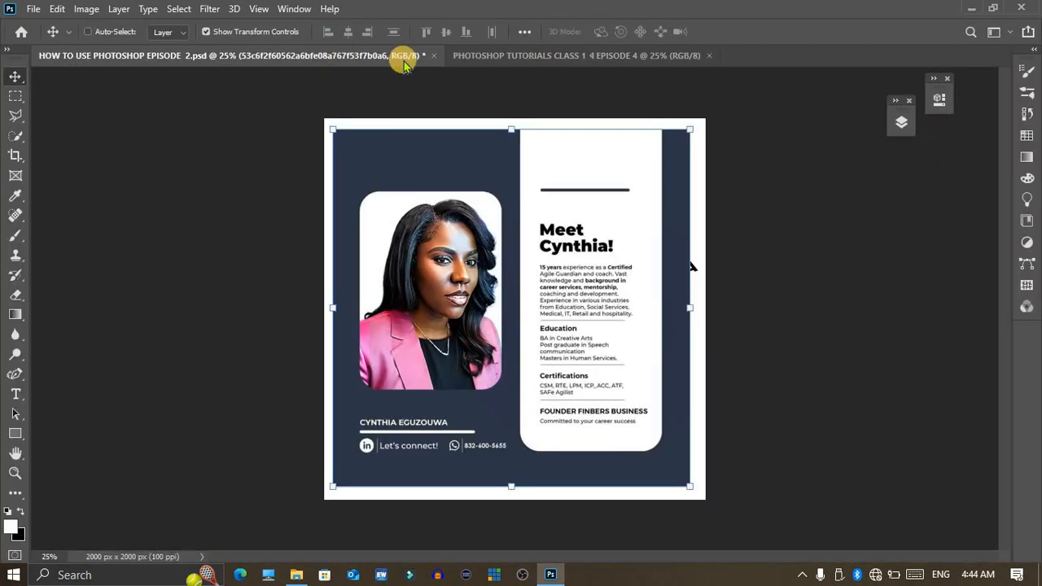
{"action": "left_click_drag", "start_coordinate": [534, 68], "coordinate": [1012, 135]}
{"action": "left_click_drag", "start_coordinate": [506, 260], "coordinate": [333, 304]}
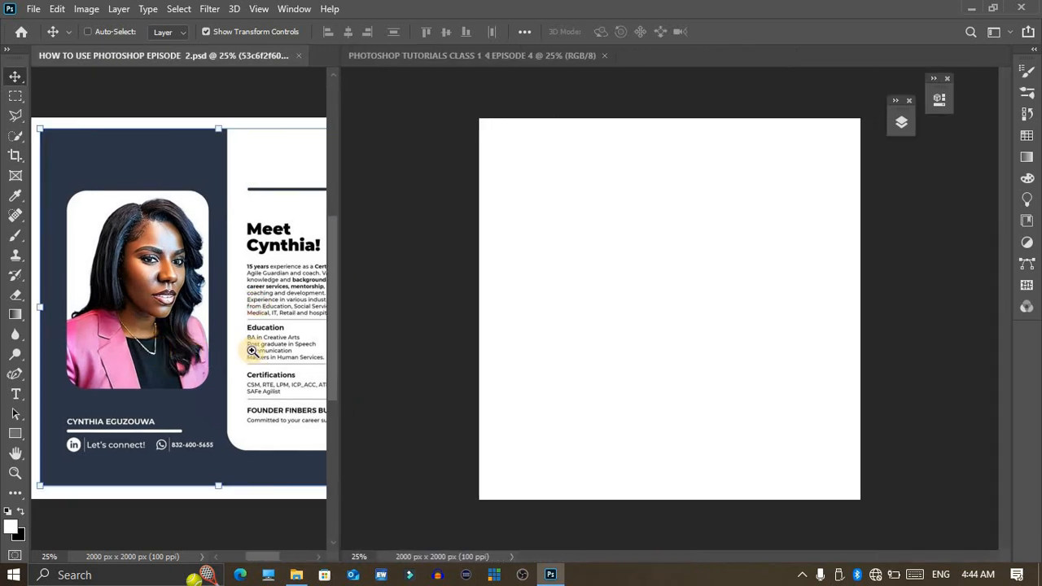
Step: Zoom the reference document out to about 14% to fit its pane, with its topmost image layer visible
{"action": "key", "text": "z"}
{"action": "left_click_drag", "start_coordinate": [236, 252], "coordinate": [243, 289]}
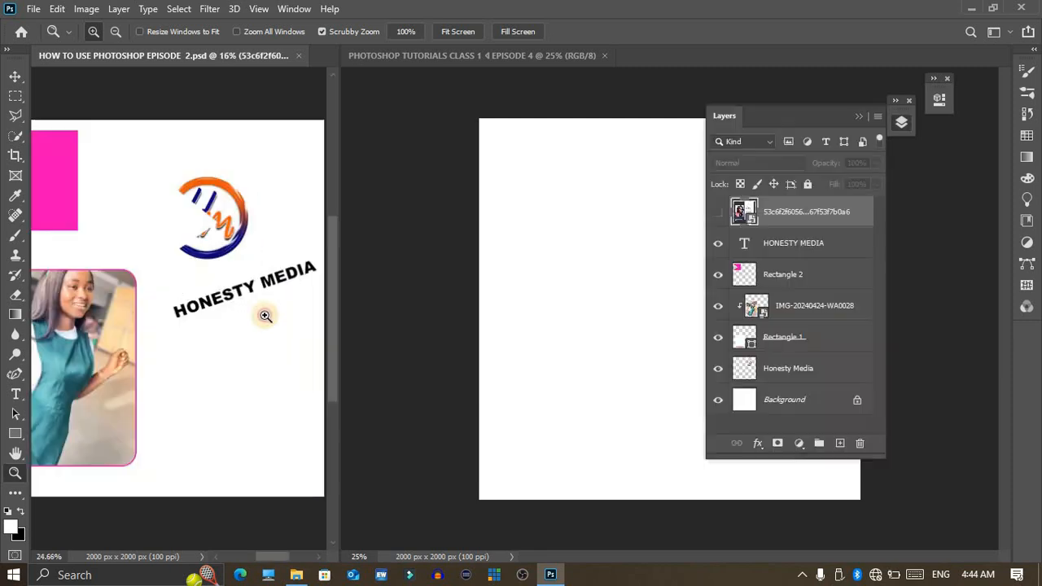
{"action": "left_click_drag", "start_coordinate": [264, 314], "coordinate": [244, 314]}
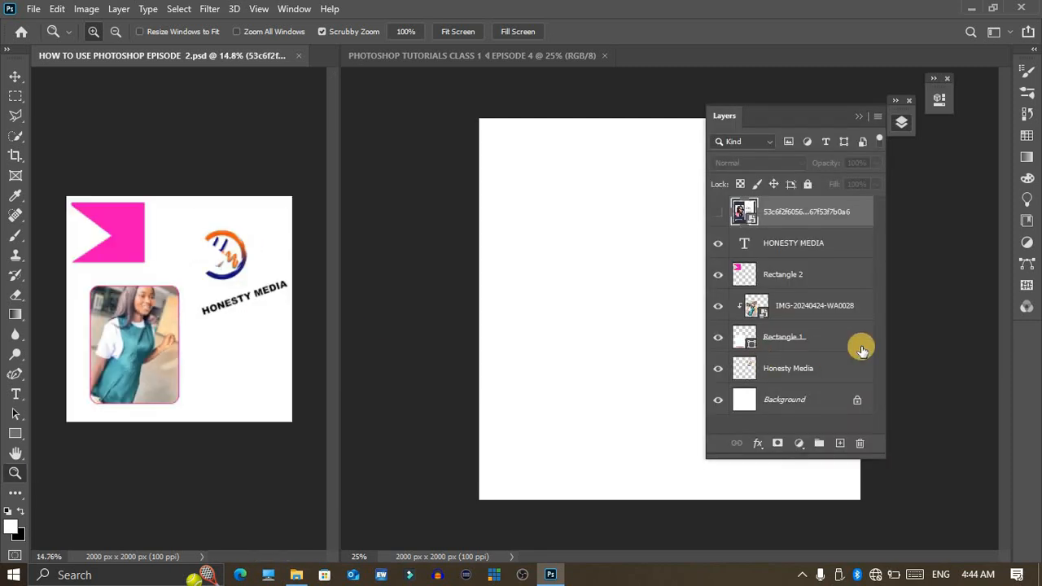
{"action": "left_click", "coordinate": [718, 215]}
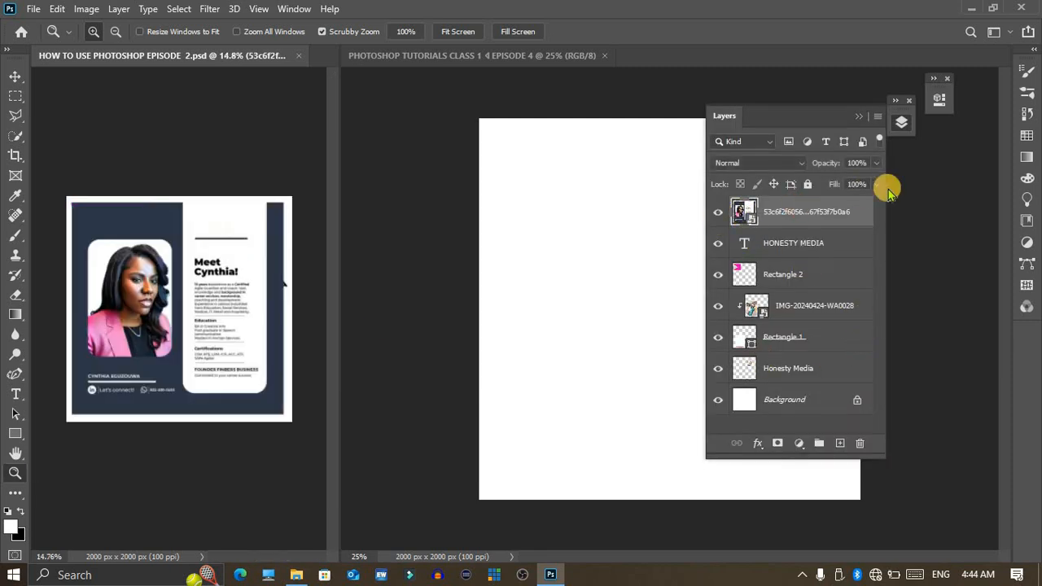
{"action": "left_click", "coordinate": [894, 123]}
{"action": "left_click", "coordinate": [543, 126]}
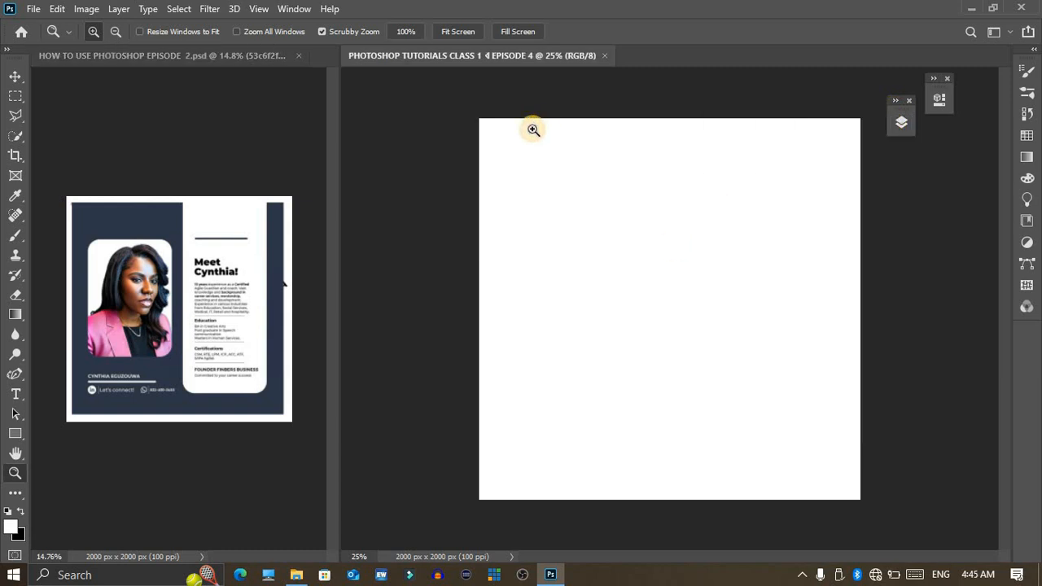
{"action": "left_click_drag", "start_coordinate": [141, 216], "coordinate": [187, 275]}
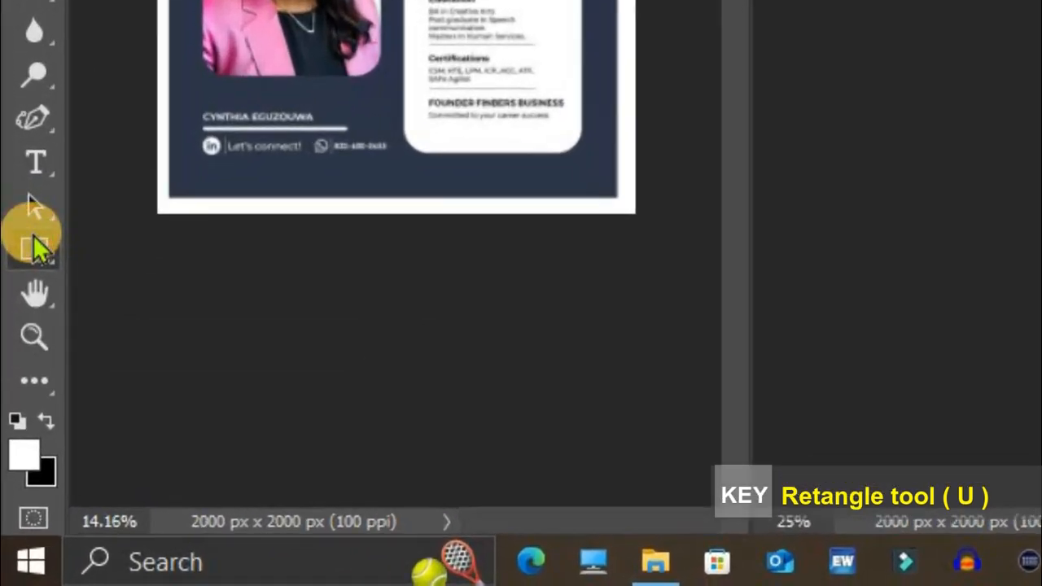
Step: Draw a rectangle about 2056 by 2092 px covering the whole blank canvas and fill it with the recently used dark navy
{"action": "right_click", "coordinate": [37, 248]}
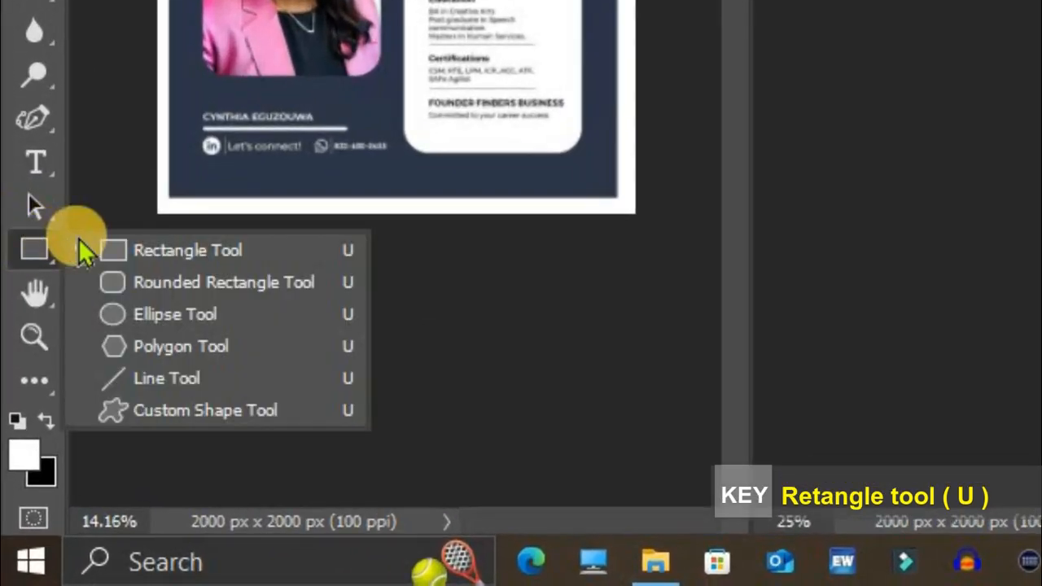
{"action": "left_click", "coordinate": [120, 254]}
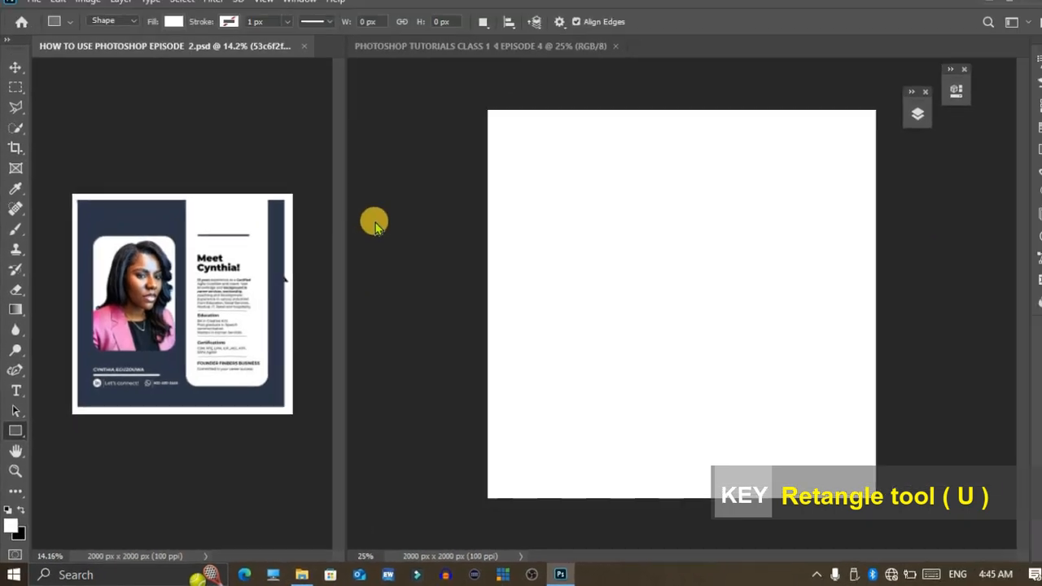
{"action": "left_click_drag", "start_coordinate": [481, 99], "coordinate": [863, 504]}
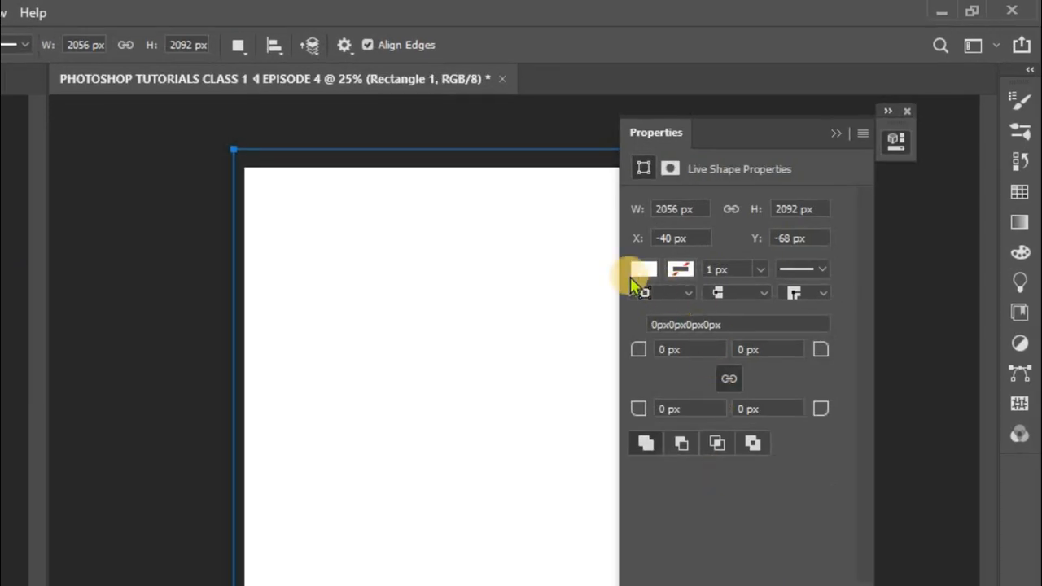
{"action": "left_click", "coordinate": [636, 270]}
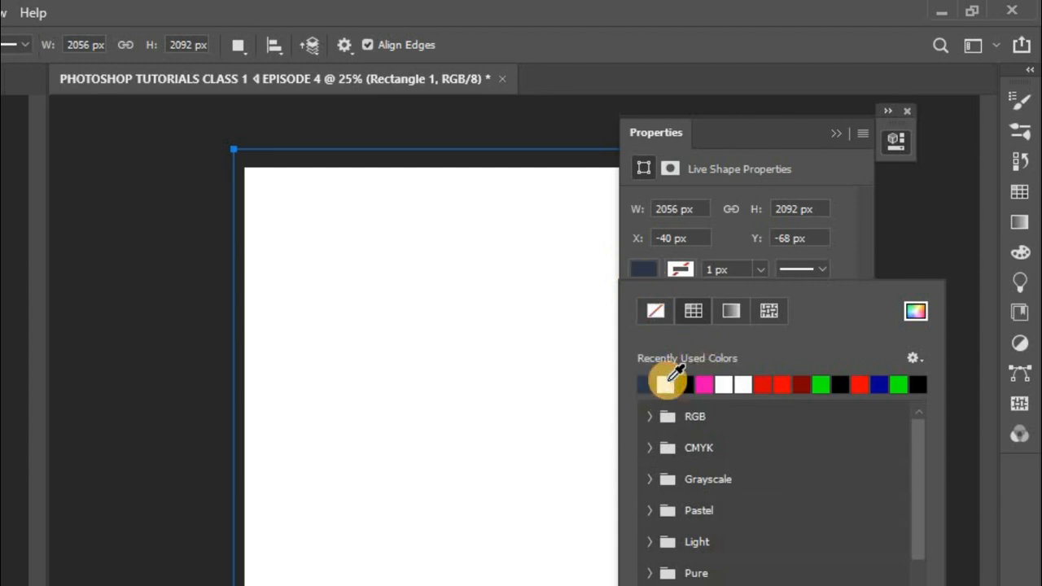
{"action": "left_click", "coordinate": [667, 381]}
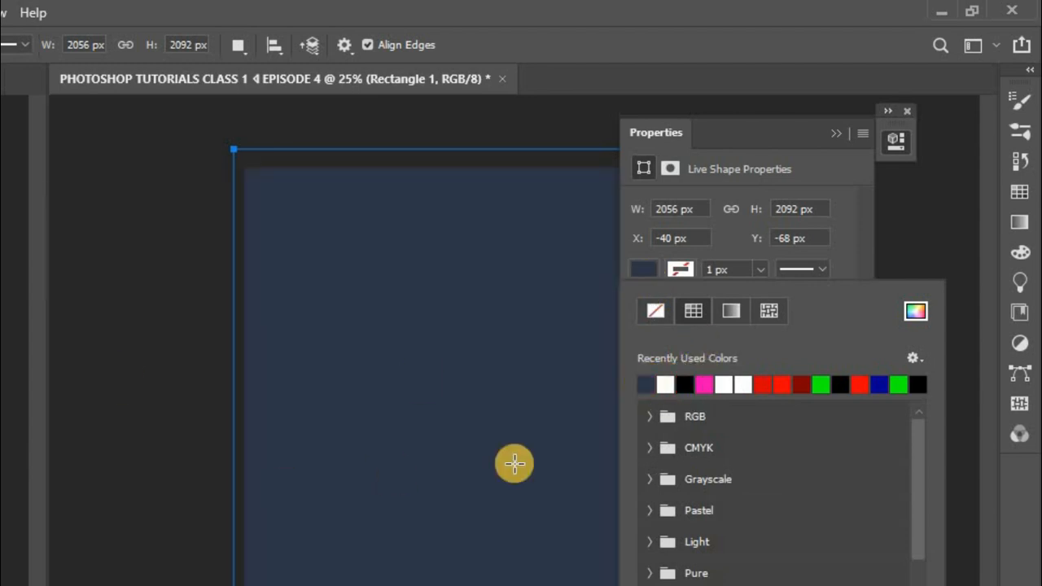
Step: Try pink, white, black, red and green fills on the background rectangle and return it to dark navy
{"action": "left_click", "coordinate": [706, 383]}
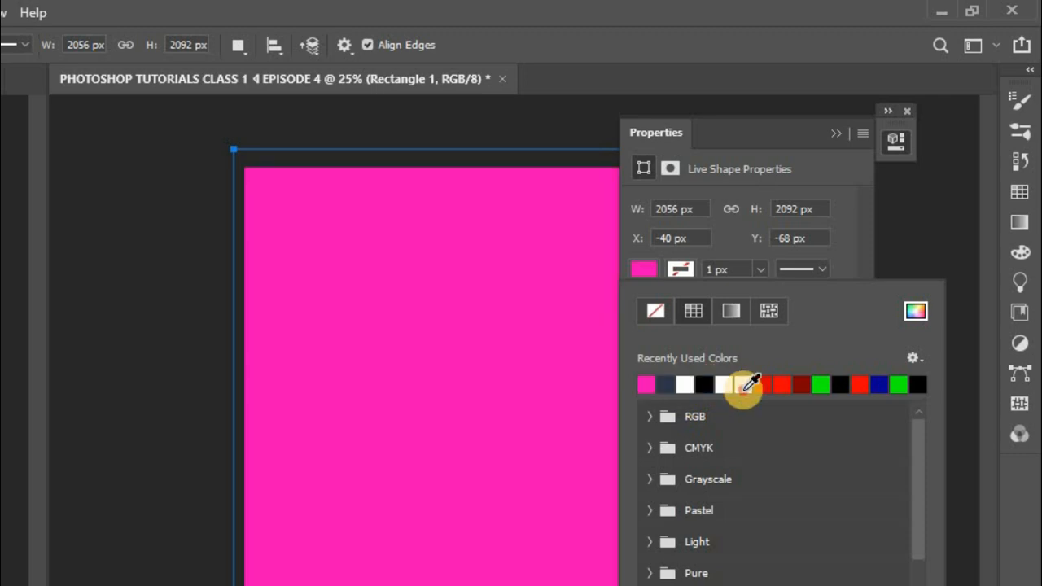
{"action": "left_click", "coordinate": [748, 384]}
{"action": "left_click", "coordinate": [723, 384]}
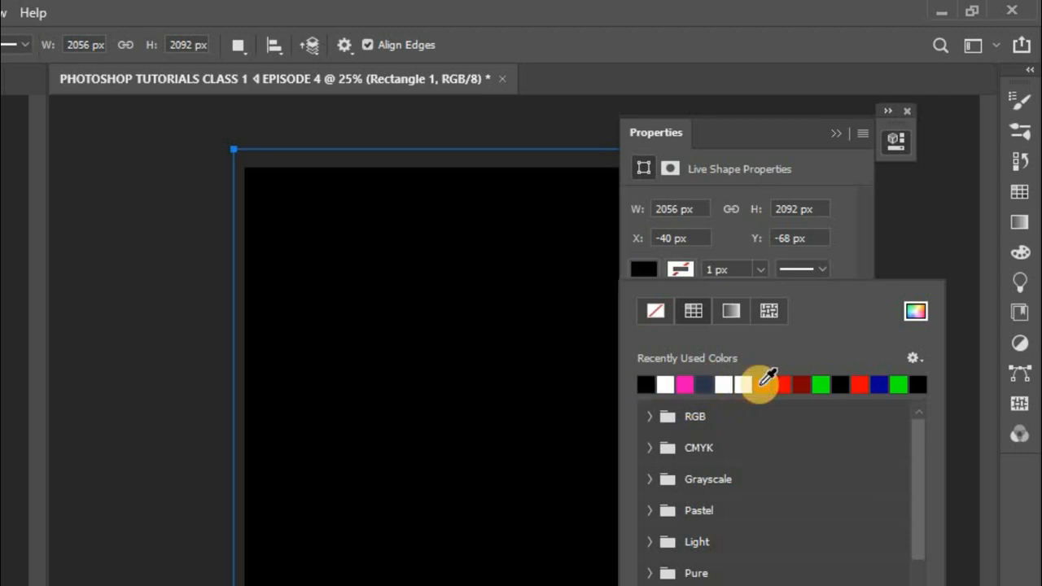
{"action": "left_click", "coordinate": [763, 383]}
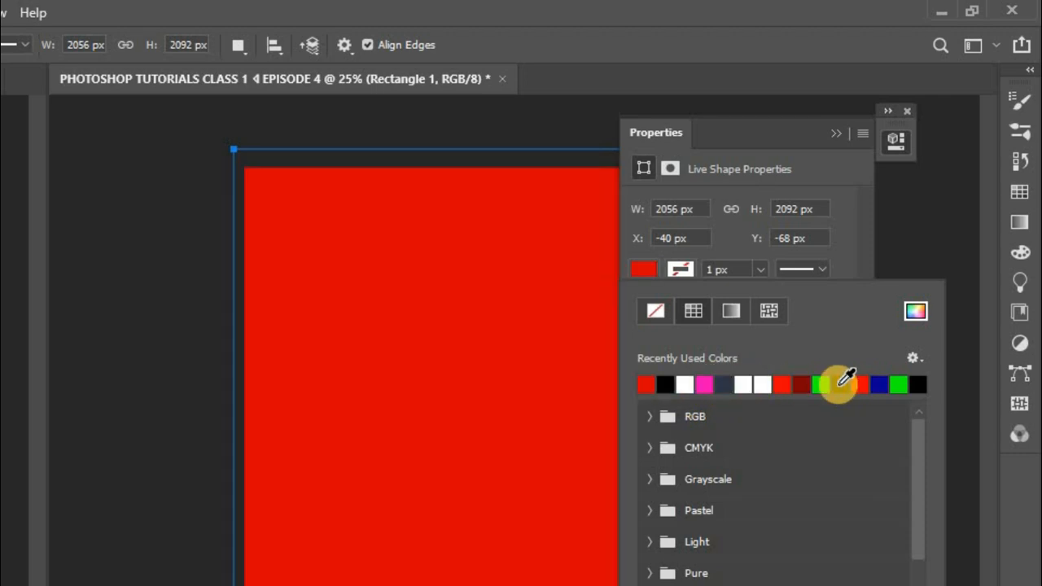
{"action": "left_click", "coordinate": [823, 383]}
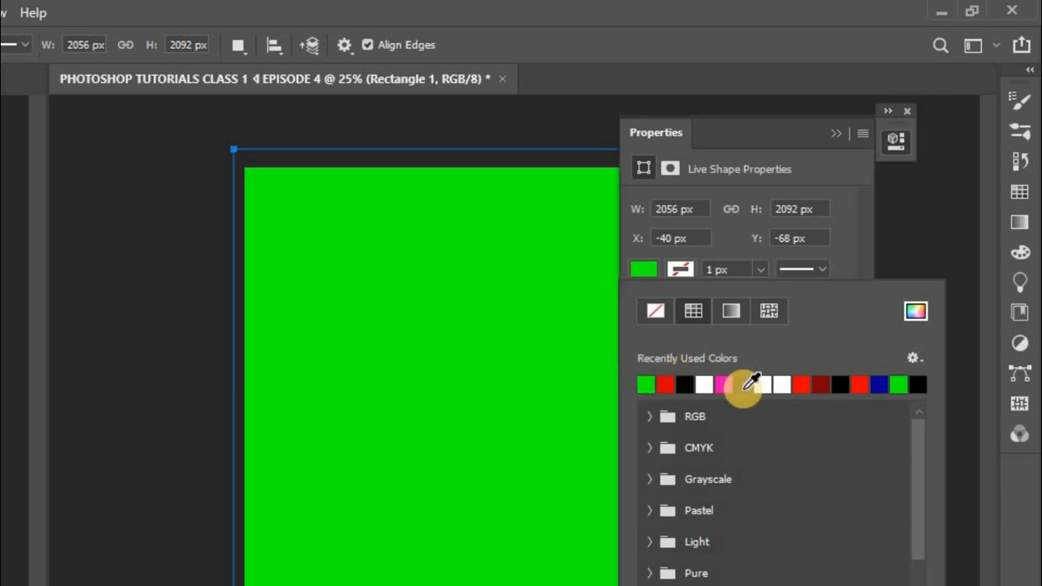
{"action": "left_click", "coordinate": [741, 384]}
{"action": "left_click", "coordinate": [896, 138]}
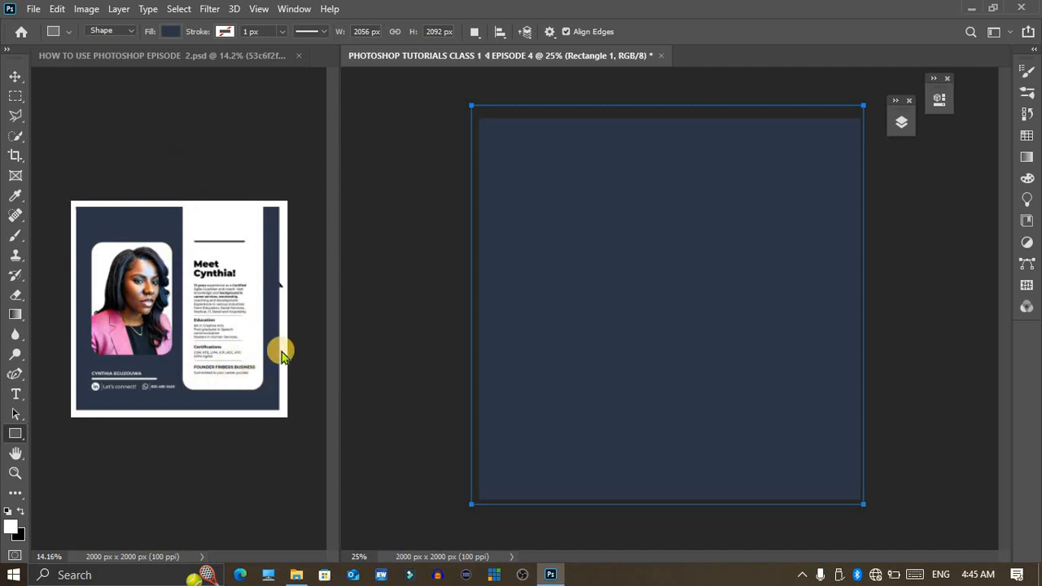
Step: Draw a tall rectangle about 620 by 1676 px on the right half of the canvas, starting above its upper edge
{"action": "key", "text": "v"}
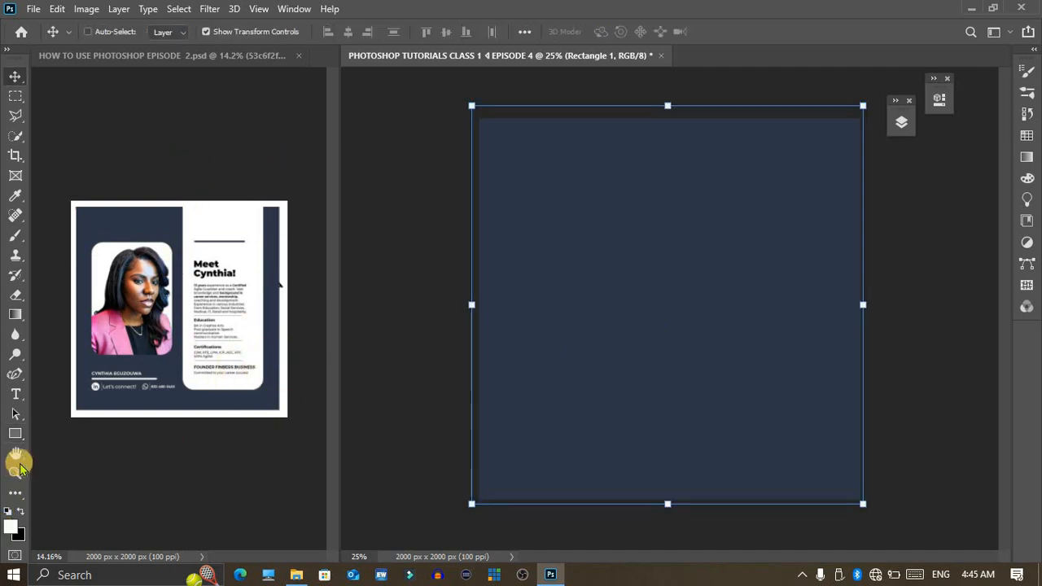
{"action": "key", "text": "u"}
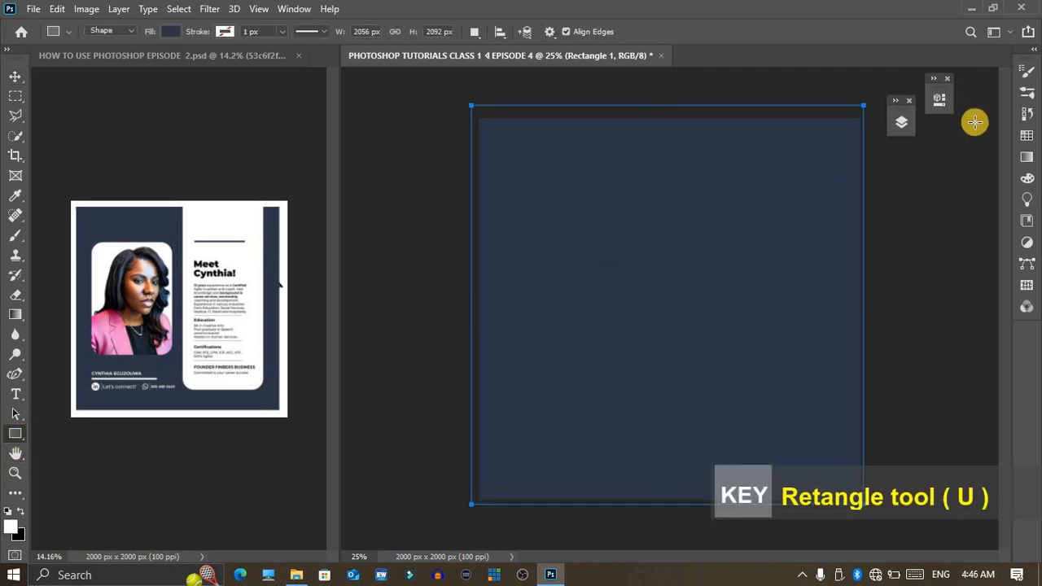
{"action": "left_click_drag", "start_coordinate": [715, 83], "coordinate": [832, 405]}
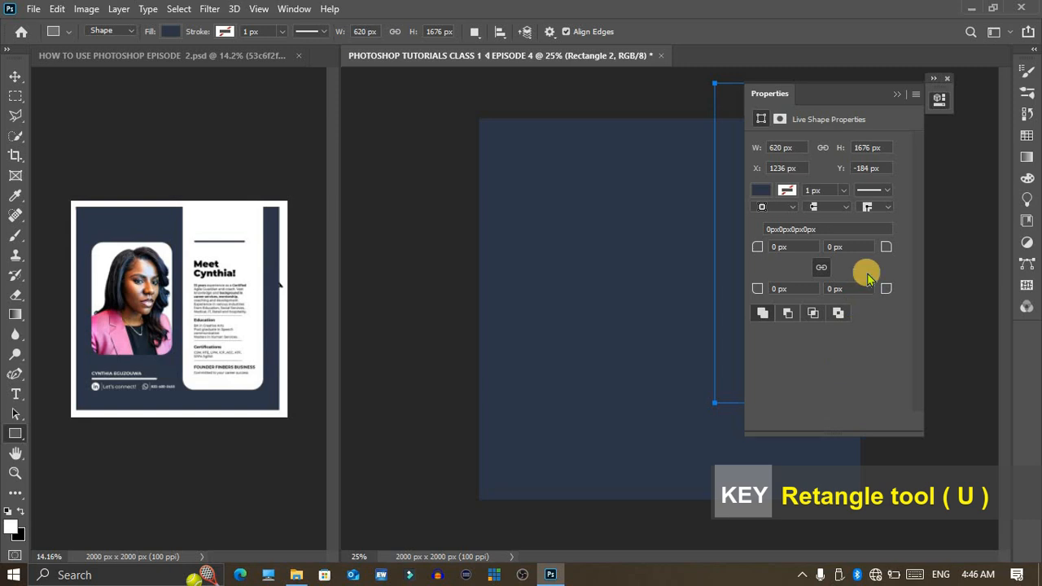
{"action": "left_click", "coordinate": [939, 99]}
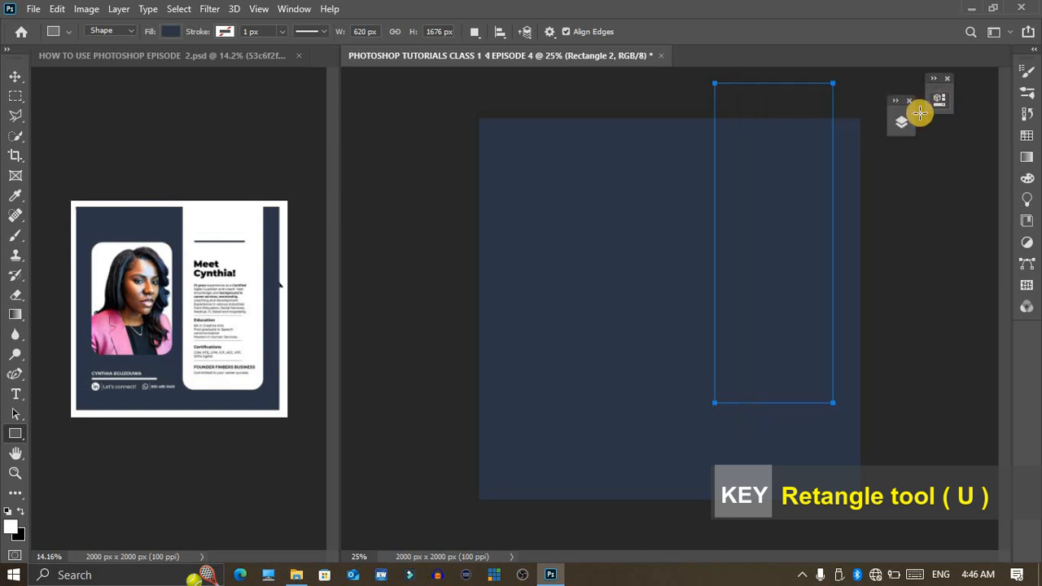
Step: Dock the floating Layers panel directly beneath the collapsed Properties panel and check that both expand and collapse
{"action": "left_click", "coordinate": [903, 118]}
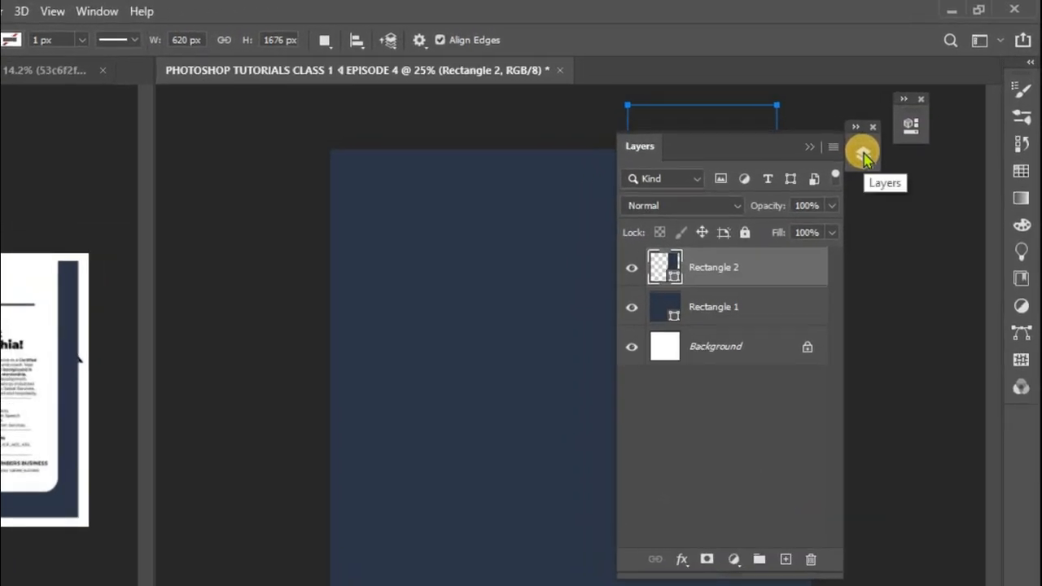
{"action": "left_click_drag", "start_coordinate": [868, 145], "coordinate": [912, 140]}
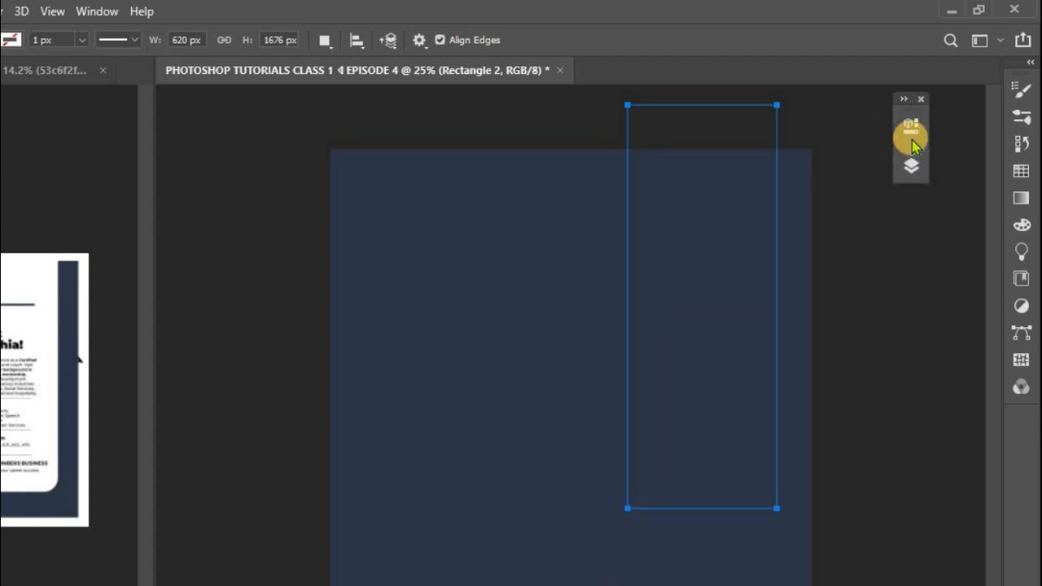
{"action": "left_click", "coordinate": [912, 140]}
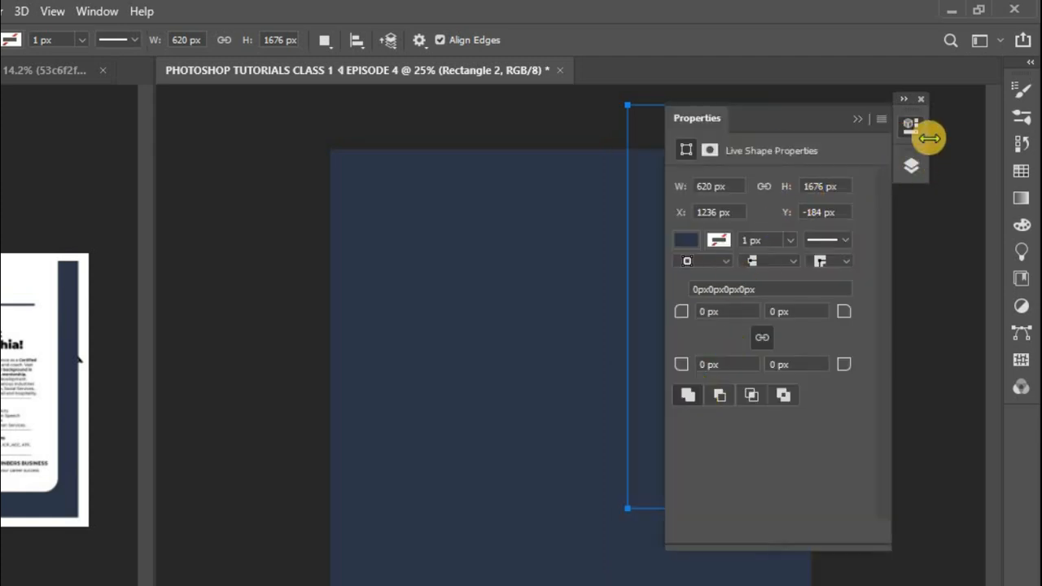
{"action": "left_click", "coordinate": [903, 127]}
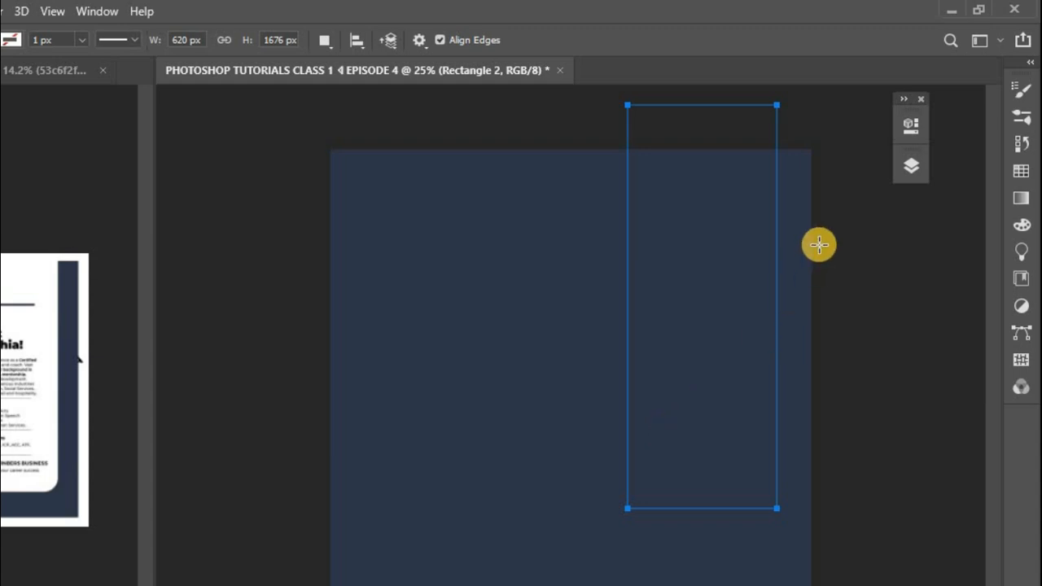
{"action": "left_click", "coordinate": [912, 167]}
{"action": "left_click", "coordinate": [910, 168]}
Step: Stretch the tall rectangle leftward to about 120% width and downward to about 113% height
{"action": "key", "text": "v"}
{"action": "left_click_drag", "start_coordinate": [629, 312], "coordinate": [605, 316]}
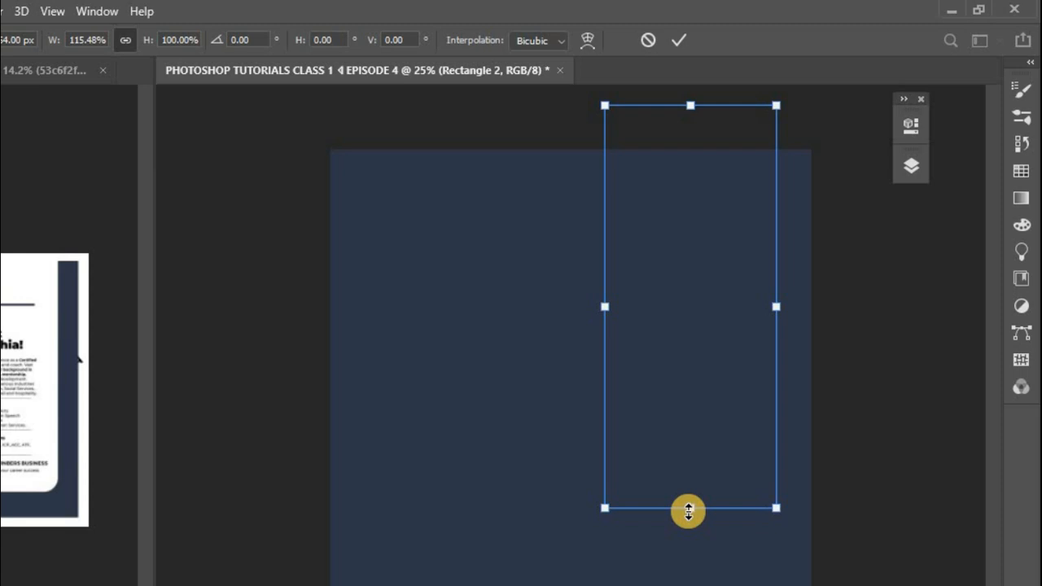
{"action": "left_click_drag", "start_coordinate": [688, 512], "coordinate": [688, 564]}
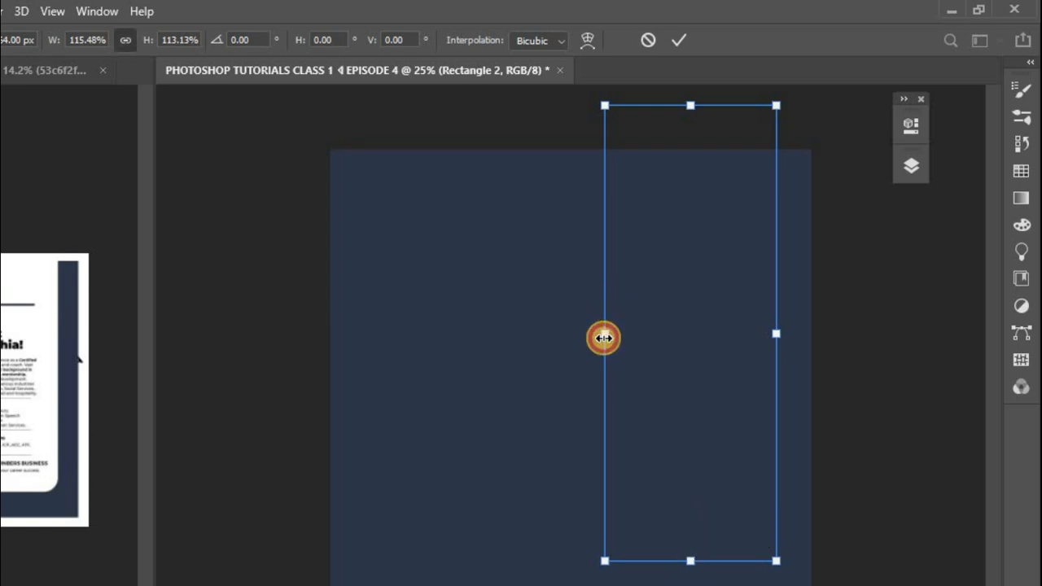
{"action": "left_click_drag", "start_coordinate": [604, 338], "coordinate": [598, 348]}
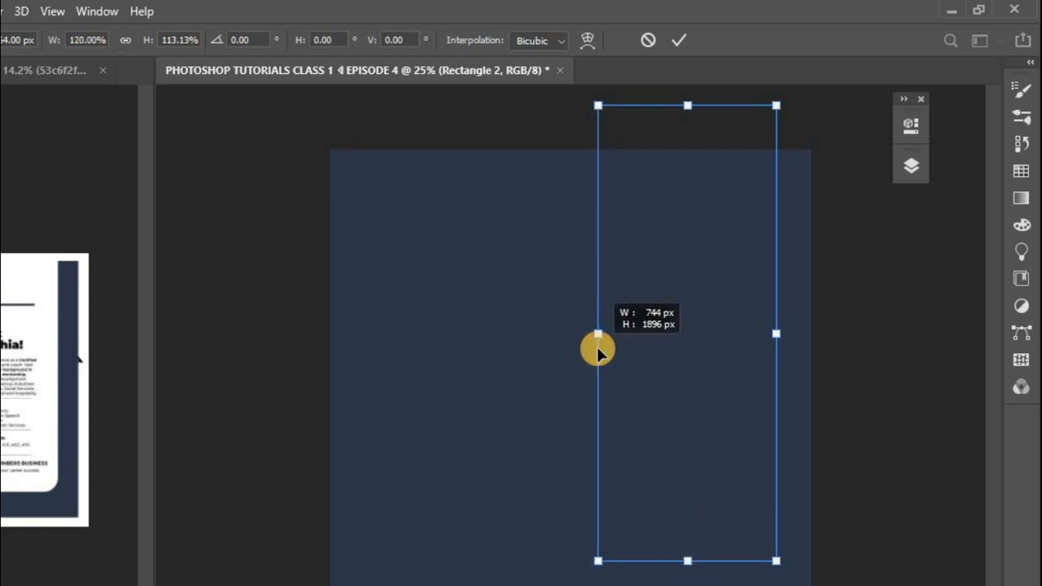
Step: Apply the tall rectangle's resize and change its fill to white
{"action": "left_click", "coordinate": [910, 138]}
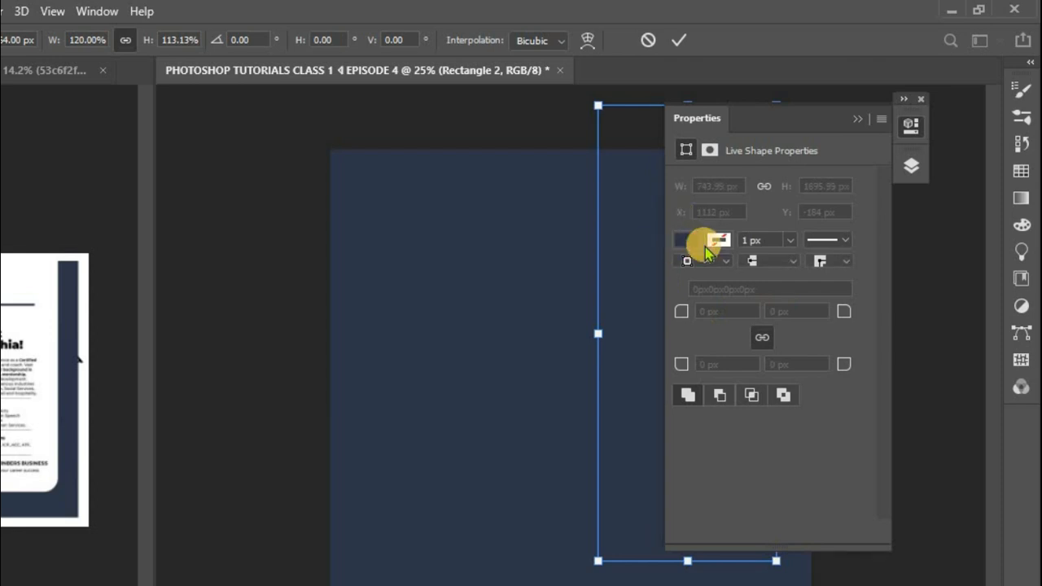
{"action": "left_click", "coordinate": [683, 45]}
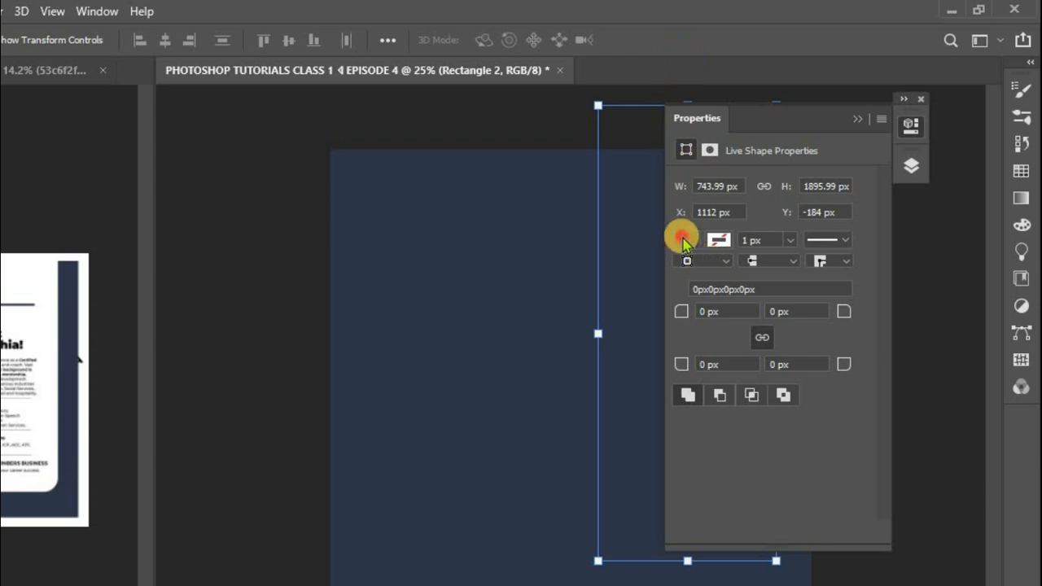
{"action": "left_click", "coordinate": [682, 238]}
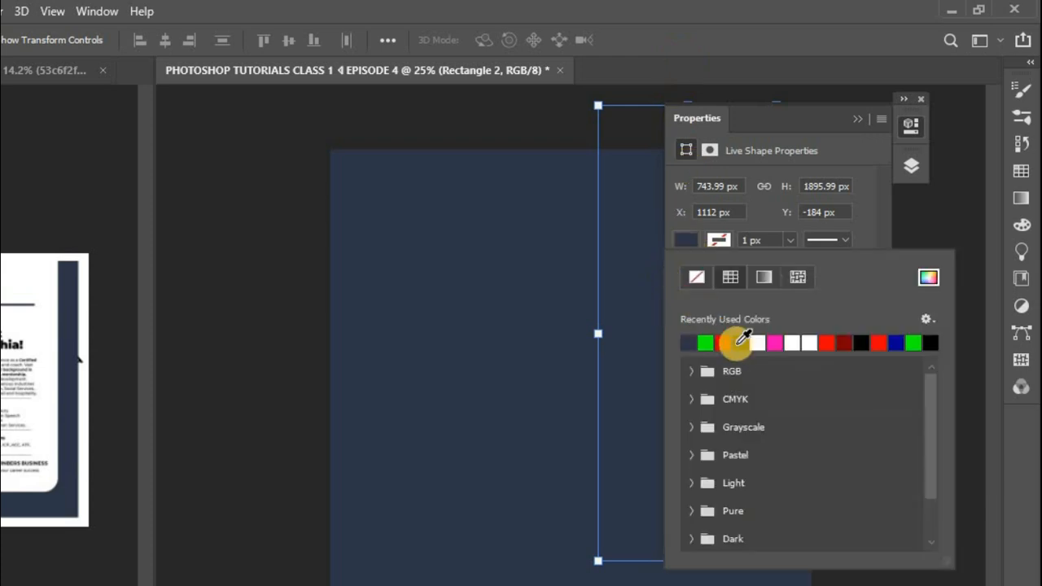
{"action": "left_click", "coordinate": [801, 342]}
{"action": "left_click", "coordinate": [917, 135]}
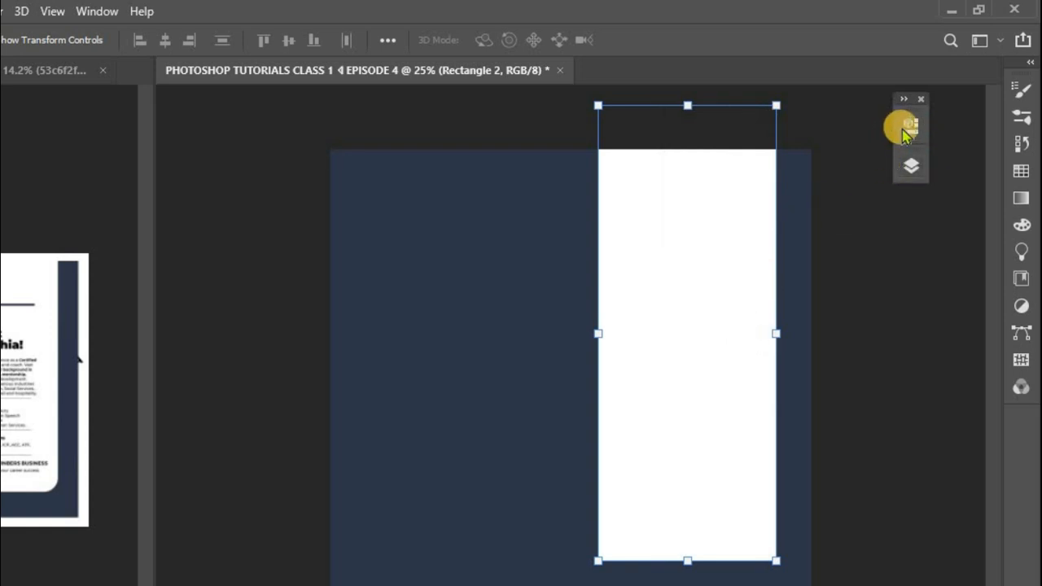
Step: Round all four corners of the tall white panel to a 136 px radius
{"action": "left_click", "coordinate": [907, 131]}
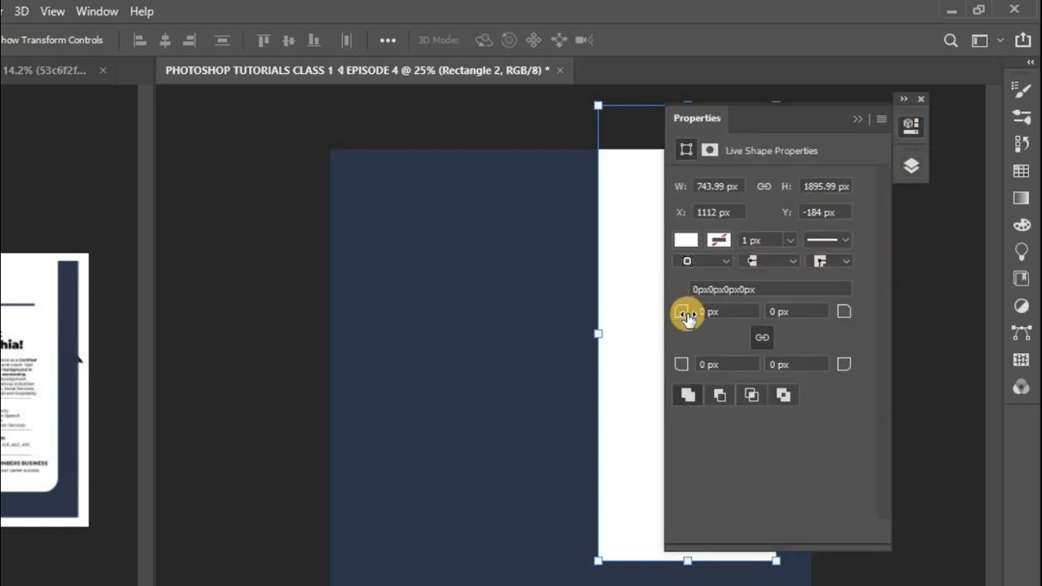
{"action": "left_click_drag", "start_coordinate": [684, 317], "coordinate": [811, 309]}
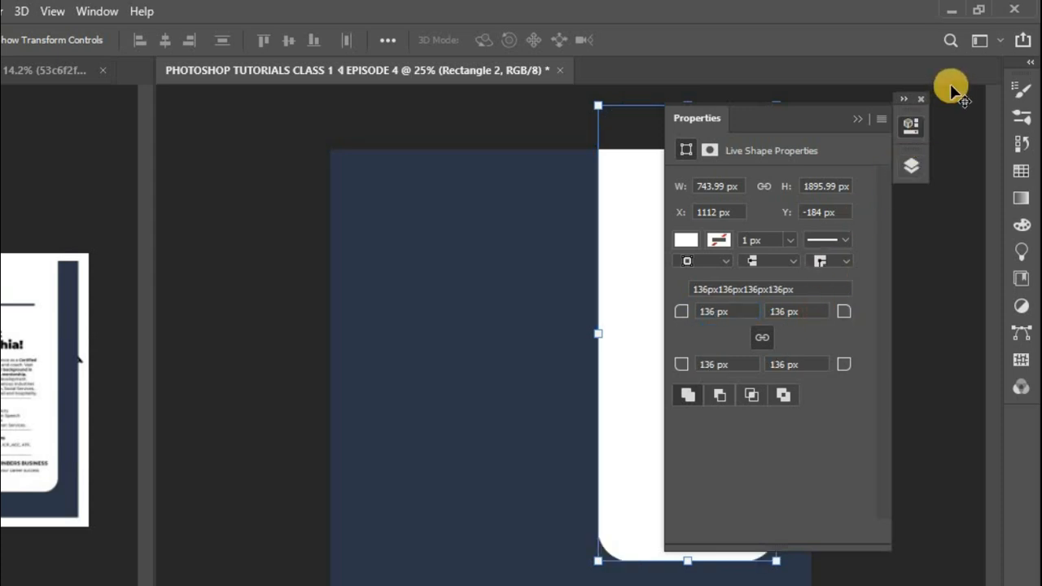
{"action": "left_click", "coordinate": [902, 129]}
{"action": "left_click", "coordinate": [901, 129]}
{"action": "left_click", "coordinate": [902, 127]}
{"action": "left_click", "coordinate": [798, 214]}
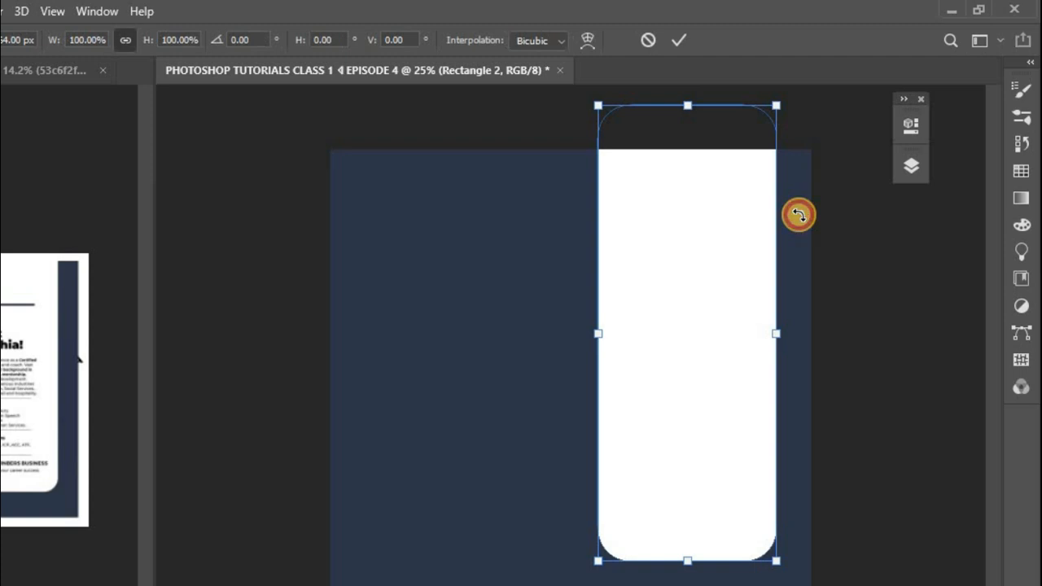
{"action": "double_click", "coordinate": [666, 152]}
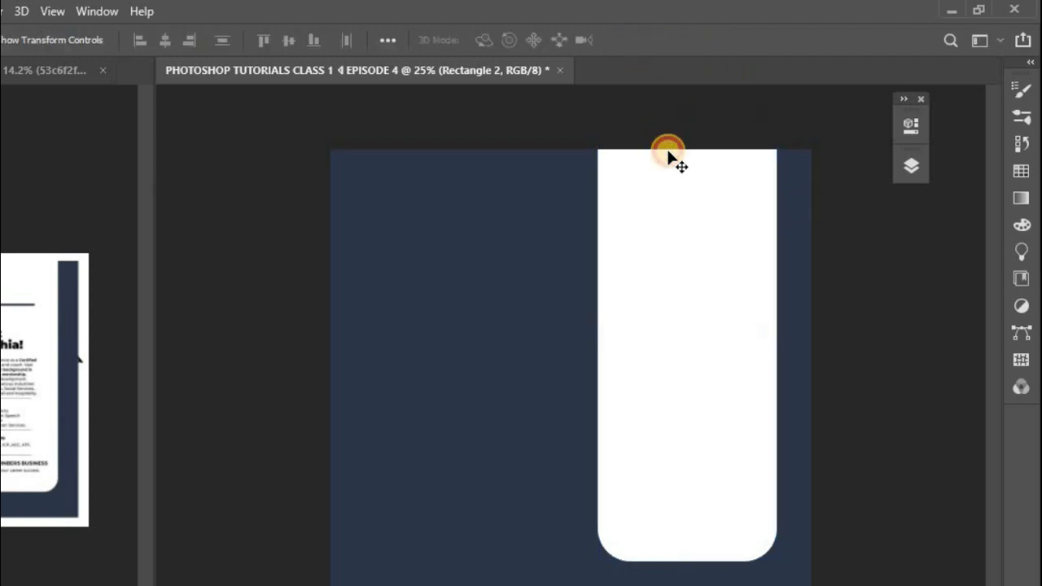
{"action": "left_click", "coordinate": [668, 157]}
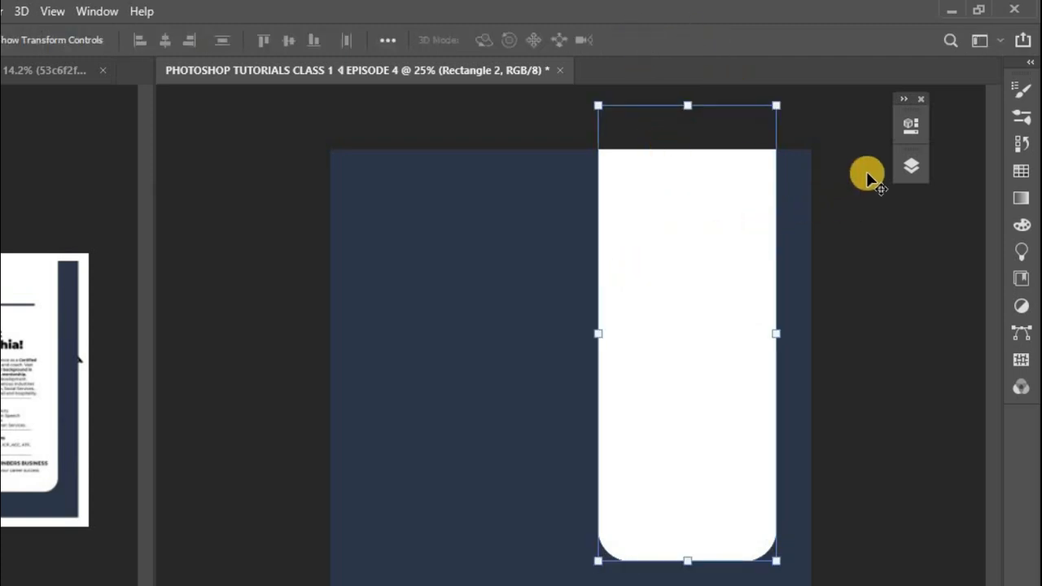
Step: Lock all attributes of the tall white panel's layer, Rectangle 2
{"action": "left_click", "coordinate": [904, 174]}
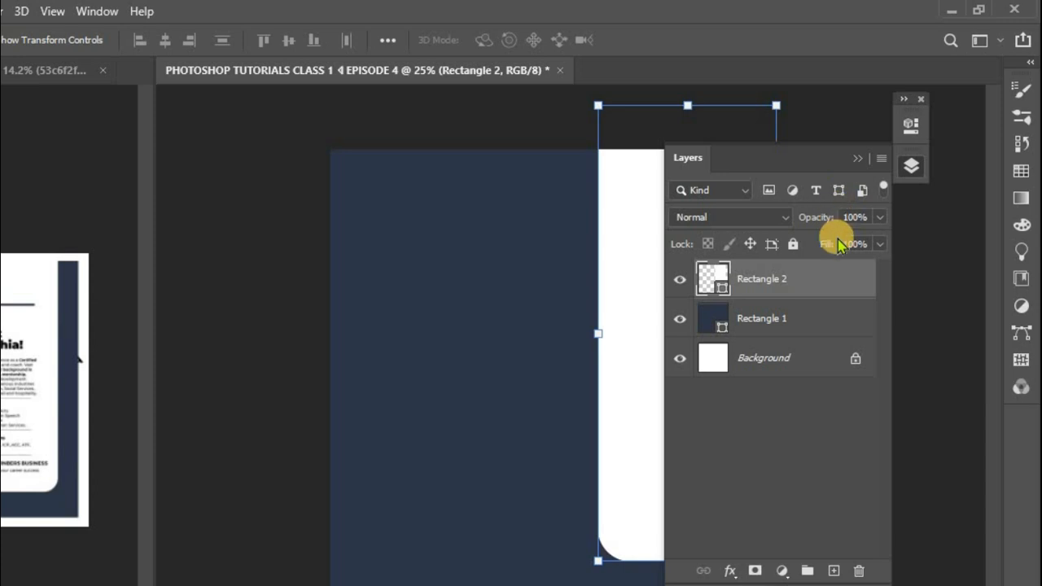
{"action": "left_click", "coordinate": [910, 174]}
{"action": "left_click", "coordinate": [909, 175]}
{"action": "left_click", "coordinate": [793, 243]}
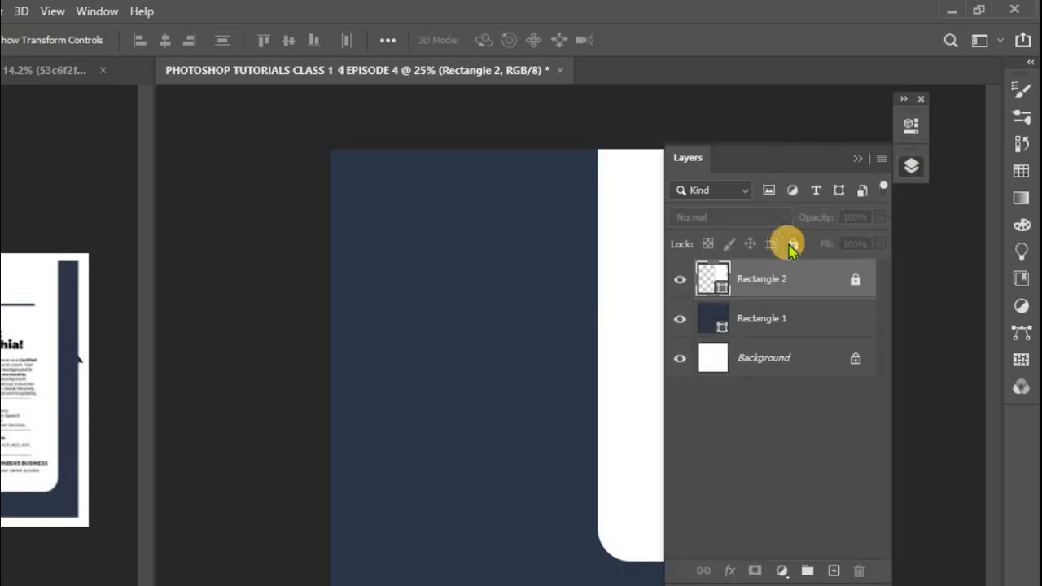
{"action": "left_click", "coordinate": [912, 163]}
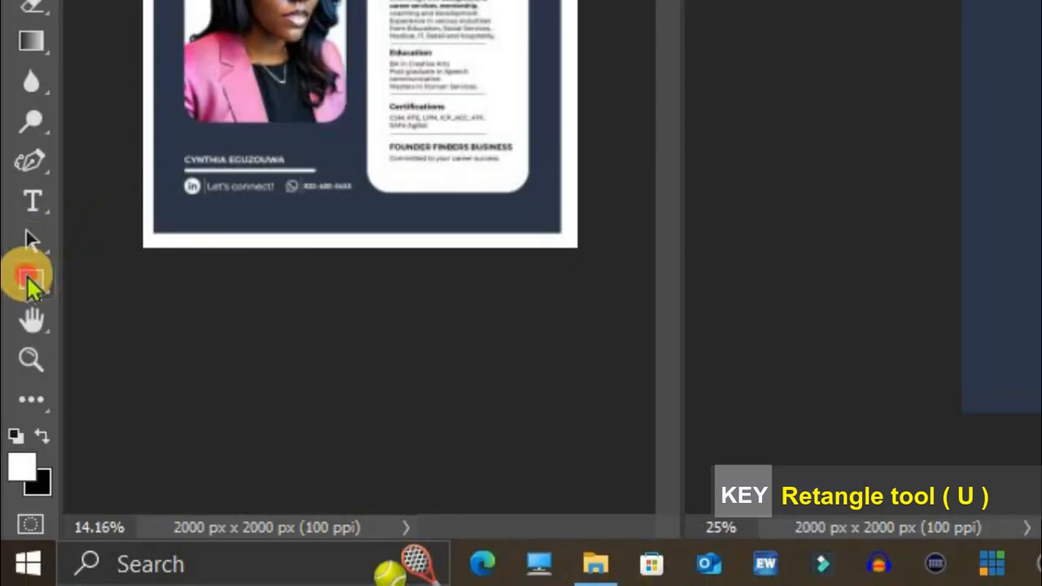
Step: Draw a white rectangle about 696 by 968 px on the navy area beside the tall panel for the photo frame
{"action": "left_click", "coordinate": [29, 281]}
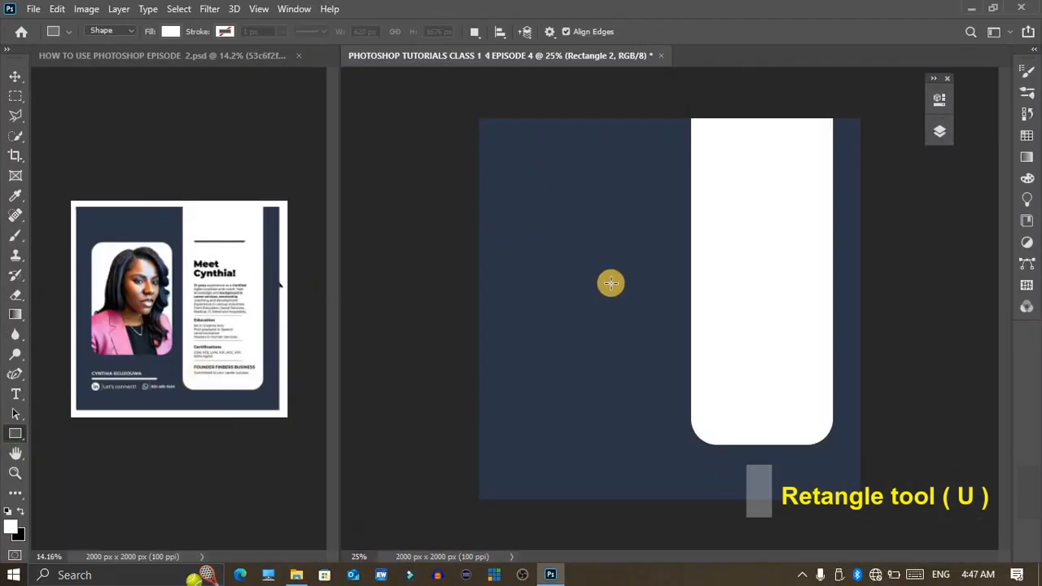
{"action": "left_click_drag", "start_coordinate": [553, 198], "coordinate": [679, 403]}
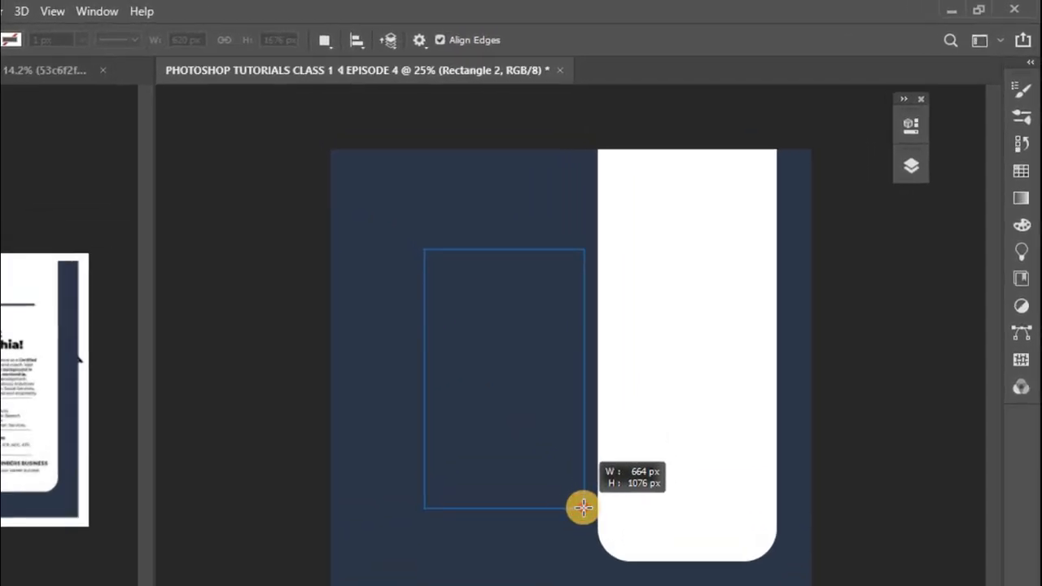
{"action": "left_click_drag", "start_coordinate": [583, 508], "coordinate": [583, 508]}
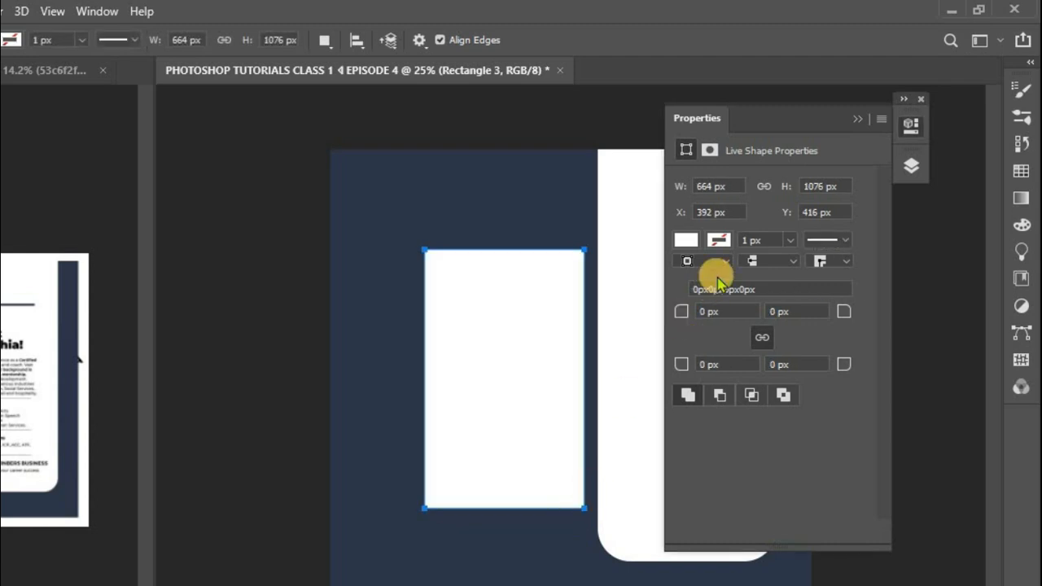
{"action": "key", "text": "ctrl+z"}
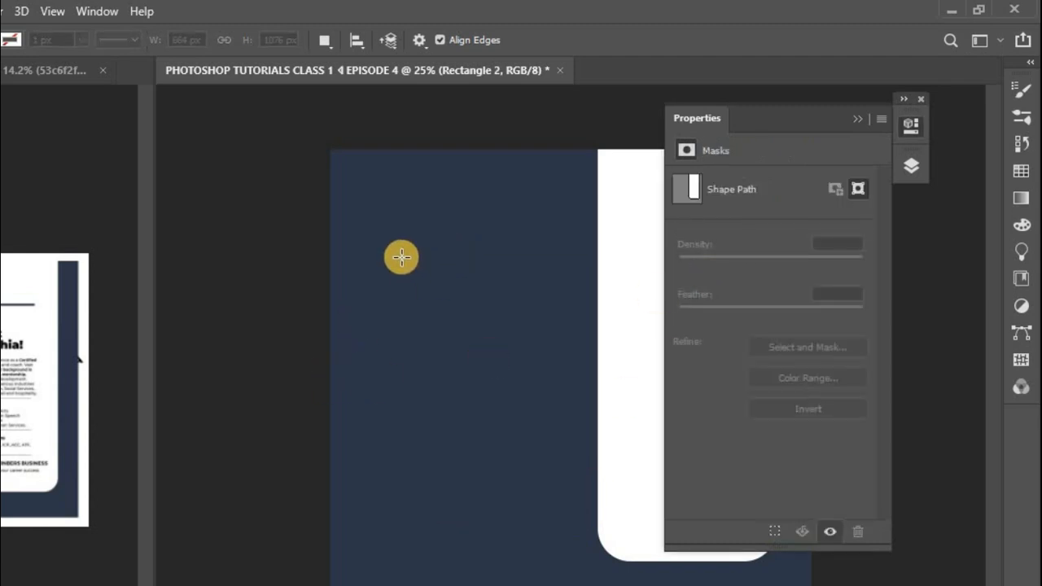
{"action": "left_click_drag", "start_coordinate": [398, 261], "coordinate": [564, 494]}
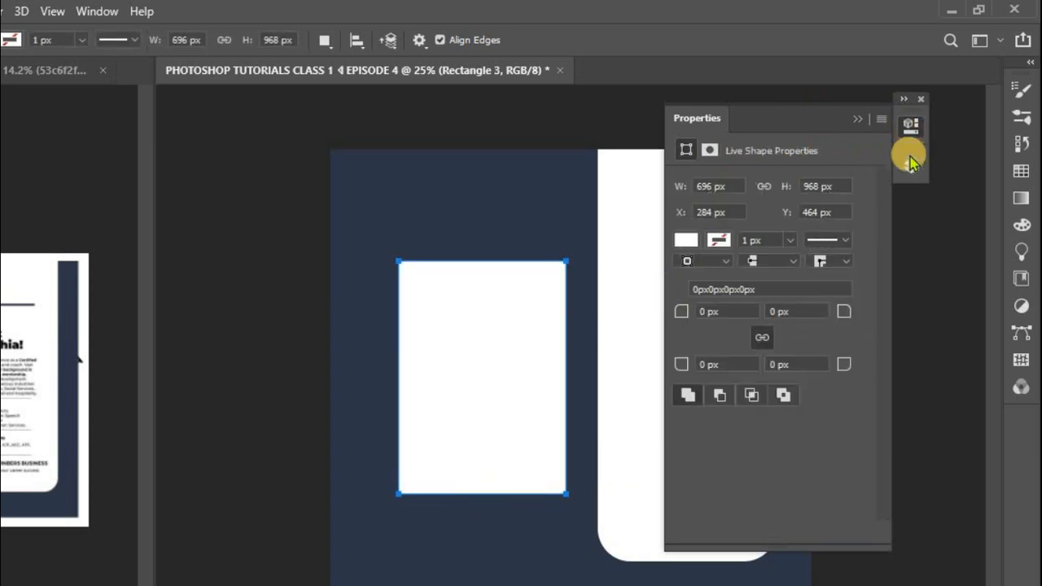
Step: Nudge the photo rectangle right until its horizontal position is X 344 px
{"action": "key", "text": "v"}
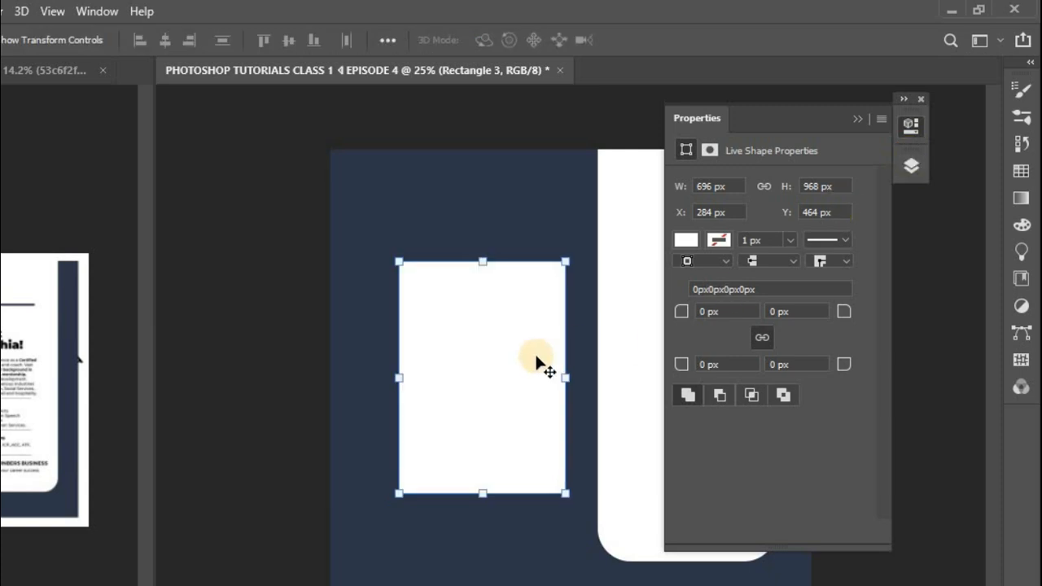
{"action": "key", "text": "Right"}
{"action": "key", "text": "Right"}
{"action": "key", "text": "Right"}
{"action": "key", "text": "Right"}
{"action": "key", "text": "Right"}
{"action": "key", "text": "Right"}
{"action": "key", "text": "Right"}
{"action": "key", "text": "Right"}
{"action": "key", "text": "Right"}
{"action": "key", "text": "Right"}
{"action": "key", "text": "Right"}
{"action": "key", "text": "Right"}
{"action": "key", "text": "Right"}
{"action": "key", "text": "Right"}
{"action": "key", "text": "Right"}
{"action": "key", "text": "Right"}
{"action": "key", "text": "Right"}
{"action": "key", "text": "Right"}
{"action": "key", "text": "Right"}
{"action": "key", "text": "Right"}
{"action": "key", "text": "Right"}
{"action": "key", "text": "Right"}
{"action": "key", "text": "Right"}
{"action": "key", "text": "Right"}
{"action": "key", "text": "Right"}
{"action": "key", "text": "Right"}
{"action": "key", "text": "Right"}
{"action": "key", "text": "Right"}
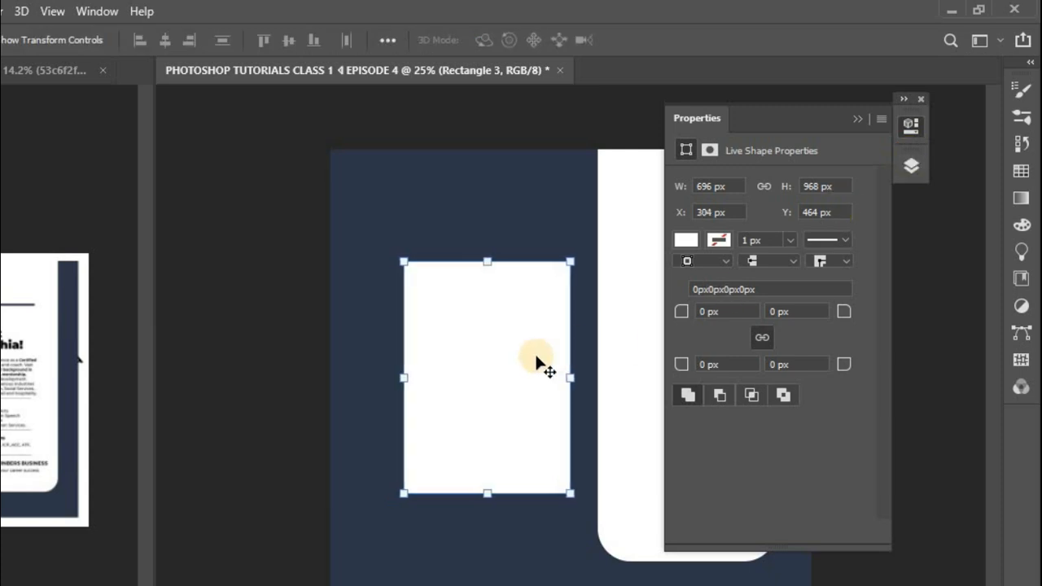
{"action": "key", "text": "Right"}
{"action": "key", "text": "Right"}
{"action": "key", "text": "Right"}
{"action": "key", "text": "Right"}
{"action": "key", "text": "Right"}
{"action": "key", "text": "Right"}
{"action": "key", "text": "Right"}
{"action": "key", "text": "Right"}
{"action": "key", "text": "Right"}
{"action": "key", "text": "Right"}
{"action": "key", "text": "Right"}
{"action": "key", "text": "Right"}
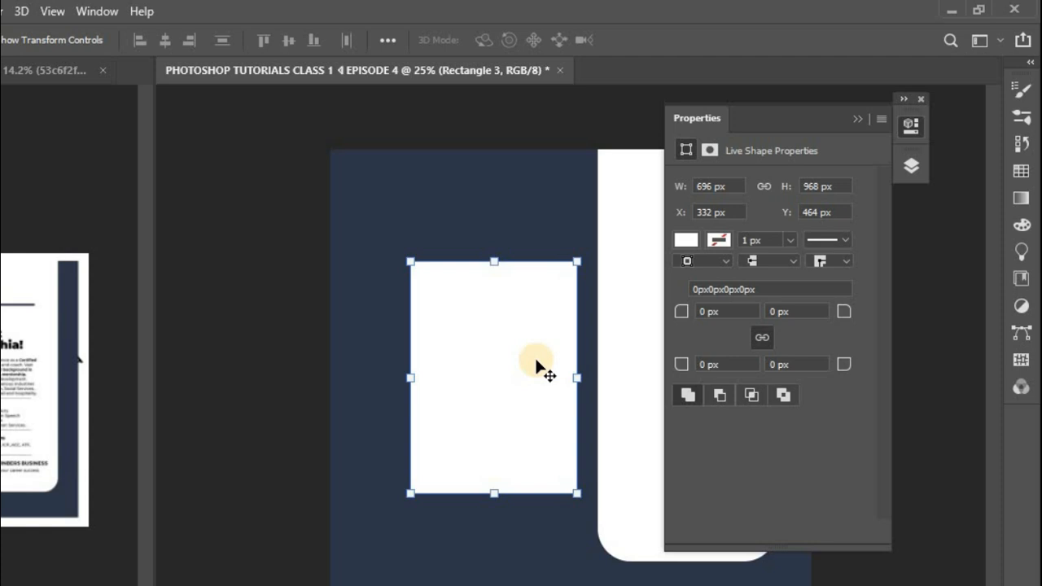
{"action": "key", "text": "Right"}
{"action": "key", "text": "Right"}
{"action": "key", "text": "Right"}
{"action": "key", "text": "Right"}
{"action": "key", "text": "Right"}
{"action": "key", "text": "Right"}
{"action": "key", "text": "Right"}
{"action": "key", "text": "Right"}
{"action": "key", "text": "Right"}
{"action": "key", "text": "Right"}
{"action": "key", "text": "Right"}
{"action": "key", "text": "Right"}
{"action": "key", "text": "Right"}
{"action": "key", "text": "Right"}
{"action": "key", "text": "Right"}
{"action": "key", "text": "Right"}
{"action": "key", "text": "Right"}
{"action": "key", "text": "Right"}
{"action": "key", "text": "Right"}
{"action": "key", "text": "Right"}
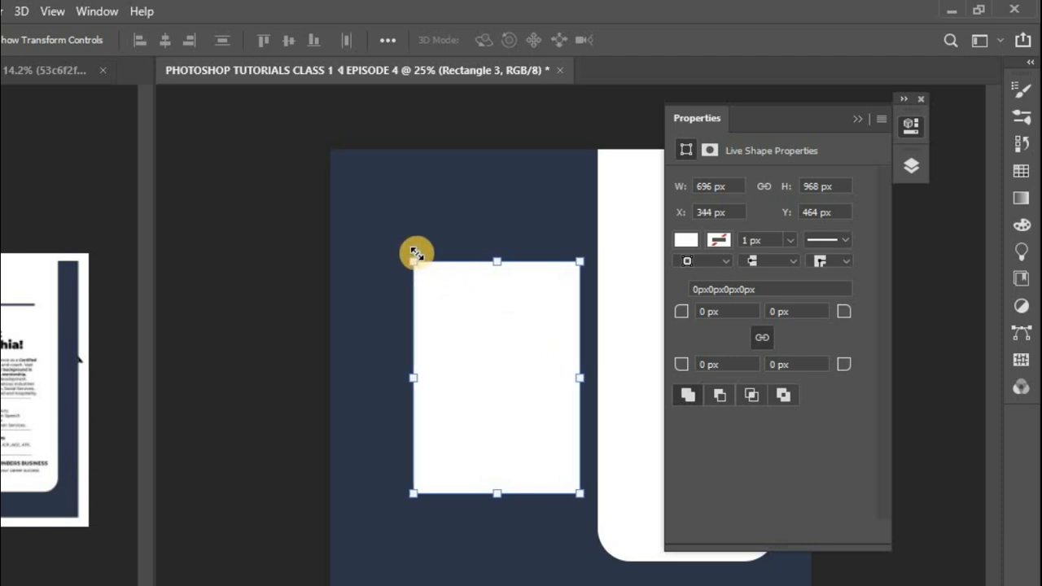
Step: Enlarge the photo rectangle proportionally to about 748 by 1041 px and shift it left, away from the tall panel
{"action": "left_click_drag", "start_coordinate": [415, 259], "coordinate": [396, 238]}
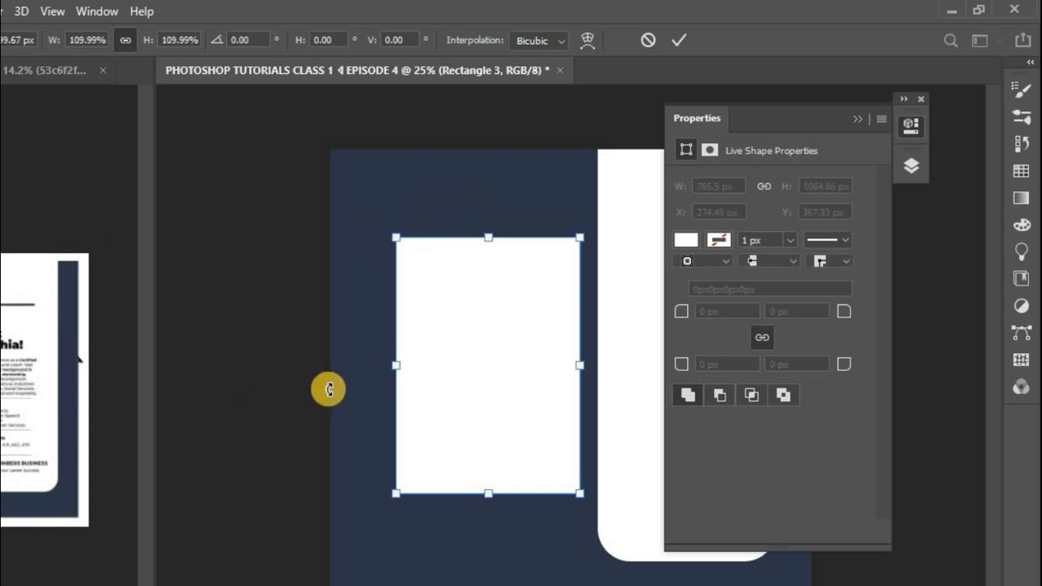
{"action": "left_click_drag", "start_coordinate": [472, 392], "coordinate": [464, 394]}
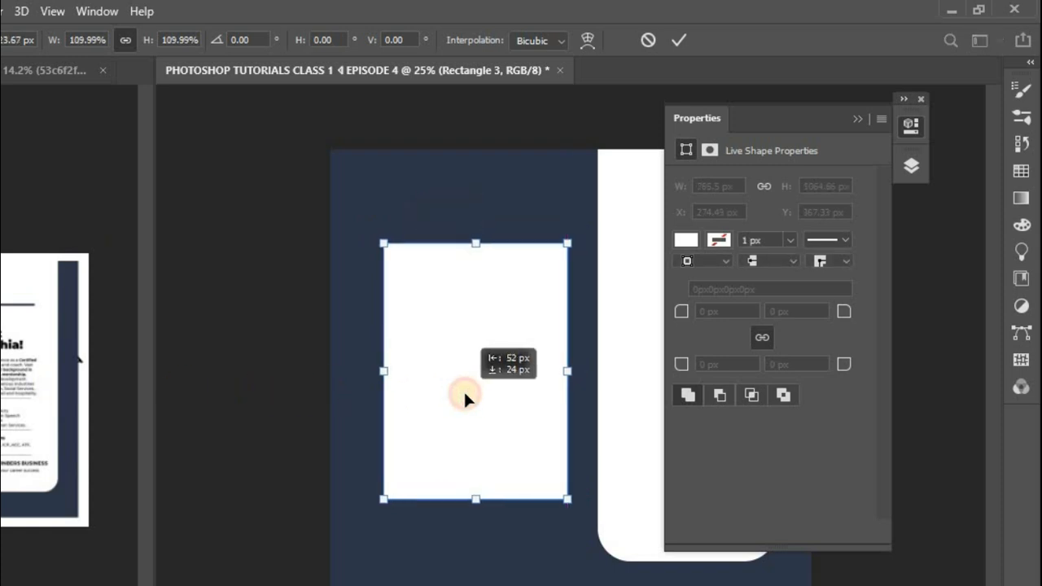
{"action": "mouse_move", "coordinate": [567, 507]}
{"action": "left_mouse_down"}
{"action": "mouse_move", "coordinate": [573, 514]}
{"action": "mouse_move", "coordinate": [563, 493]}
{"action": "left_mouse_up"}
{"action": "left_click_drag", "start_coordinate": [497, 437], "coordinate": [496, 460]}
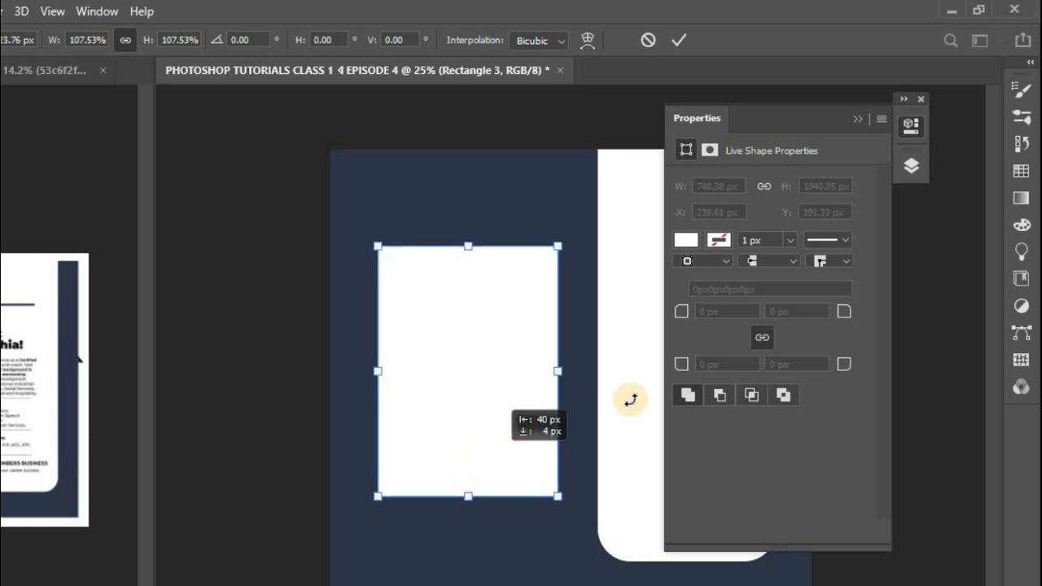
Step: Unlock the Rectangle 2 layer and scale the tall white panel proportionally to about 115%, widening it toward the photo rectangle
{"action": "left_click", "coordinate": [910, 165]}
{"action": "left_click", "coordinate": [723, 323]}
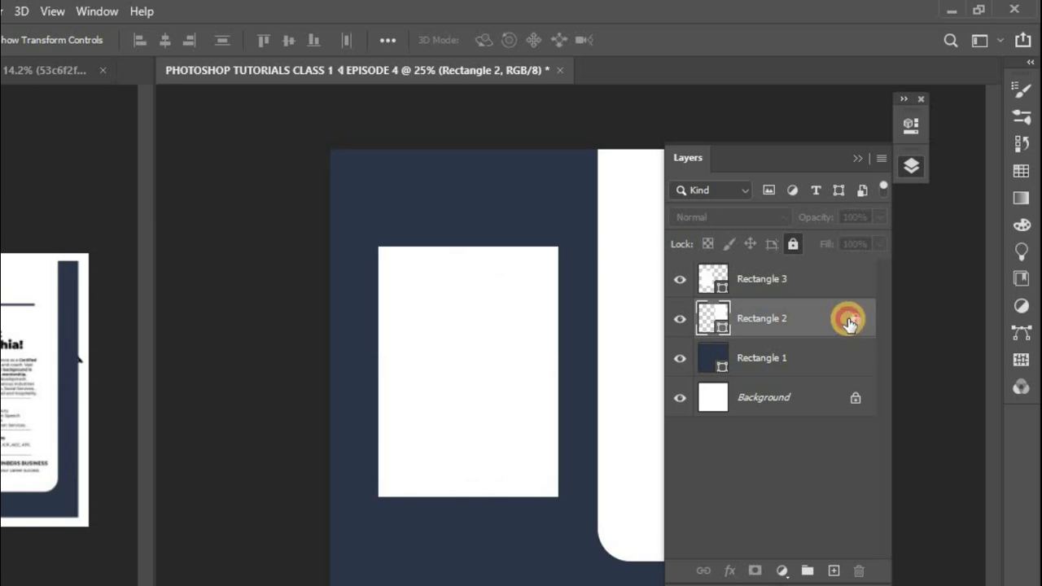
{"action": "left_click", "coordinate": [853, 324]}
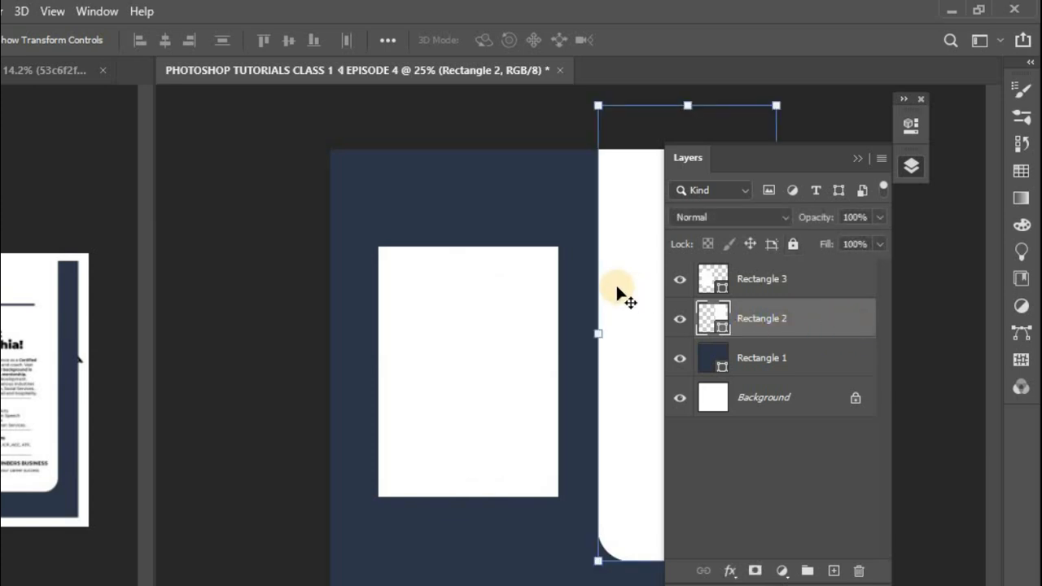
{"action": "left_click", "coordinate": [912, 166]}
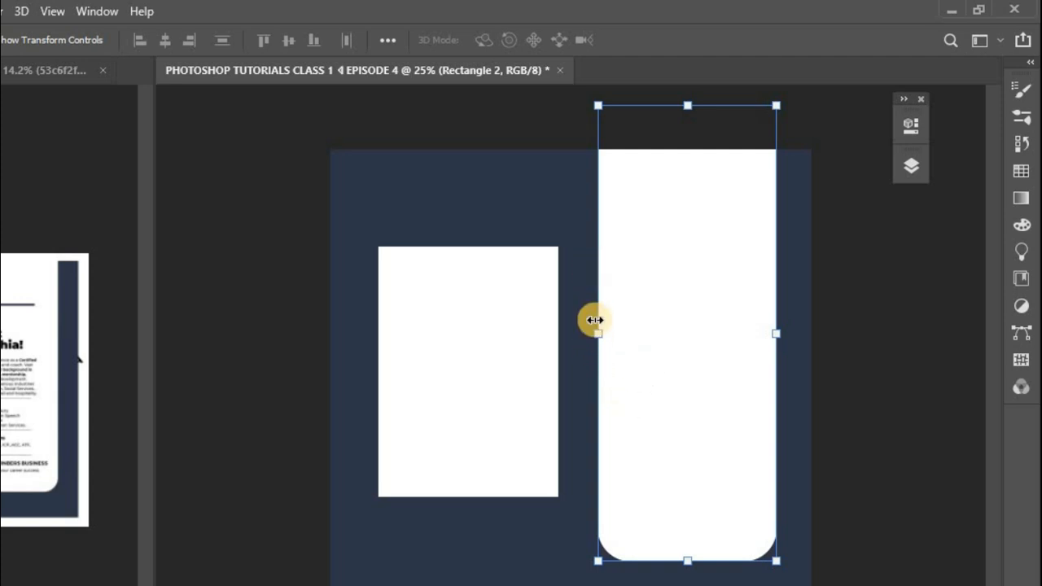
{"action": "left_click_drag", "start_coordinate": [598, 324], "coordinate": [576, 291]}
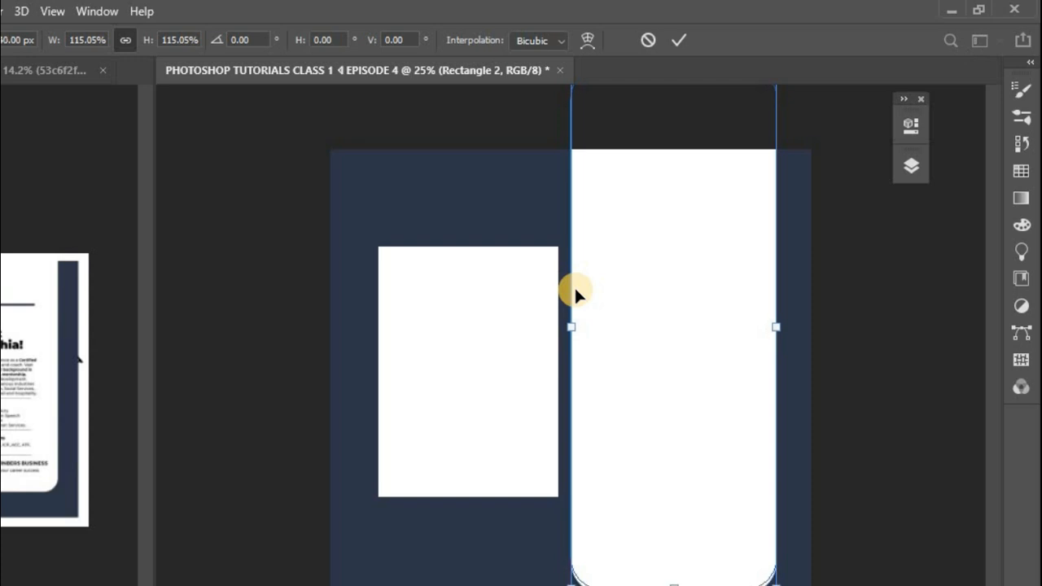
{"action": "left_click", "coordinate": [681, 53]}
Step: Select the photo rectangle, Rectangle 3, and nudge it slightly left and up on the navy area
{"action": "right_click", "coordinate": [444, 321]}
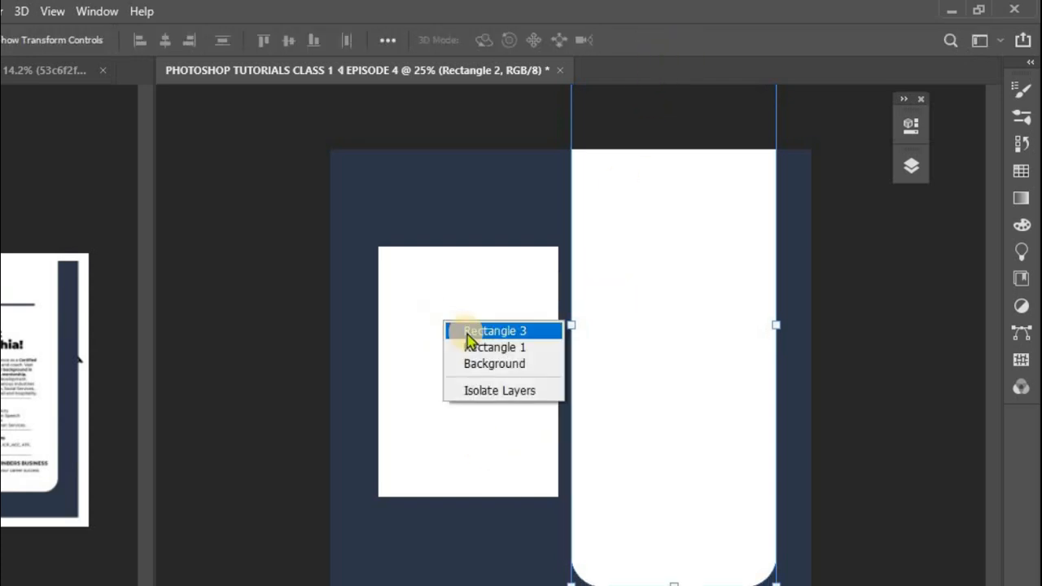
{"action": "left_click", "coordinate": [461, 331]}
{"action": "key", "text": "shift+Left"}
{"action": "key", "text": "shift+Left"}
{"action": "key", "text": "shift+Left"}
{"action": "key", "text": "shift+Left"}
{"action": "key", "text": "shift+Left"}
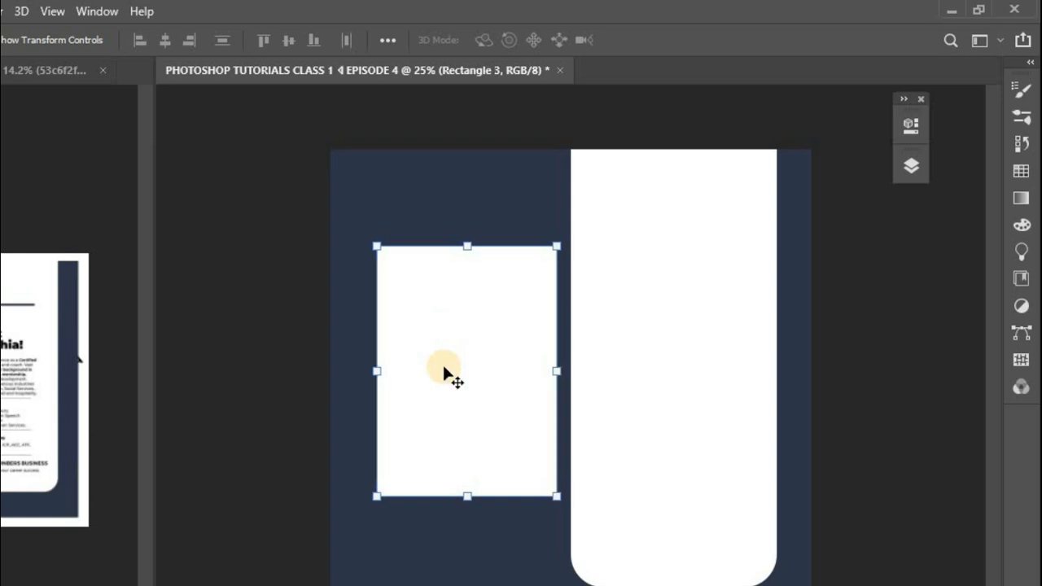
{"action": "key", "text": "shift+Up"}
{"action": "key", "text": "shift+Up"}
{"action": "key", "text": "shift+Left"}
{"action": "key", "text": "shift+Right"}
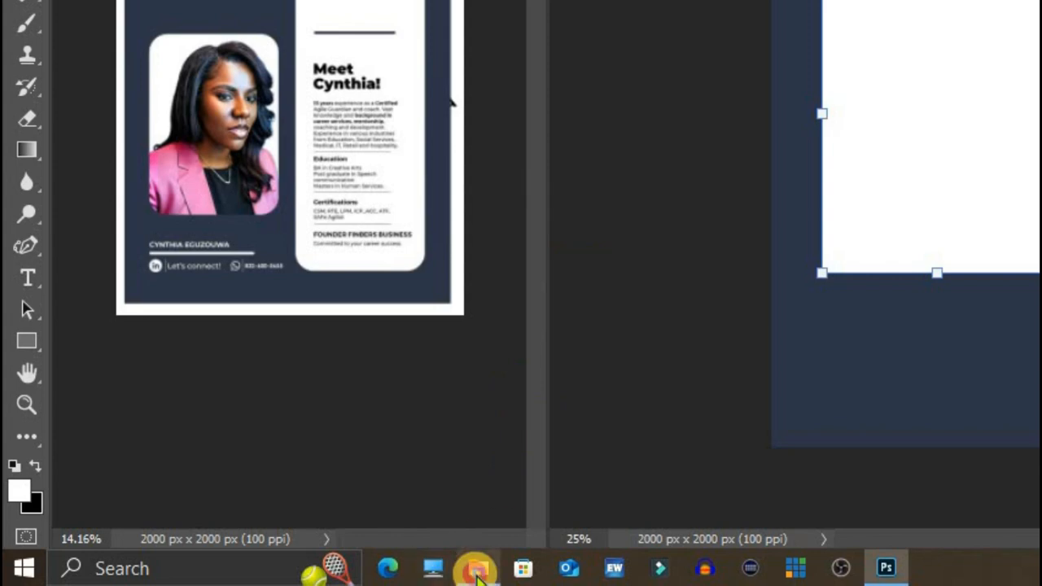
Step: In the TUTORIALS folder, rename the portrait photo IMG-20240424-WA0028 with the pictured woman's first name
{"action": "left_click", "coordinate": [431, 583]}
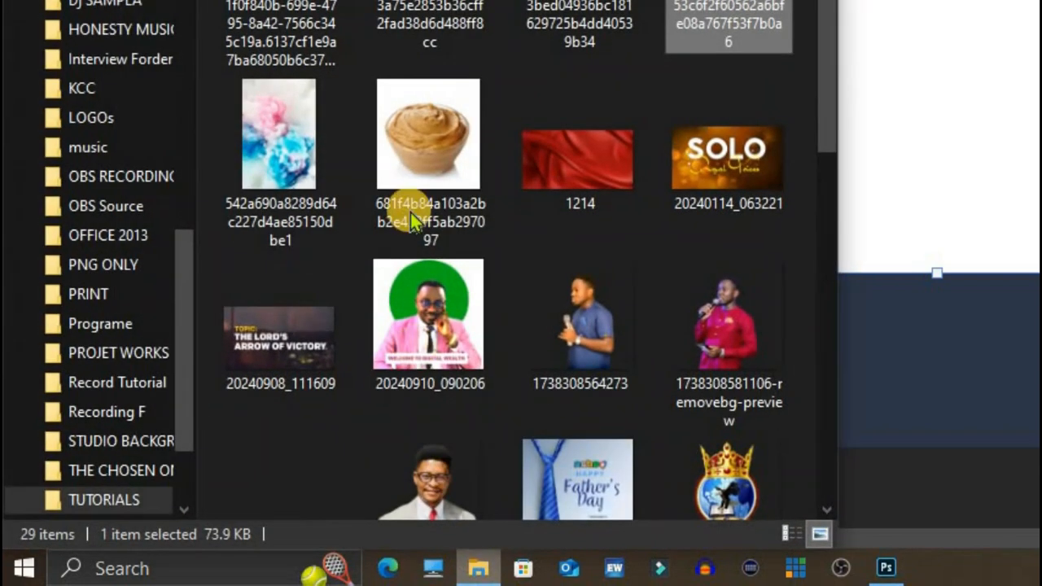
{"action": "scroll", "coordinate": [522, 242], "scroll_direction": "down", "scroll_amount": 3}
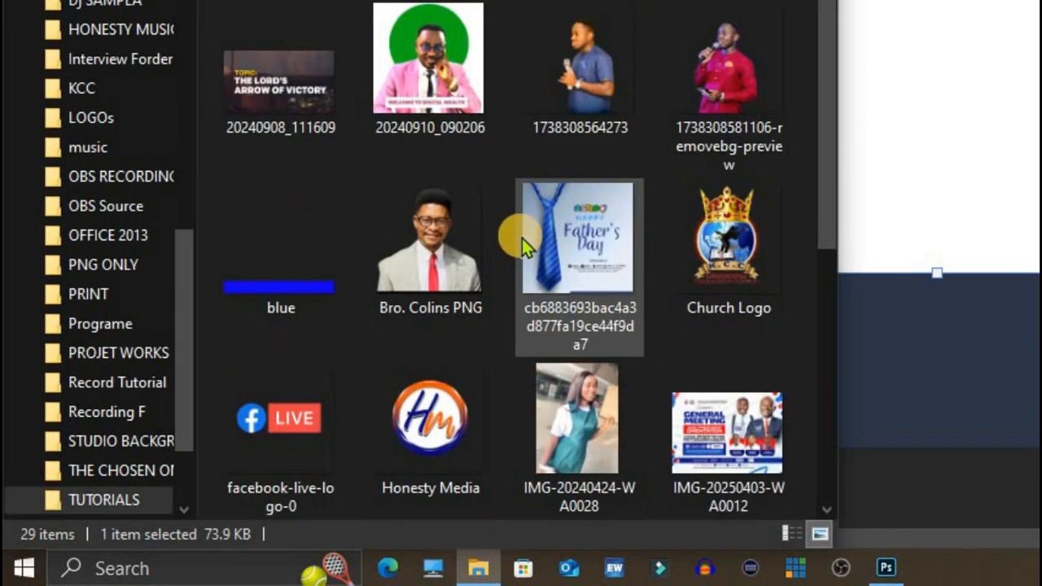
{"action": "left_click", "coordinate": [579, 455]}
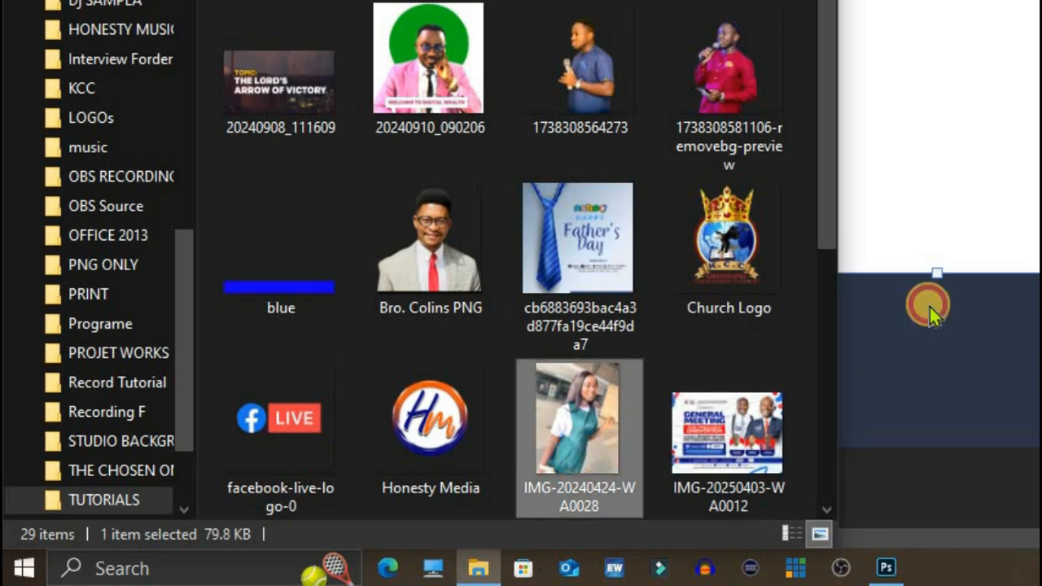
{"action": "left_click", "coordinate": [588, 489]}
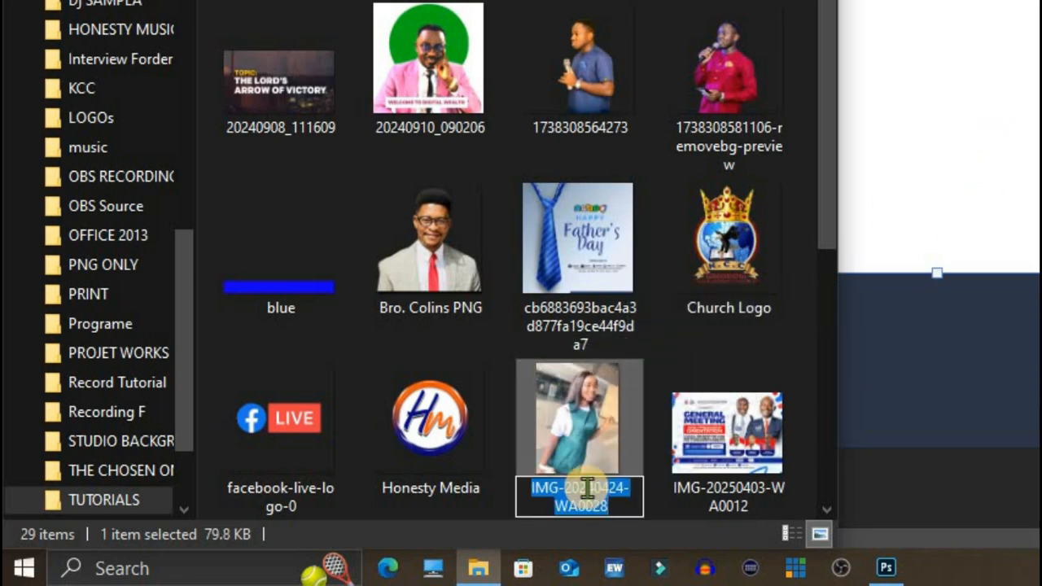
{"action": "type", "text": "Hannah"}
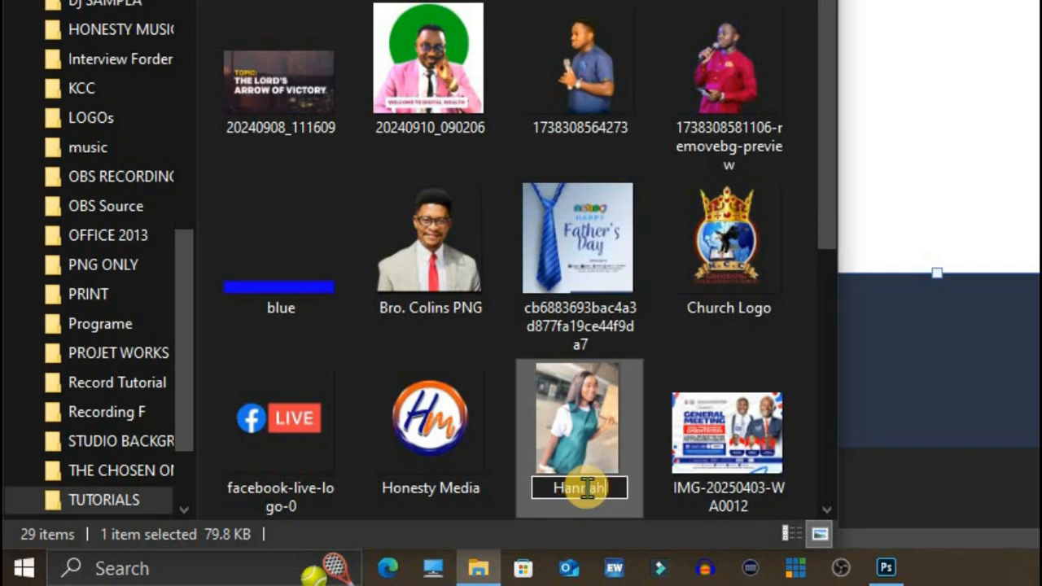
{"action": "left_click", "coordinate": [593, 431]}
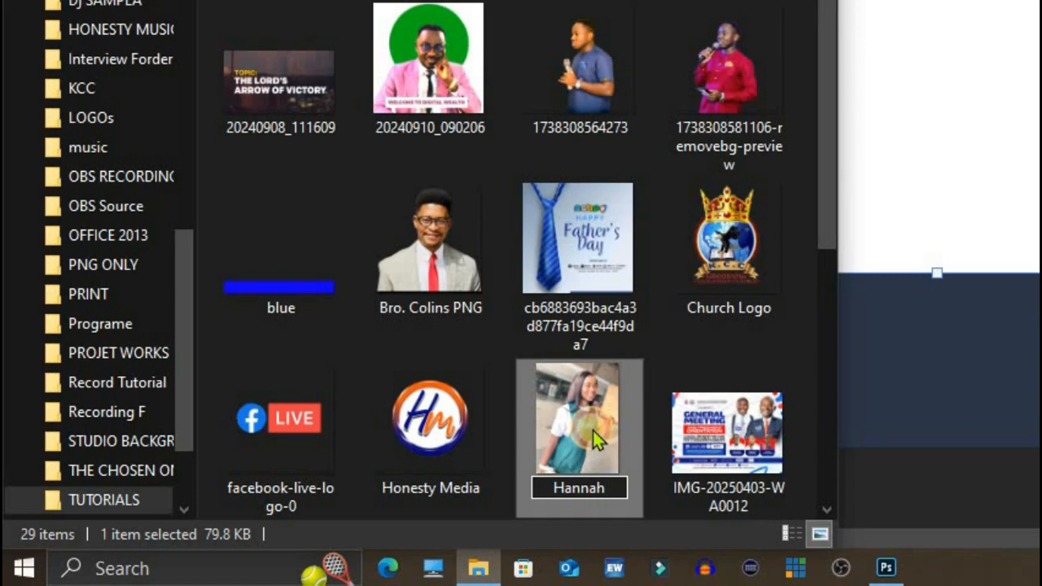
Step: Place the renamed portrait photo into the new flyer document at 100% scale, covering the photo rectangle beside the white panel
{"action": "left_click_drag", "start_coordinate": [572, 440], "coordinate": [958, 98]}
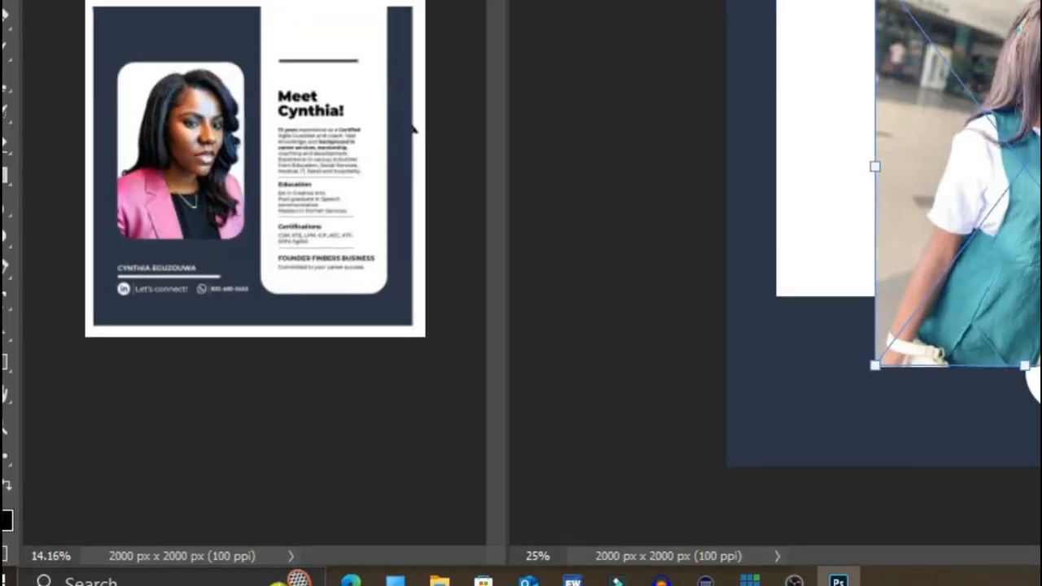
{"action": "left_click_drag", "start_coordinate": [728, 351], "coordinate": [627, 325]}
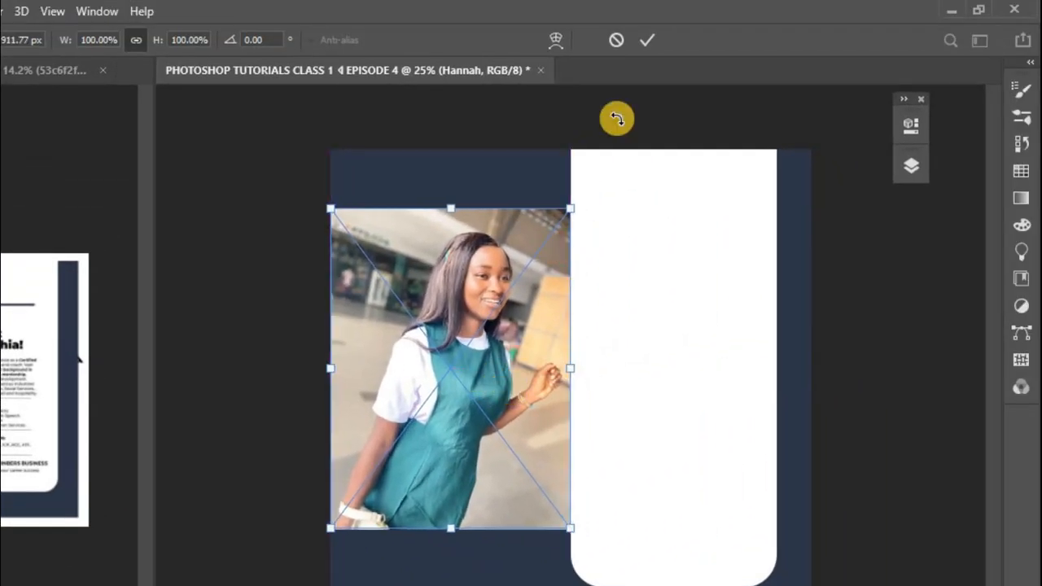
{"action": "left_click", "coordinate": [644, 40]}
Step: Clip the portrait photo layer to Rectangle 3 with a clipping mask
{"action": "left_click", "coordinate": [919, 168]}
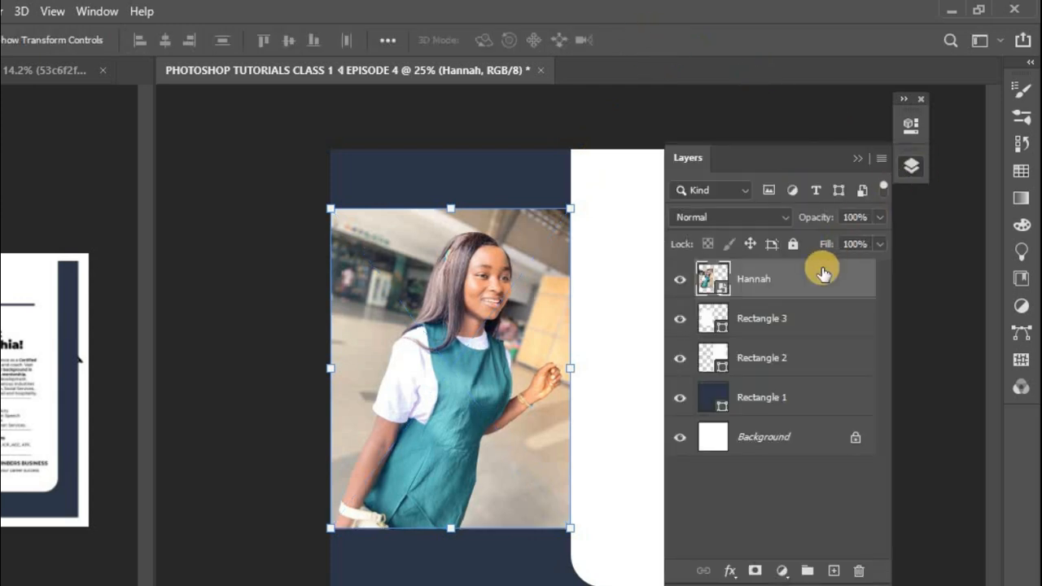
{"action": "left_click", "coordinate": [794, 324]}
{"action": "left_click", "coordinate": [806, 285]}
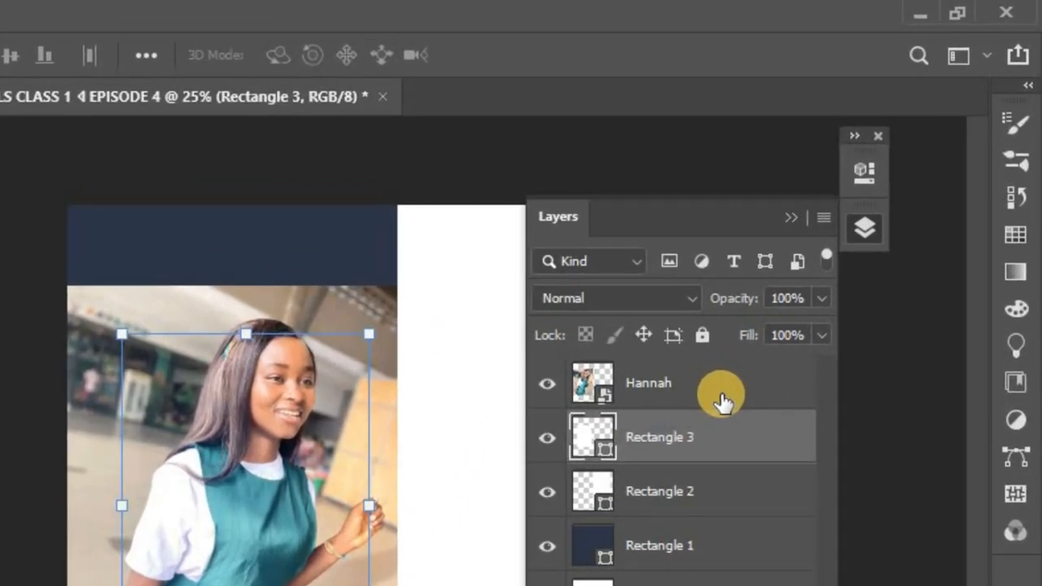
{"action": "left_click", "coordinate": [714, 450]}
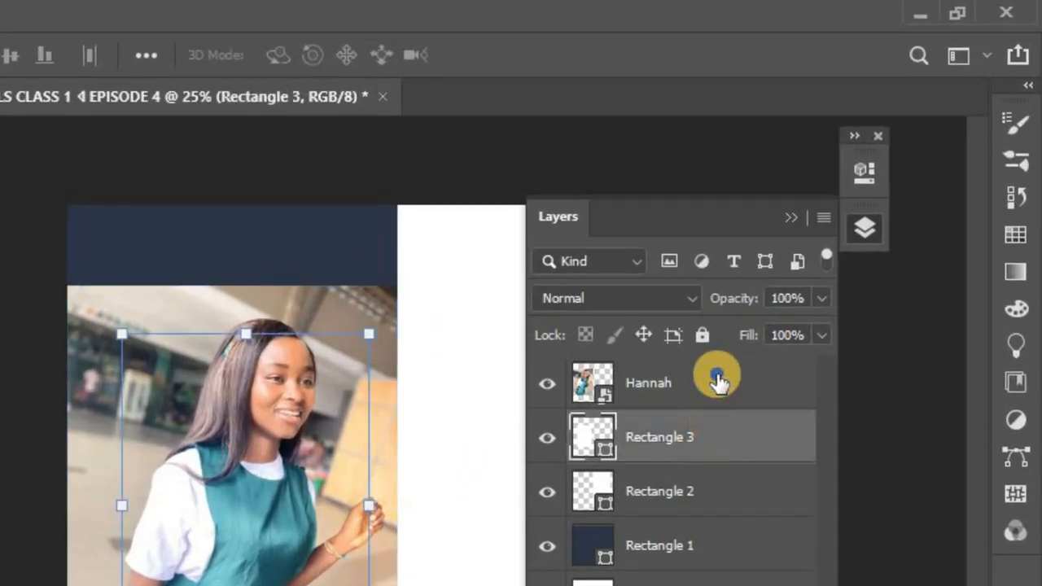
{"action": "right_click", "coordinate": [722, 385]}
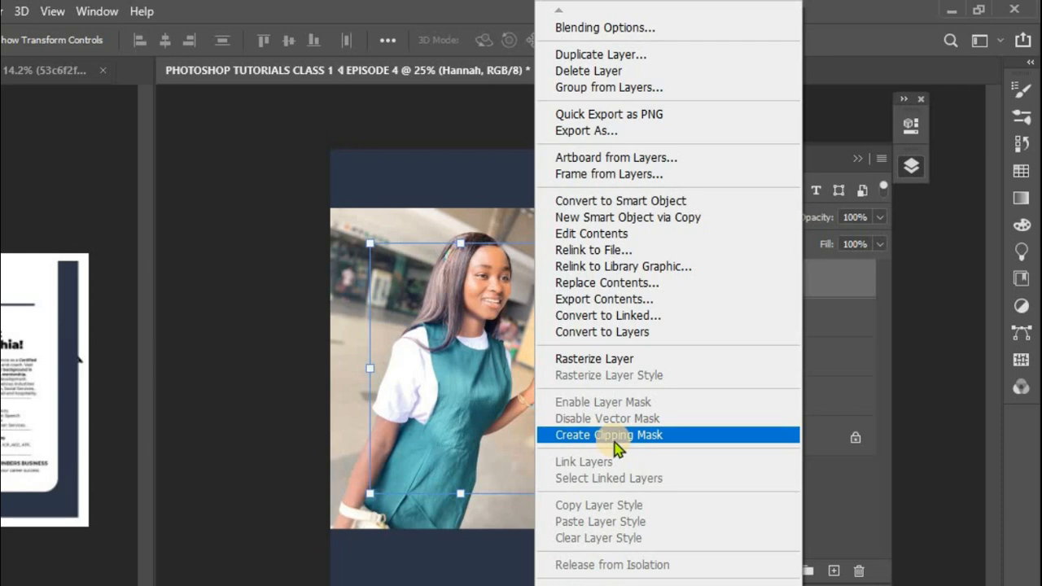
{"action": "left_click", "coordinate": [617, 447]}
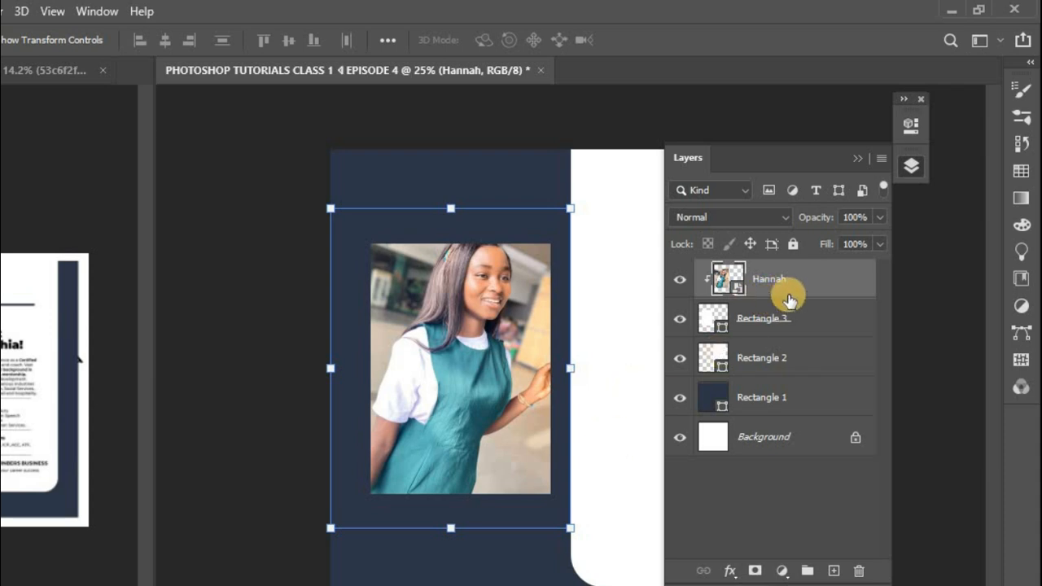
Step: Round all four corners of the portrait's frame, Rectangle 3, to a radius of 137 px
{"action": "left_click", "coordinate": [800, 334]}
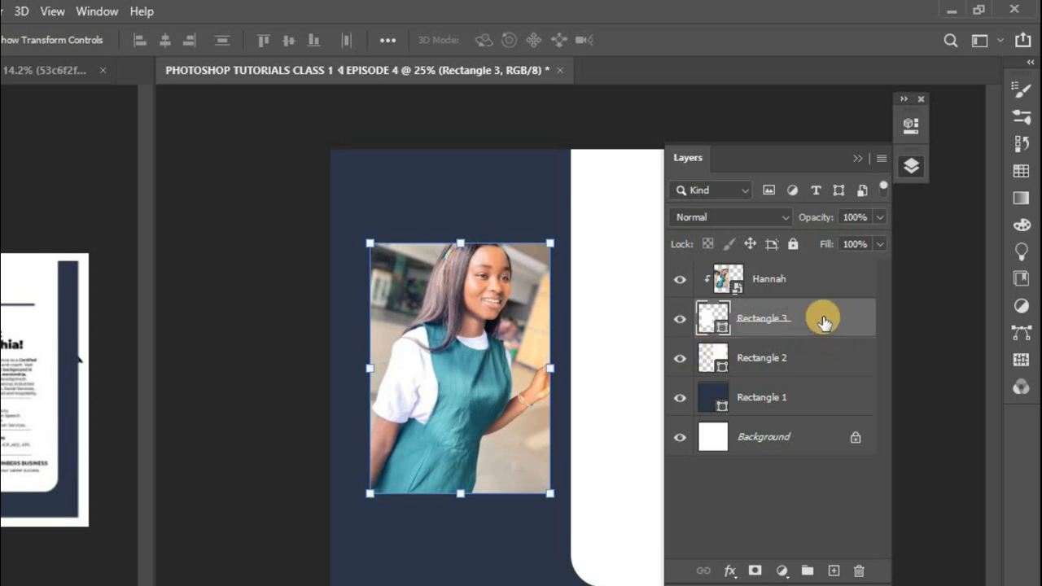
{"action": "left_click", "coordinate": [816, 279]}
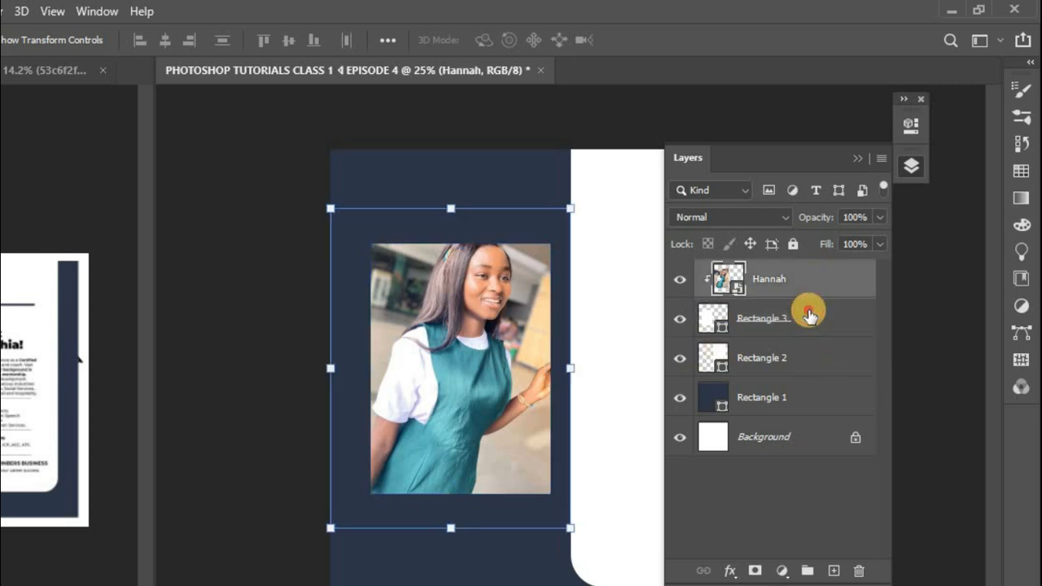
{"action": "left_click", "coordinate": [809, 311]}
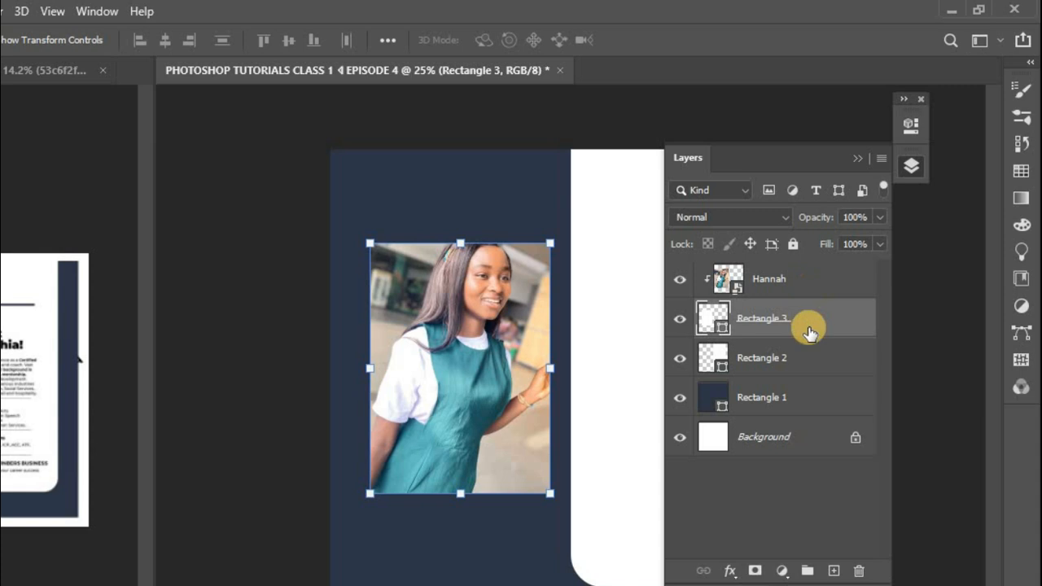
{"action": "left_click", "coordinate": [911, 124]}
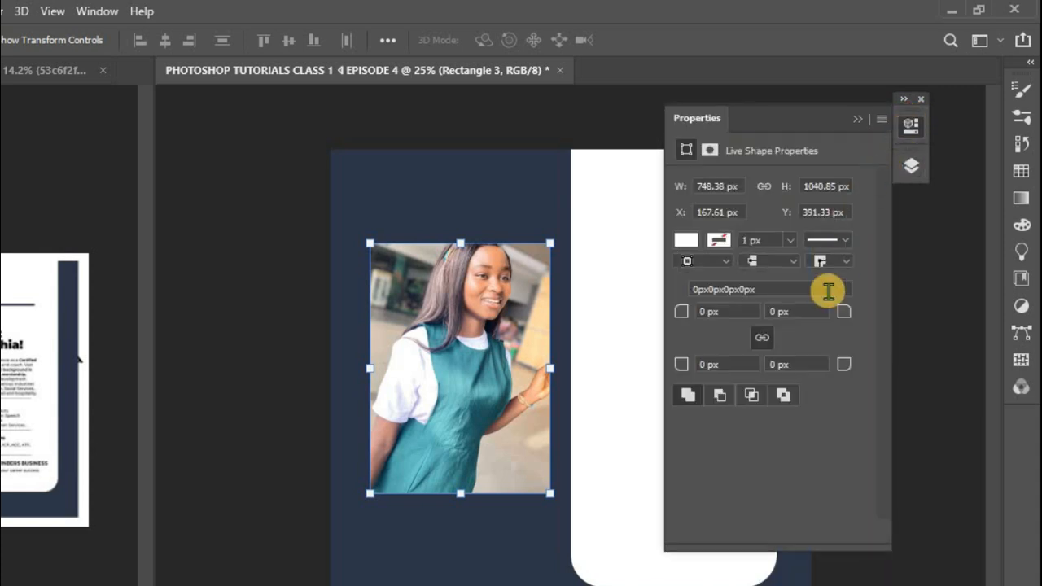
{"action": "left_click_drag", "start_coordinate": [680, 320], "coordinate": [778, 306]}
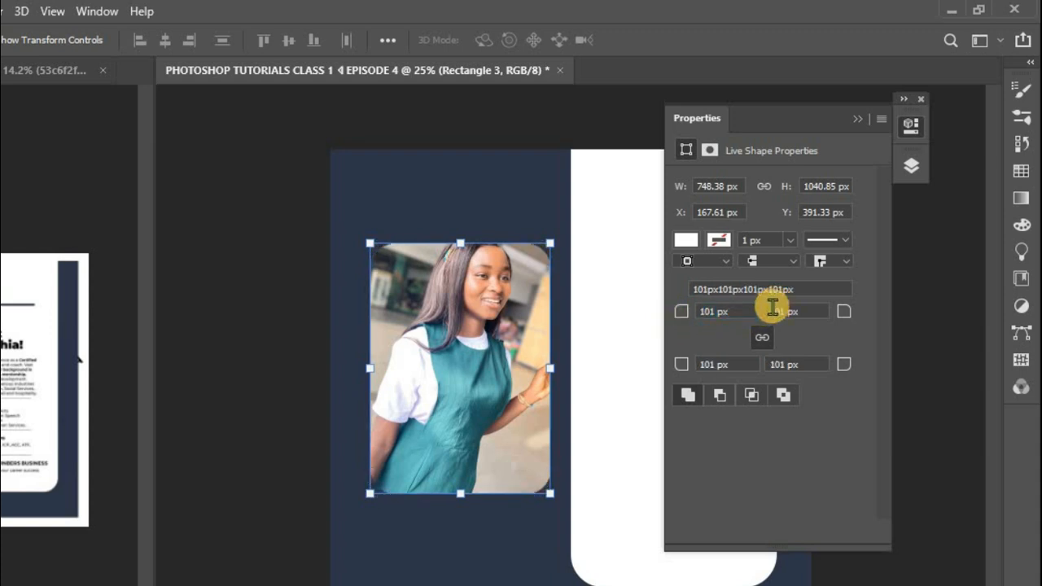
{"action": "left_click_drag", "start_coordinate": [687, 313], "coordinate": [689, 310]}
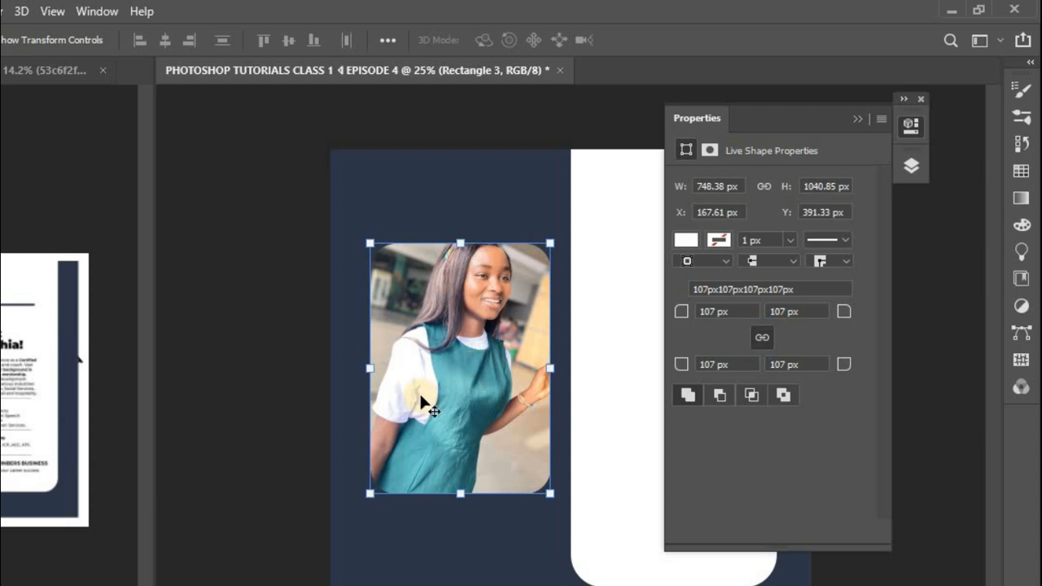
{"action": "left_click_drag", "start_coordinate": [688, 319], "coordinate": [713, 313]}
{"action": "left_click", "coordinate": [683, 313]}
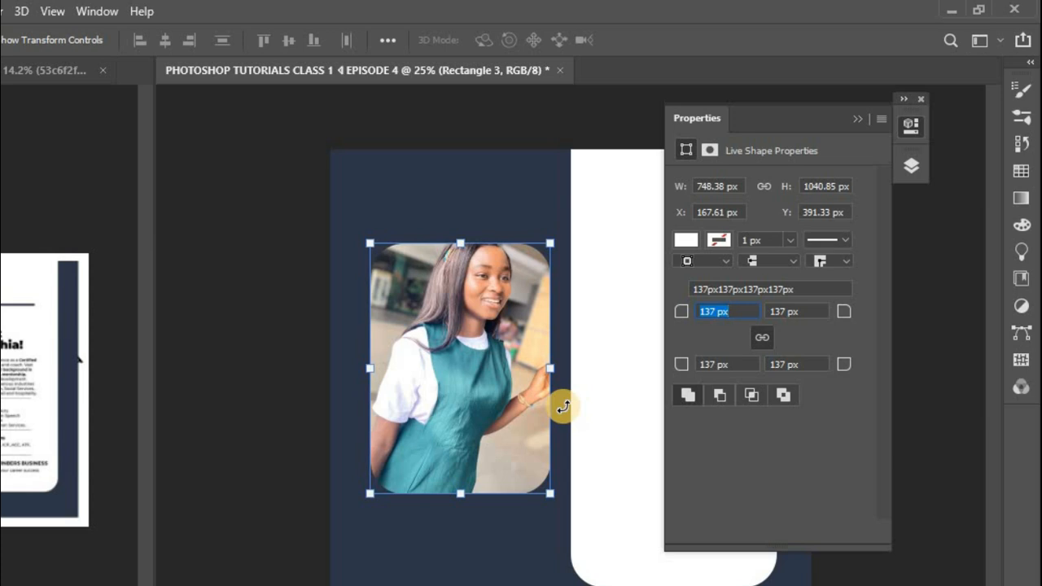
Step: Nudge the portrait photo down and slightly right inside its rounded frame, giving the head more room at the top
{"action": "left_click", "coordinate": [912, 167]}
{"action": "left_click", "coordinate": [785, 293]}
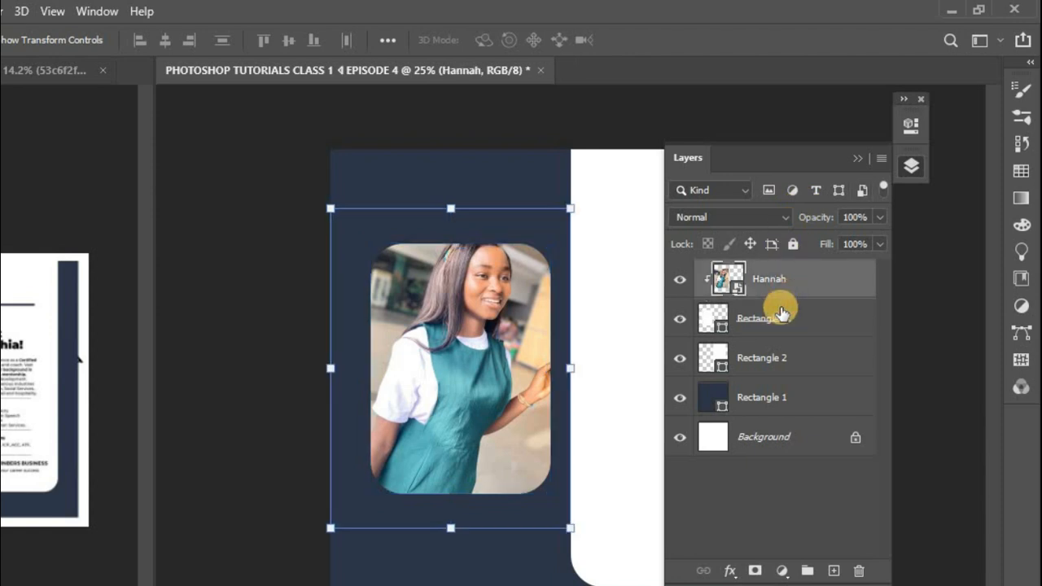
{"action": "key", "text": "Down"}
{"action": "key", "text": "Down"}
{"action": "key", "text": "Down"}
{"action": "key", "text": "Down"}
{"action": "key", "text": "Down"}
{"action": "key", "text": "Down"}
{"action": "key", "text": "Down"}
{"action": "key", "text": "Down"}
{"action": "key", "text": "Down"}
{"action": "key", "text": "Down"}
{"action": "key", "text": "Down"}
{"action": "key", "text": "Down"}
{"action": "key", "text": "Down"}
{"action": "key", "text": "Down"}
{"action": "key", "text": "Down"}
{"action": "key", "text": "Down"}
{"action": "key", "text": "Down"}
{"action": "key", "text": "Down"}
{"action": "key", "text": "Down"}
{"action": "key", "text": "Down"}
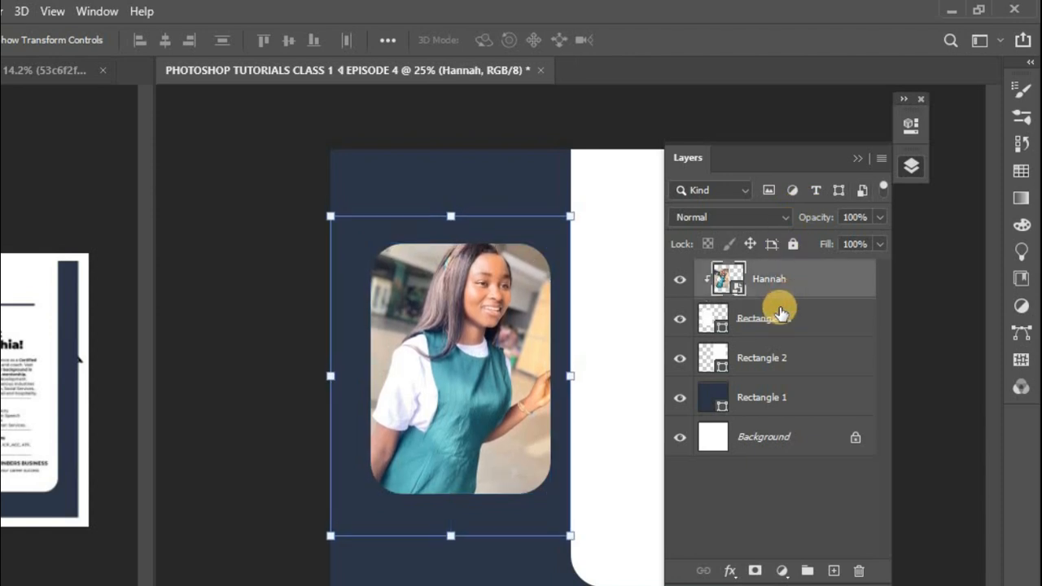
{"action": "key", "text": "Down"}
{"action": "key", "text": "Down"}
{"action": "key", "text": "Down"}
{"action": "key", "text": "Down"}
{"action": "key", "text": "Down"}
{"action": "key", "text": "Down"}
{"action": "key", "text": "Down"}
{"action": "key", "text": "Down"}
{"action": "key", "text": "Down"}
{"action": "key", "text": "Down"}
{"action": "key", "text": "Down"}
{"action": "key", "text": "Down"}
{"action": "key", "text": "Down"}
{"action": "key", "text": "Down"}
{"action": "key", "text": "Down"}
{"action": "key", "text": "Down"}
{"action": "key", "text": "Down"}
{"action": "key", "text": "Down"}
{"action": "key", "text": "Down"}
{"action": "key", "text": "Down"}
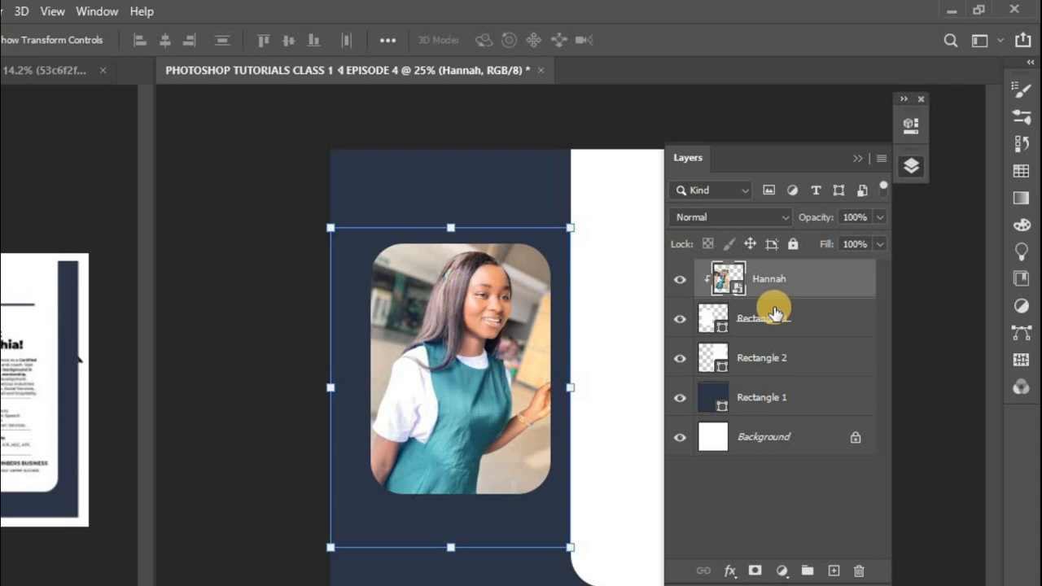
{"action": "key", "text": "Down"}
{"action": "key", "text": "Down"}
{"action": "key", "text": "Down"}
{"action": "key", "text": "Down"}
{"action": "key", "text": "Down"}
{"action": "key", "text": "Down"}
{"action": "key", "text": "Down"}
{"action": "key", "text": "Down"}
{"action": "key", "text": "Down"}
{"action": "key", "text": "Down"}
{"action": "key", "text": "Down"}
{"action": "key", "text": "Down"}
{"action": "key", "text": "Down"}
{"action": "key", "text": "Down"}
{"action": "key", "text": "Down"}
{"action": "key", "text": "Down"}
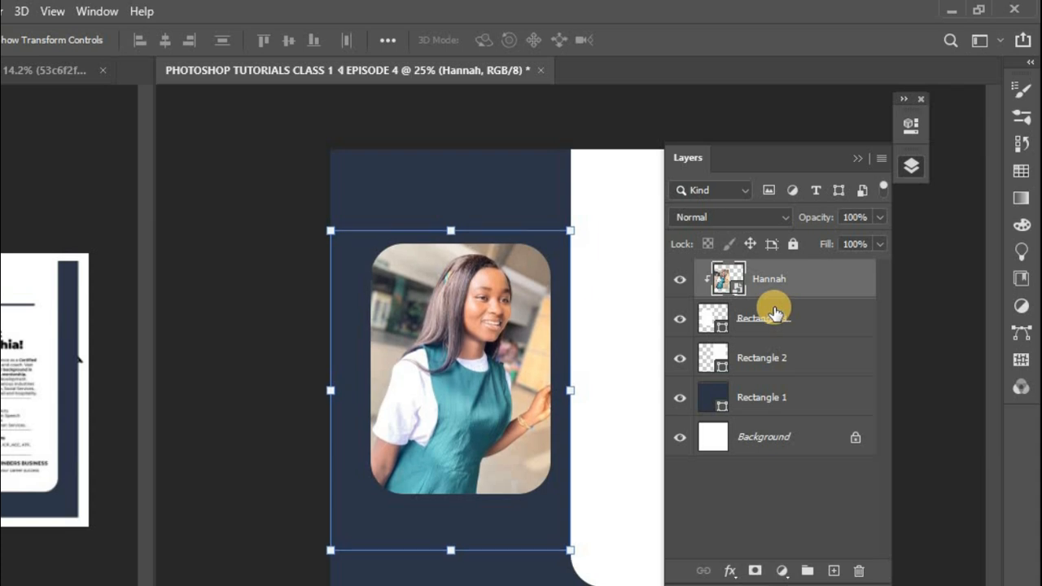
{"action": "key", "text": "Right"}
{"action": "key", "text": "Right"}
{"action": "key", "text": "Right"}
{"action": "key", "text": "Right"}
{"action": "key", "text": "Right"}
{"action": "key", "text": "Right"}
{"action": "key", "text": "Right"}
{"action": "key", "text": "Right"}
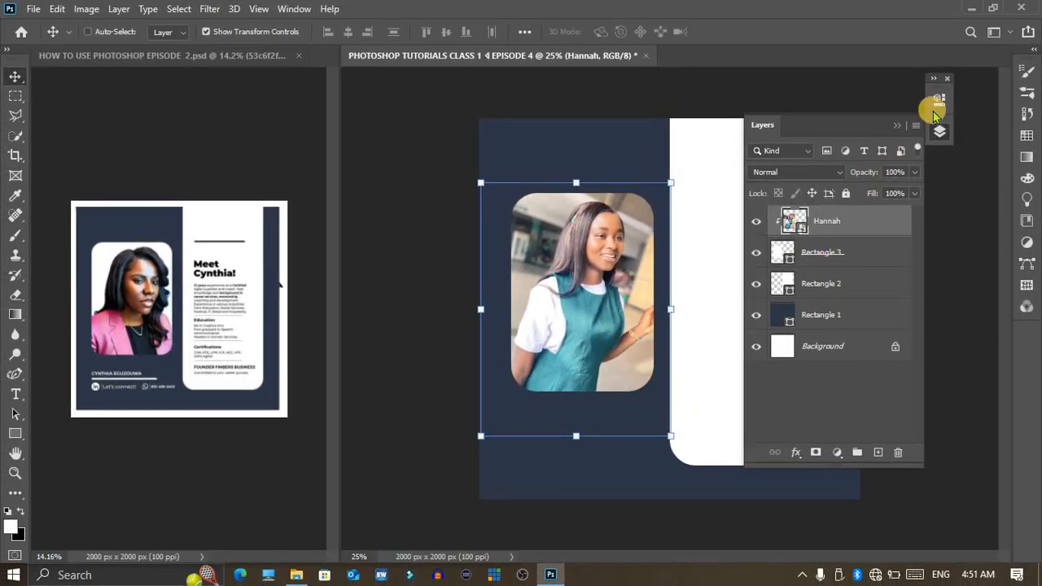
{"action": "left_click", "coordinate": [940, 131]}
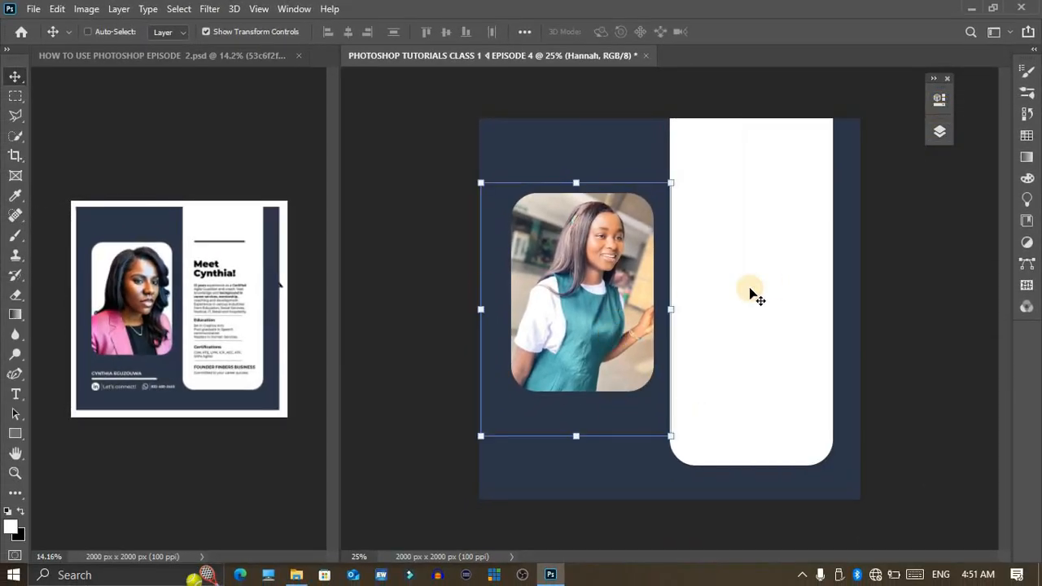
Step: Temporarily hide the reference flyer layer to compare the practice photo frame beneath it with the new clipped portrait
{"action": "key", "text": "z"}
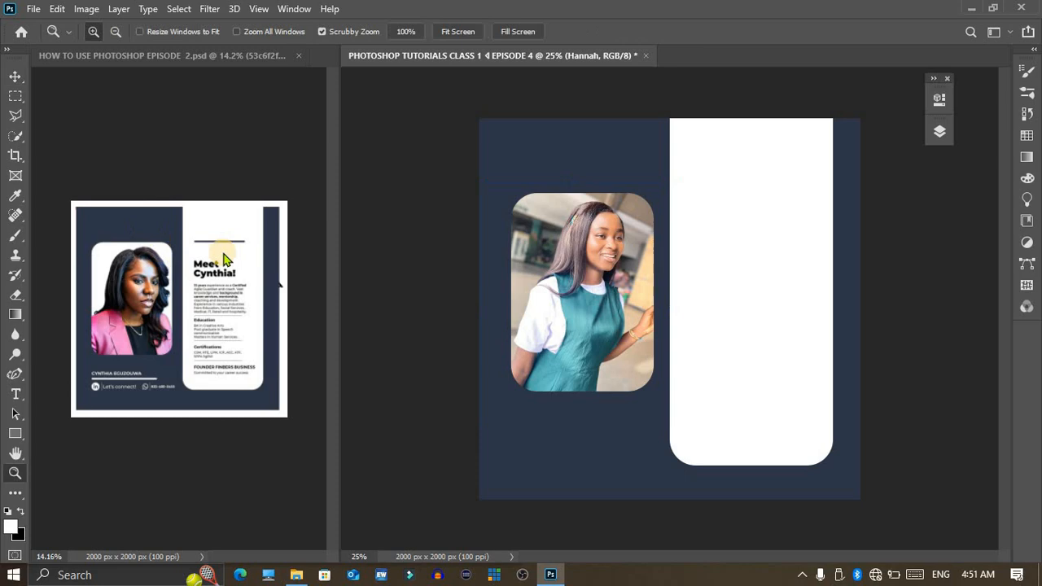
{"action": "left_click", "coordinate": [229, 291]}
{"action": "left_click_drag", "start_coordinate": [229, 279], "coordinate": [245, 363]}
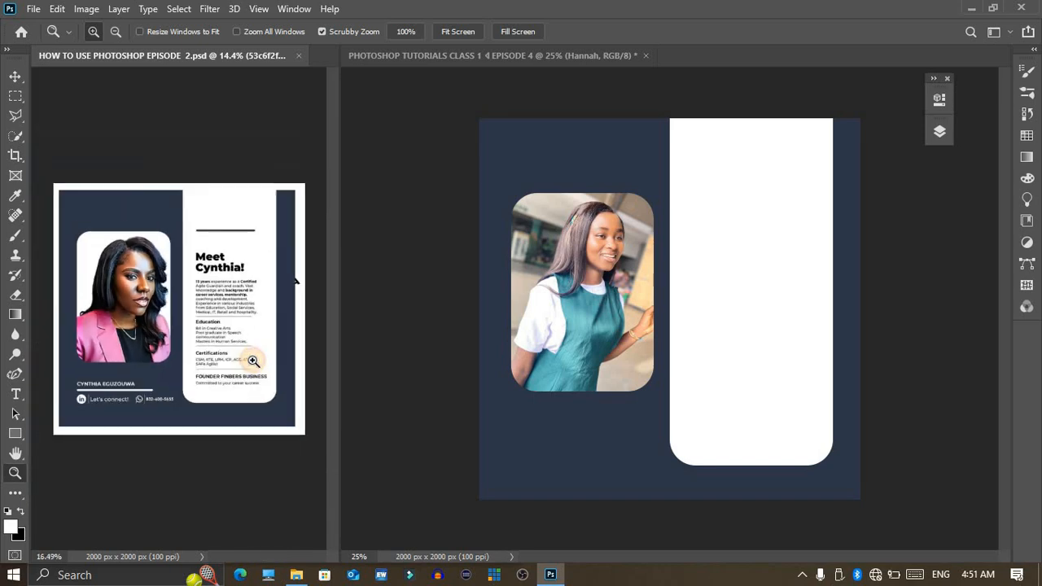
{"action": "left_click", "coordinate": [944, 140]}
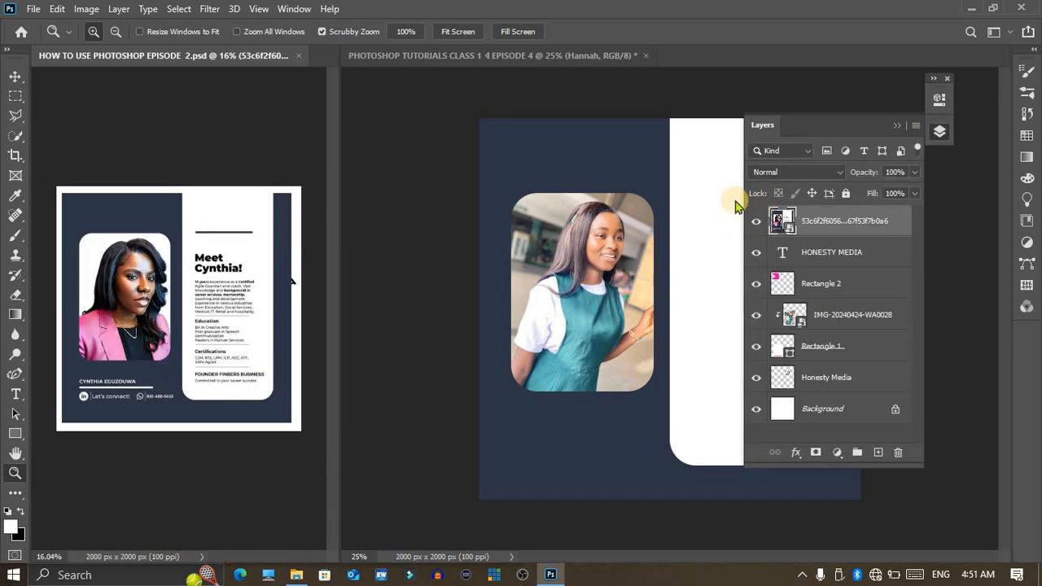
{"action": "left_click", "coordinate": [756, 220]}
{"action": "left_click", "coordinate": [316, 307]}
{"action": "left_click_drag", "start_coordinate": [316, 307], "coordinate": [282, 304]}
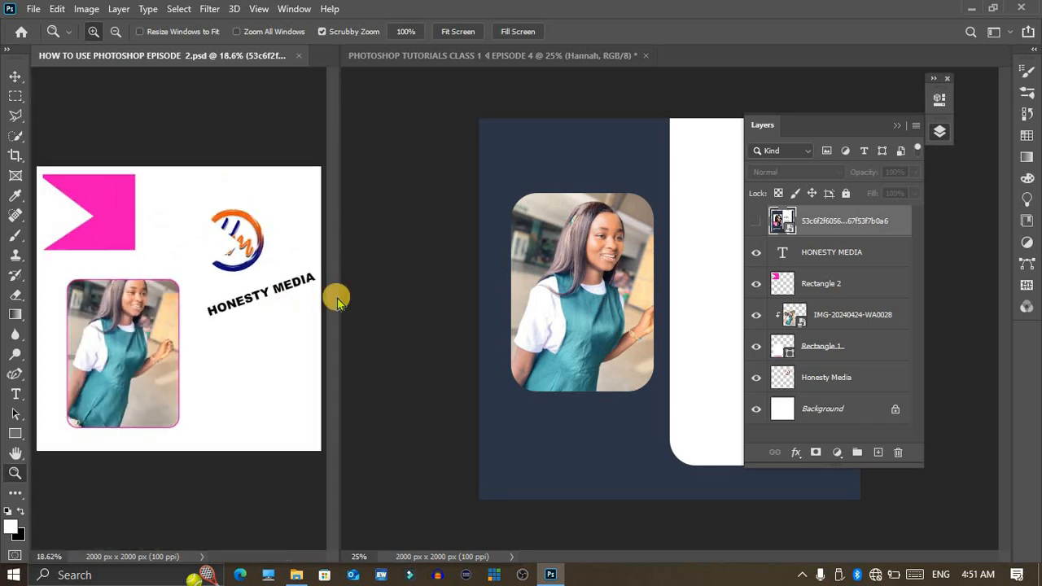
{"action": "left_click", "coordinate": [659, 207]}
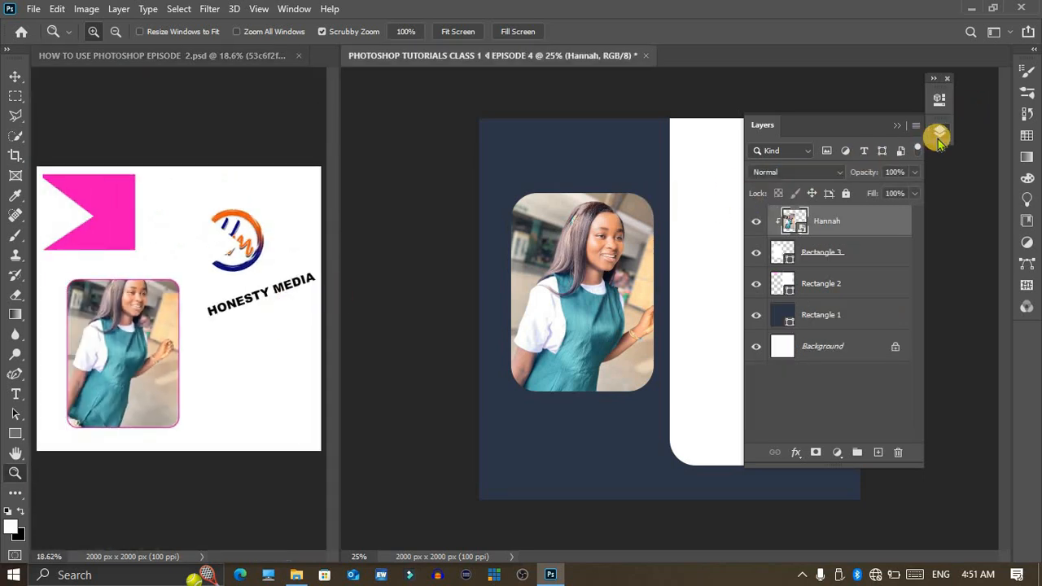
{"action": "left_click", "coordinate": [939, 137]}
{"action": "left_click", "coordinate": [752, 190]}
{"action": "left_click_drag", "start_coordinate": [830, 208], "coordinate": [837, 228]}
{"action": "left_click", "coordinate": [933, 133]}
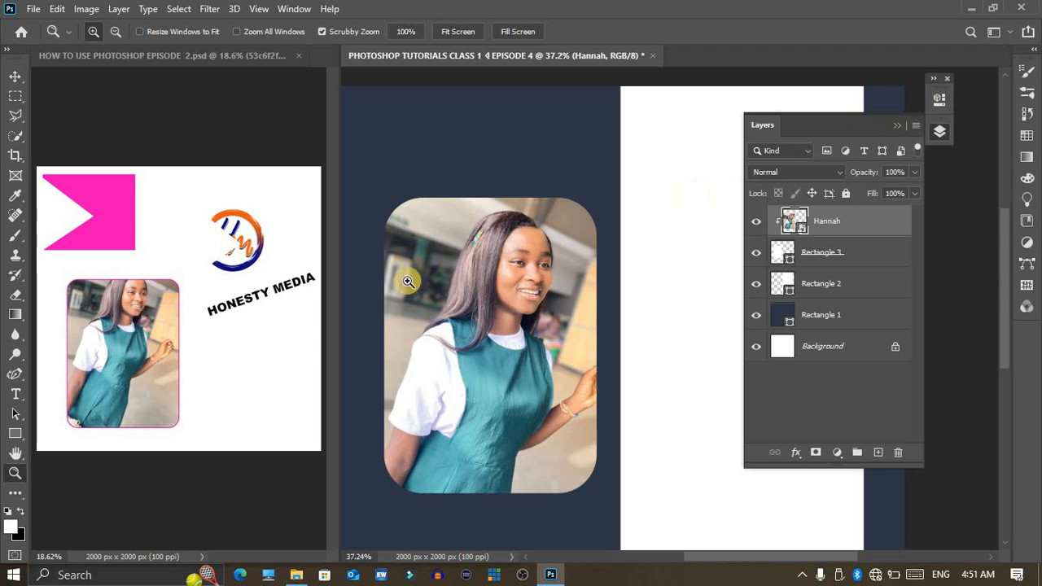
{"action": "left_click", "coordinate": [81, 302]}
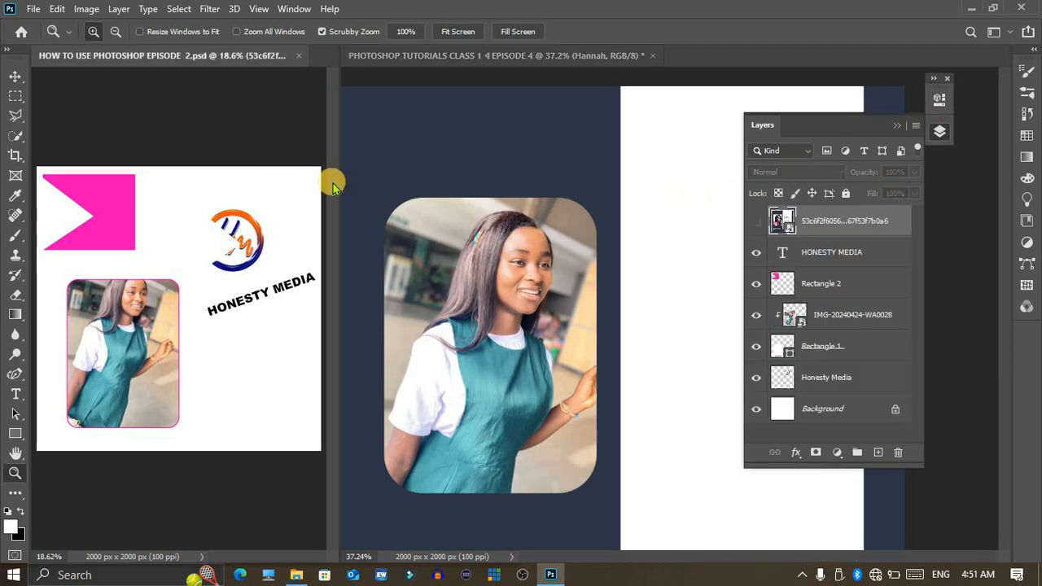
{"action": "left_click", "coordinate": [757, 220]}
Step: Magnify the reference flyer's text panel to about 40% so its headings and body text can be read
{"action": "left_click_drag", "start_coordinate": [278, 282], "coordinate": [345, 300]}
{"action": "left_click", "coordinate": [627, 235]}
{"action": "left_click", "coordinate": [941, 132]}
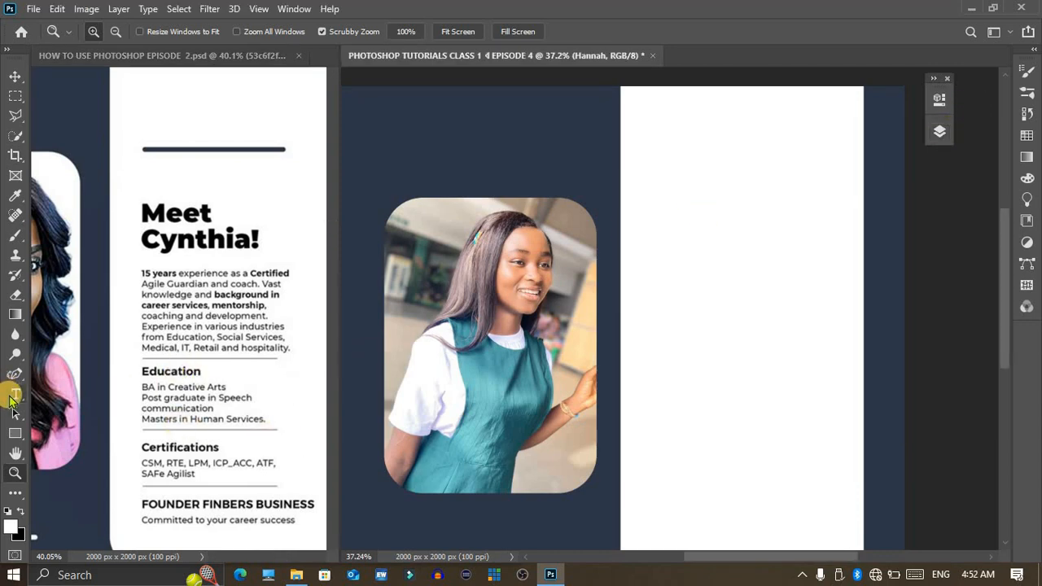
Step: Undock the Tools panel, expand it to two columns and place it beside the new flyer's photo
{"action": "left_click", "coordinate": [13, 397]}
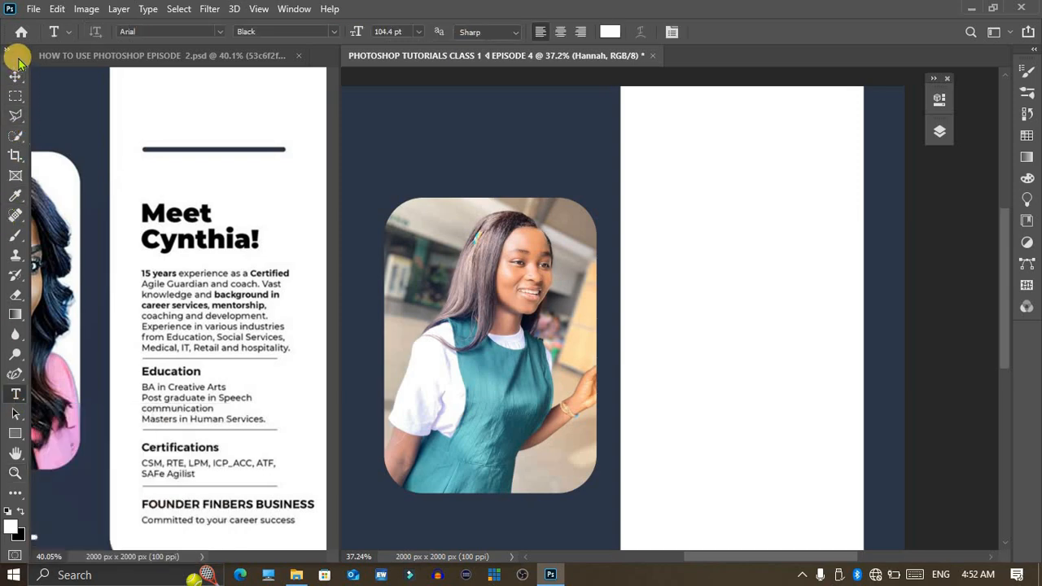
{"action": "left_click_drag", "start_coordinate": [30, 136], "coordinate": [244, 78]}
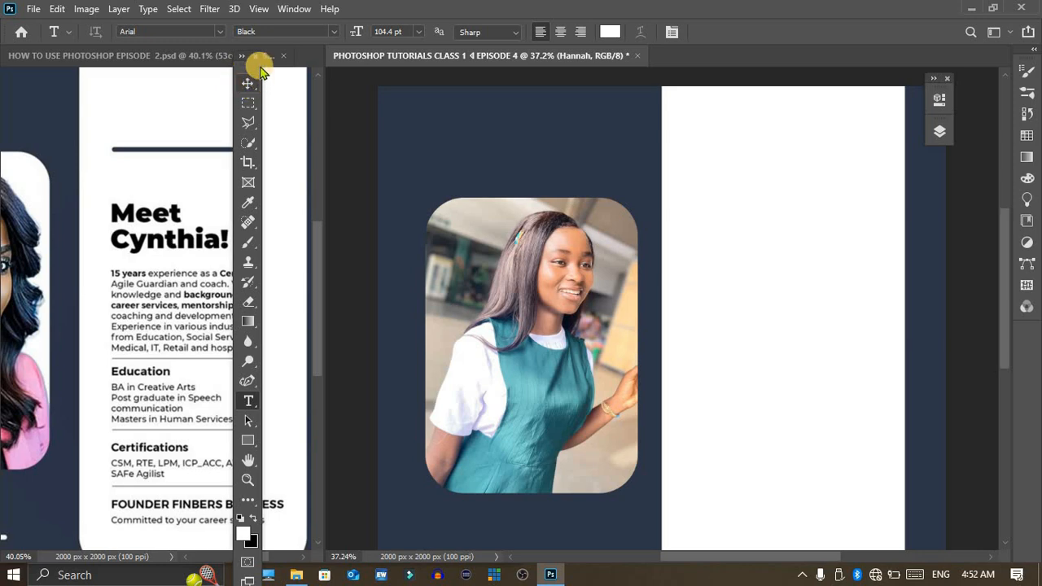
{"action": "left_click", "coordinate": [239, 56]}
{"action": "left_click_drag", "start_coordinate": [245, 57], "coordinate": [329, 147]}
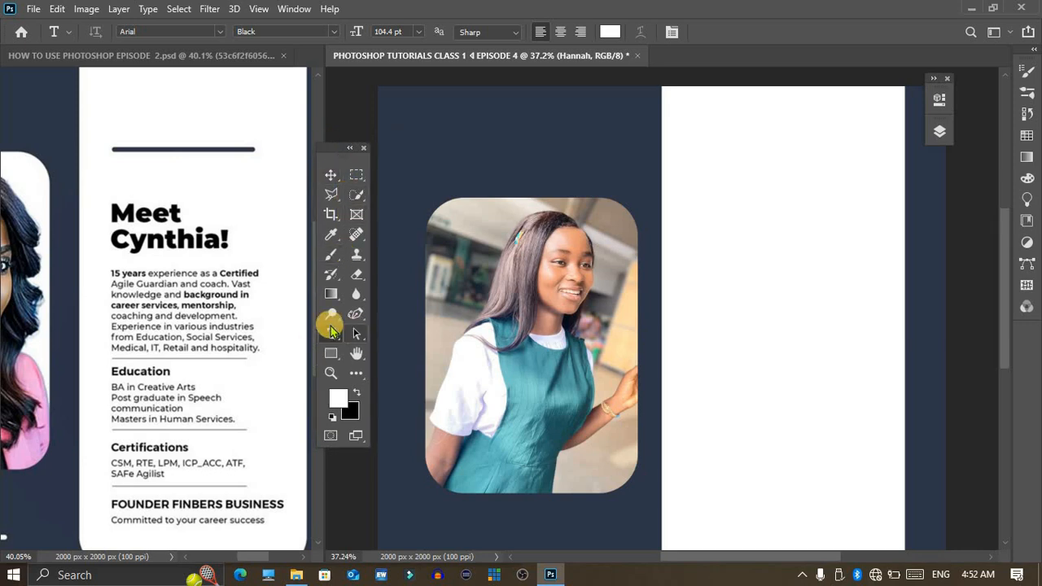
Step: Add the horizontal text "Meet" in Arial Black at 73.4 pt near the upper left of the white panel
{"action": "left_click", "coordinate": [331, 332]}
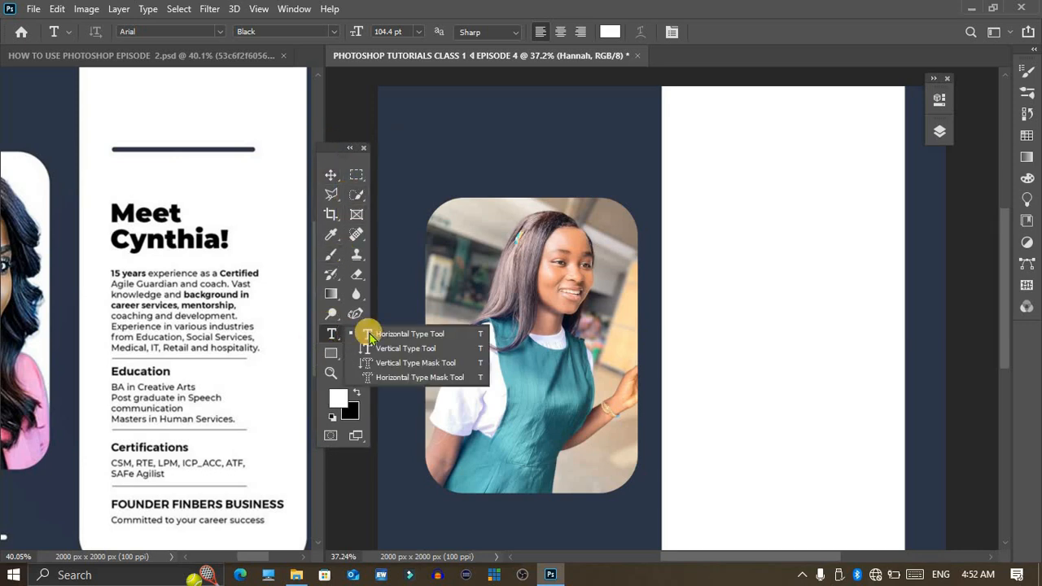
{"action": "left_click", "coordinate": [414, 332]}
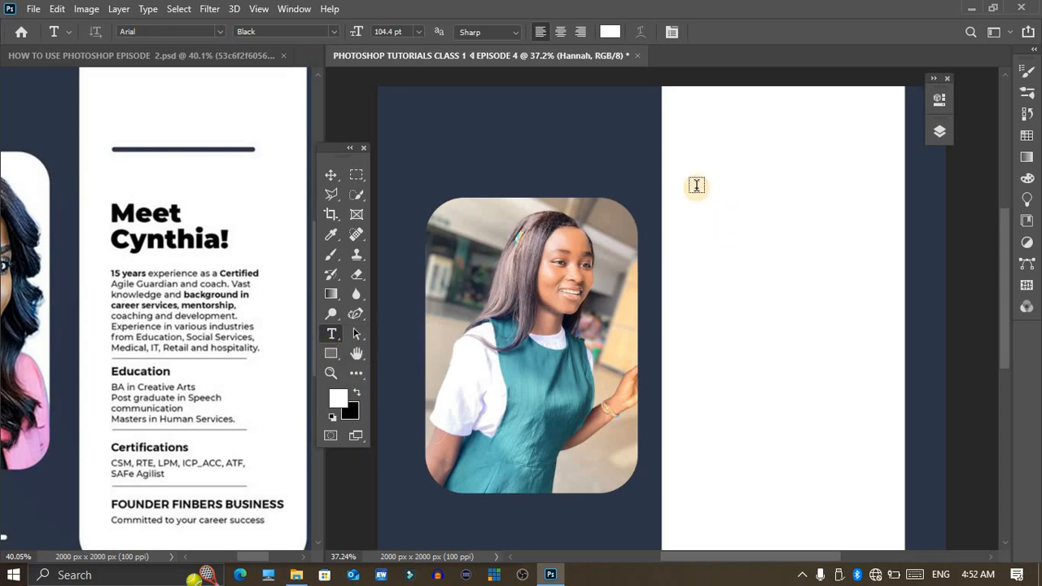
{"action": "left_click", "coordinate": [696, 186]}
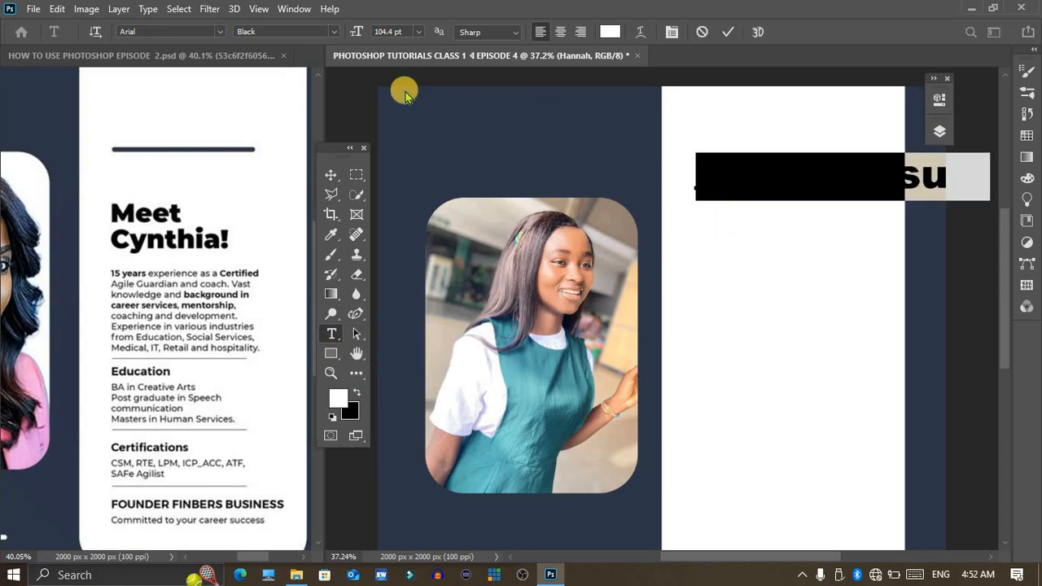
{"action": "left_click_drag", "start_coordinate": [356, 34], "coordinate": [333, 45]}
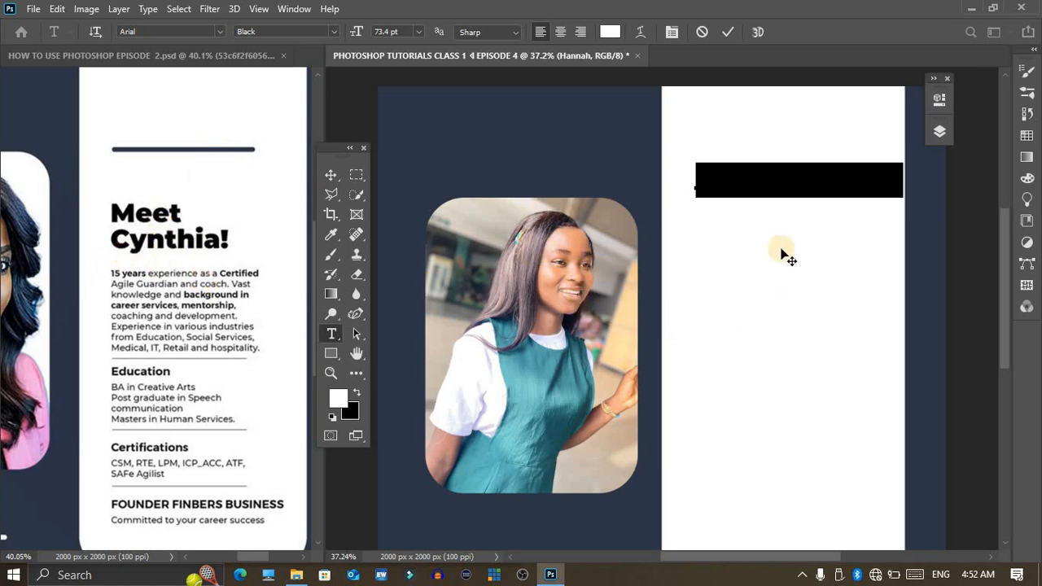
{"action": "left_click_drag", "start_coordinate": [794, 244], "coordinate": [774, 242]}
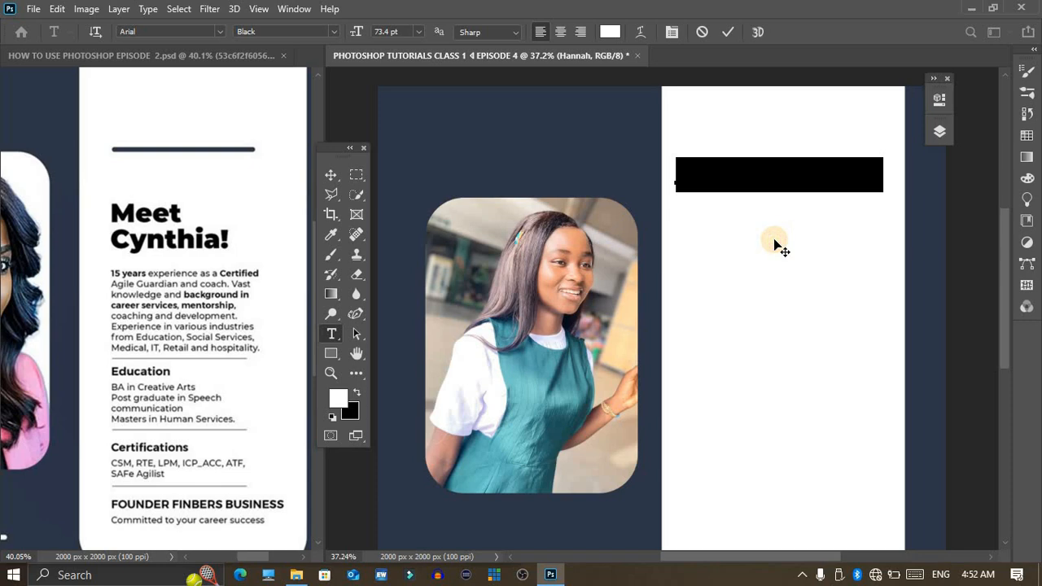
{"action": "type", "text": "M"}
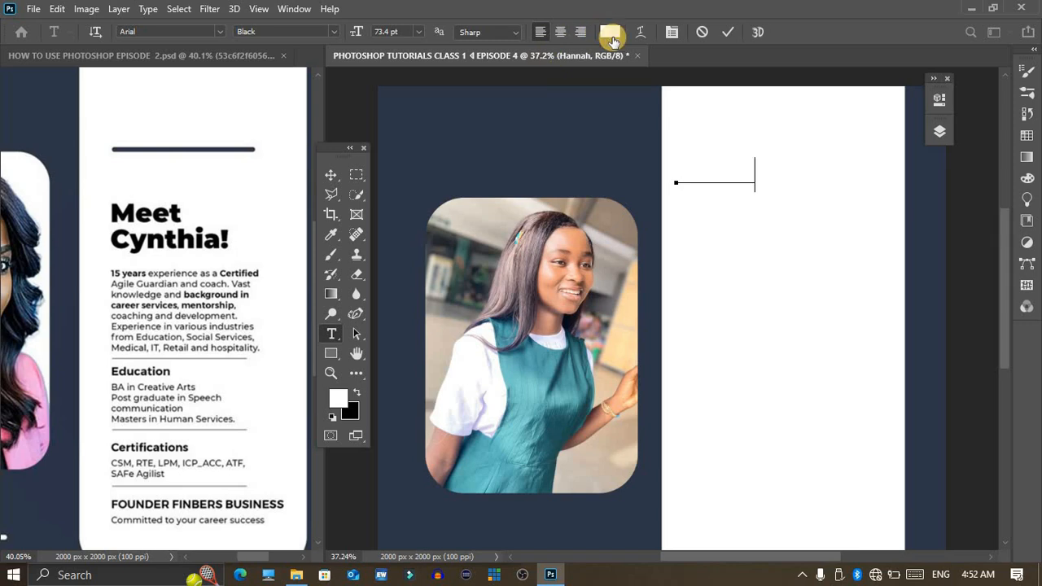
Step: Colour the "Meet" heading black and commit the text
{"action": "key", "text": "ctrl"}
{"action": "key", "text": "ctrl+a"}
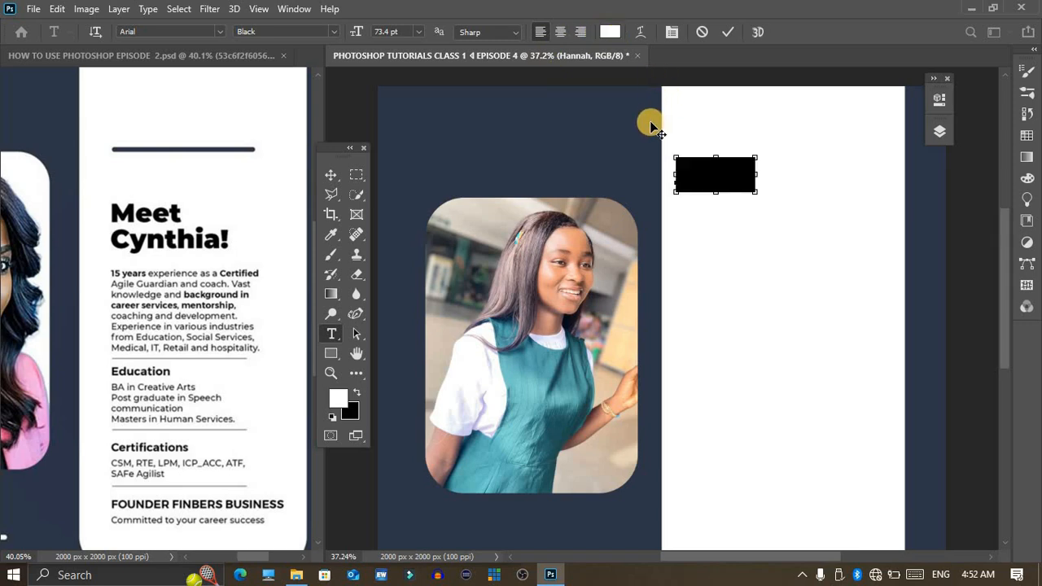
{"action": "left_click", "coordinate": [611, 30]}
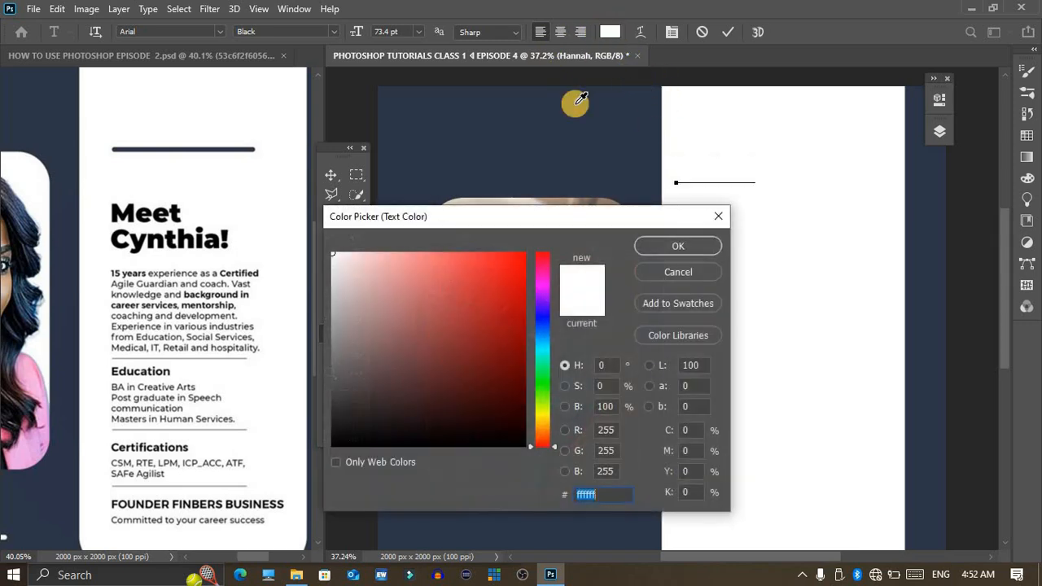
{"action": "left_click_drag", "start_coordinate": [427, 305], "coordinate": [589, 486]}
{"action": "left_click", "coordinate": [708, 247]}
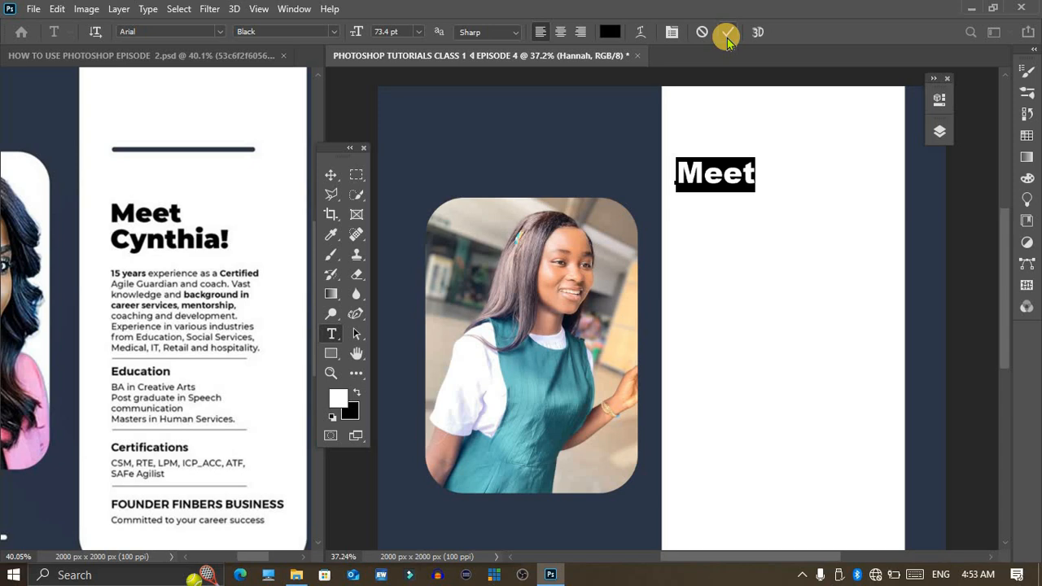
{"action": "left_click", "coordinate": [727, 37]}
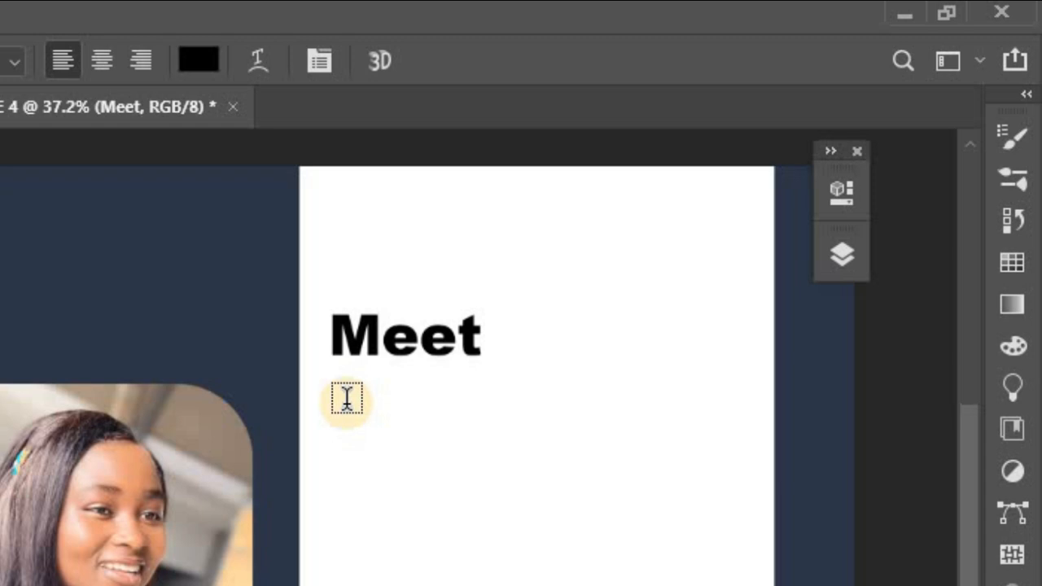
Step: Duplicate the "Meet" heading directly beneath itself and replace the copy's text with the person's first name and an exclamation mark
{"action": "key", "text": "v"}
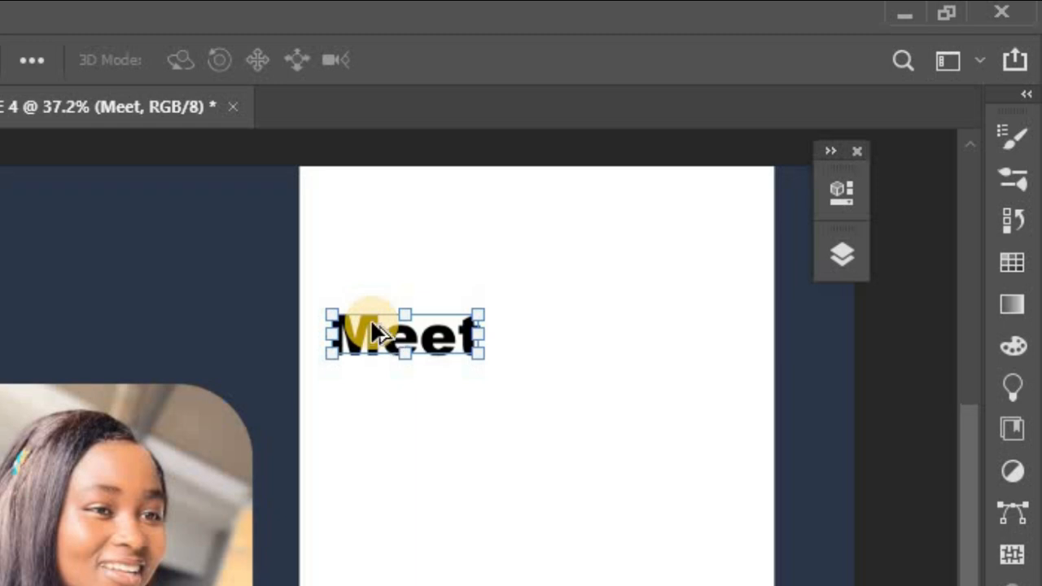
{"action": "left_click_drag", "start_coordinate": [377, 332], "coordinate": [358, 371]}
{"action": "double_click", "coordinate": [358, 369]}
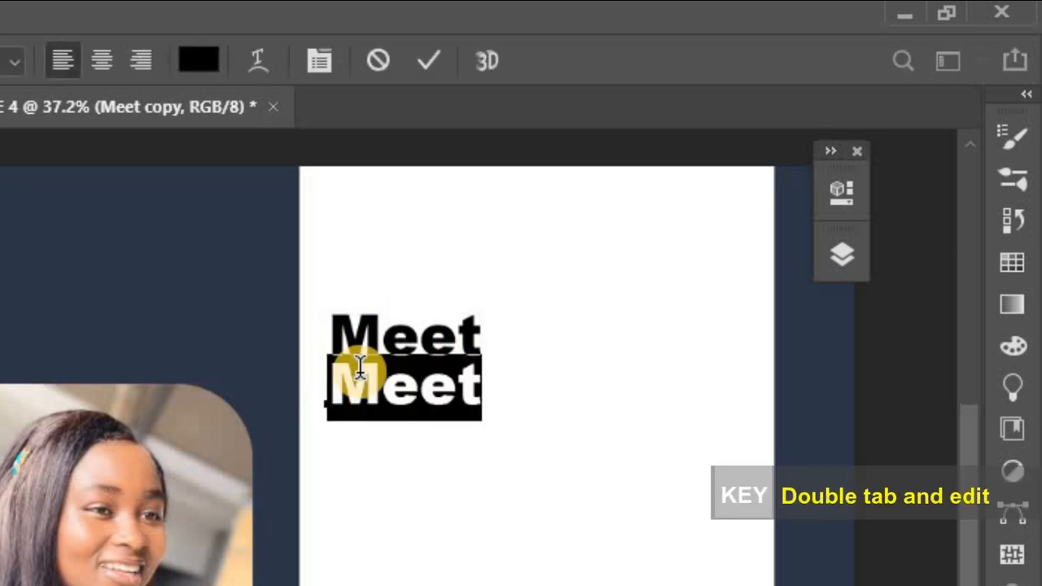
{"action": "type", "text": "Hannah"}
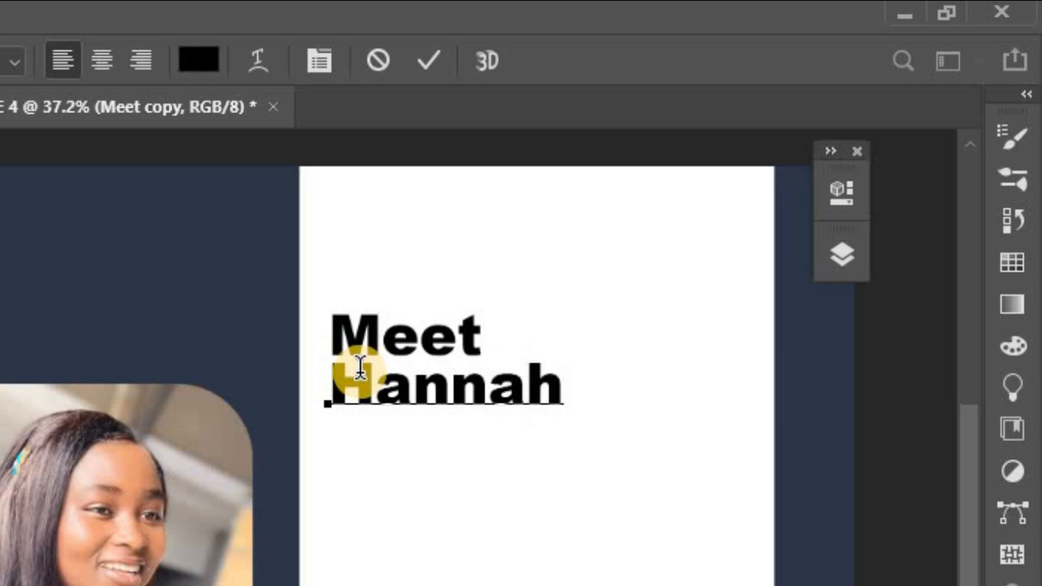
{"action": "type", "text": "!"}
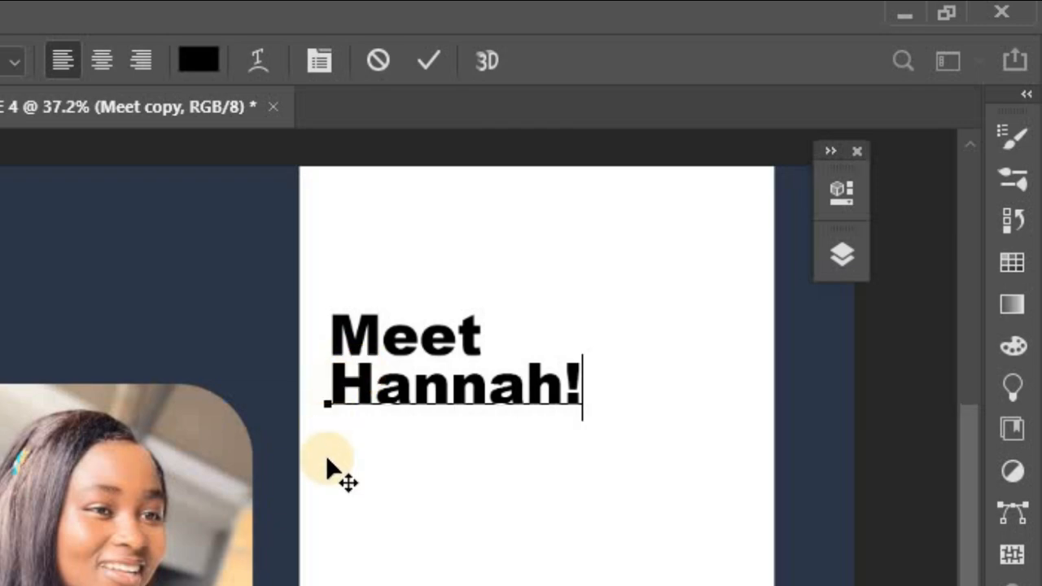
{"action": "left_click", "coordinate": [437, 69]}
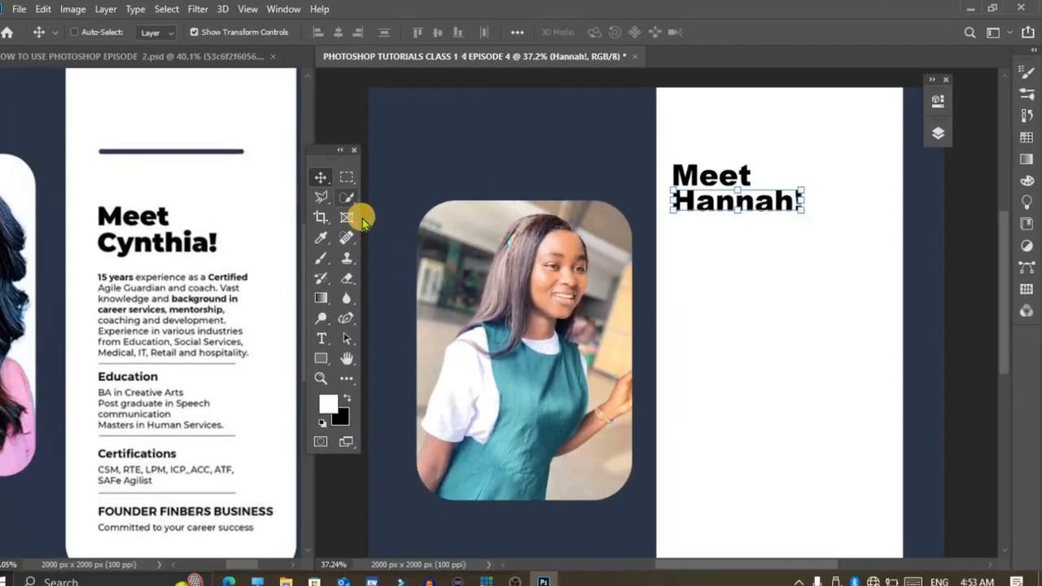
Step: Start a new text line under the two-line heading, set to Arial Regular at 35.4 pt, and nudge it slightly up
{"action": "key", "text": "t"}
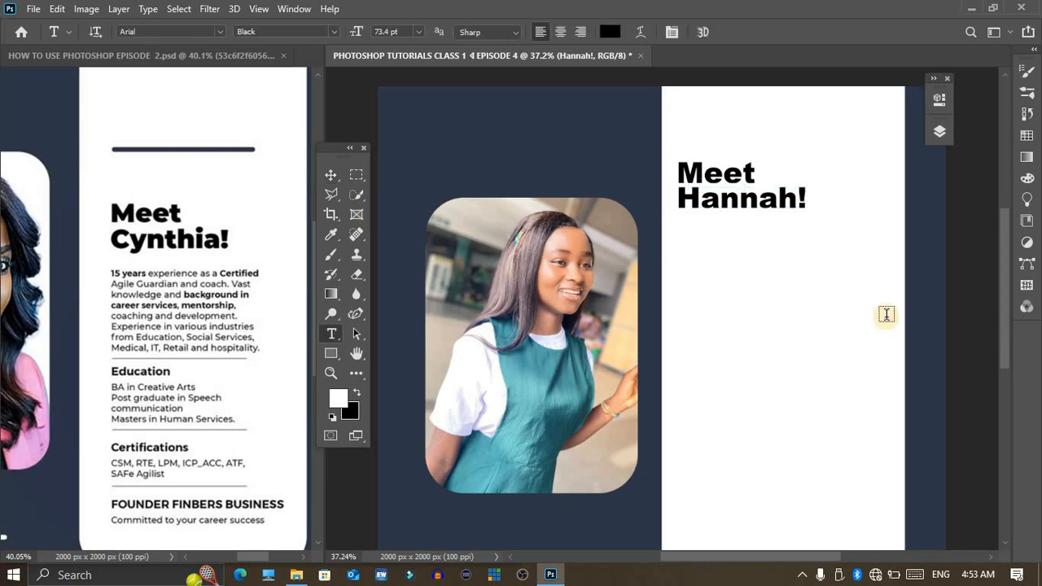
{"action": "left_click", "coordinate": [680, 245]}
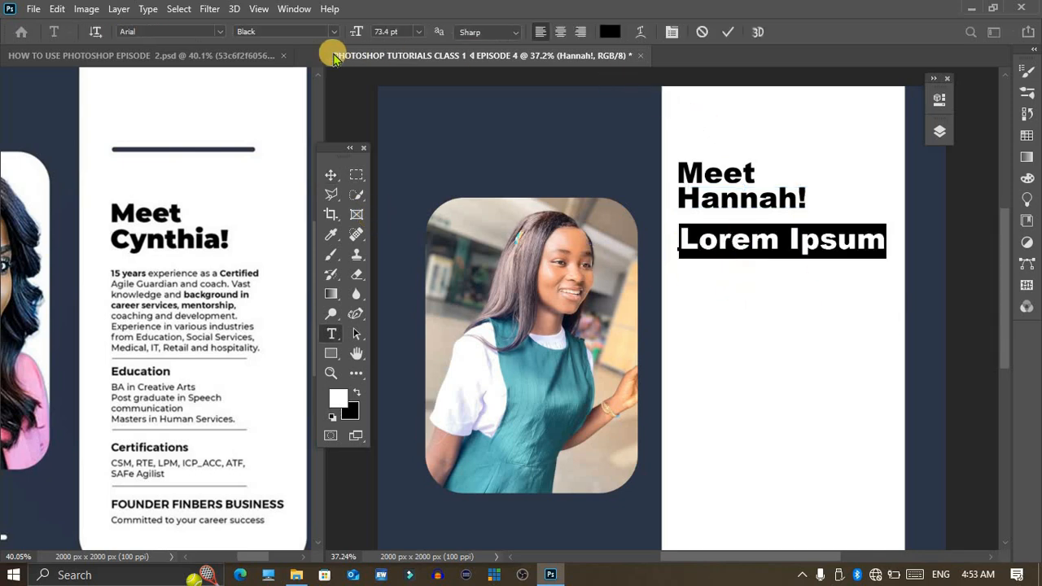
{"action": "left_click", "coordinate": [218, 34]}
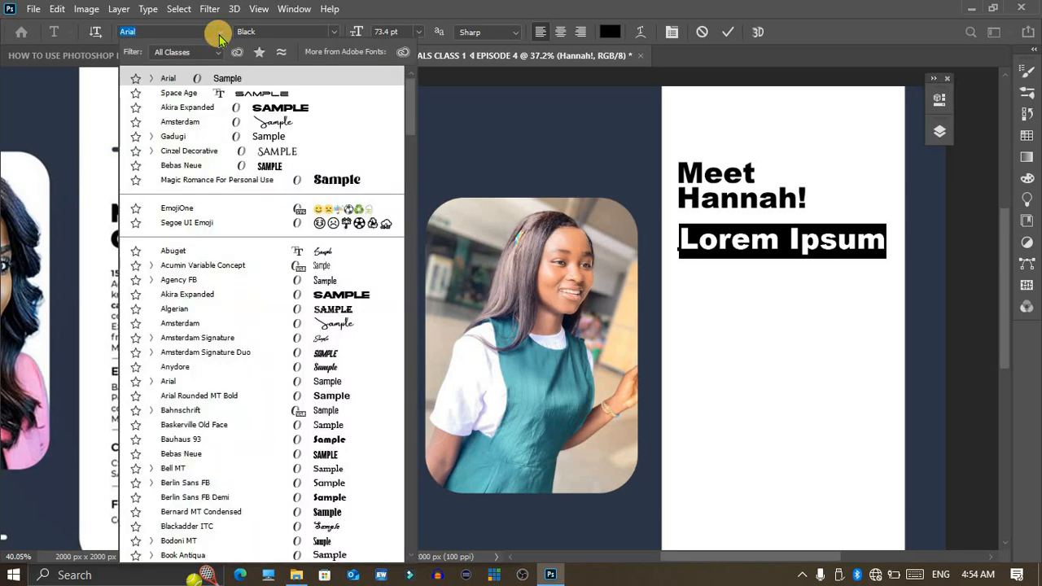
{"action": "left_click", "coordinate": [218, 34]}
{"action": "left_click", "coordinate": [333, 31]}
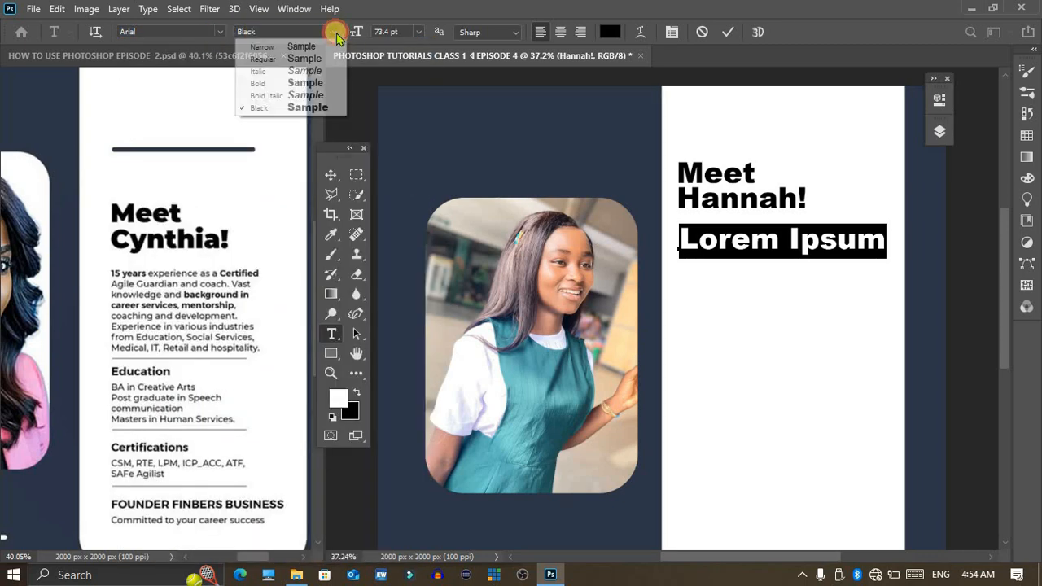
{"action": "left_click", "coordinate": [285, 60]}
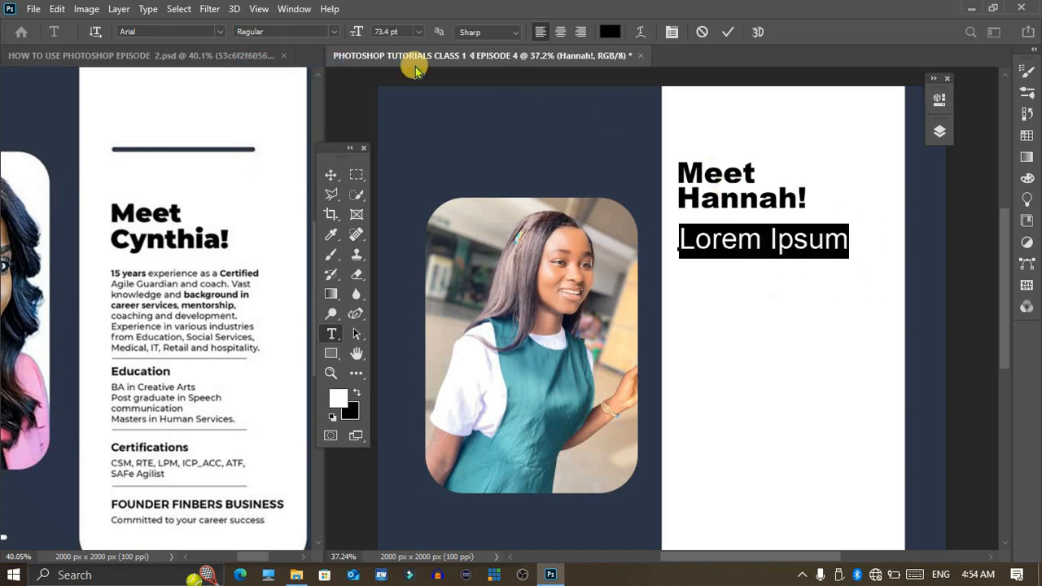
{"action": "left_click_drag", "start_coordinate": [357, 32], "coordinate": [321, 35]}
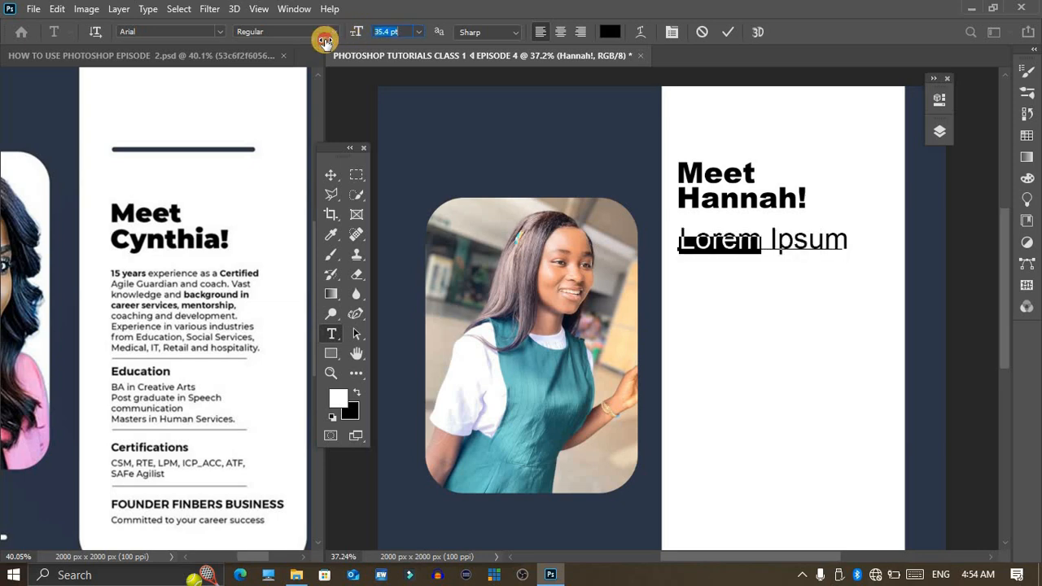
{"action": "left_click_drag", "start_coordinate": [690, 308], "coordinate": [690, 301]}
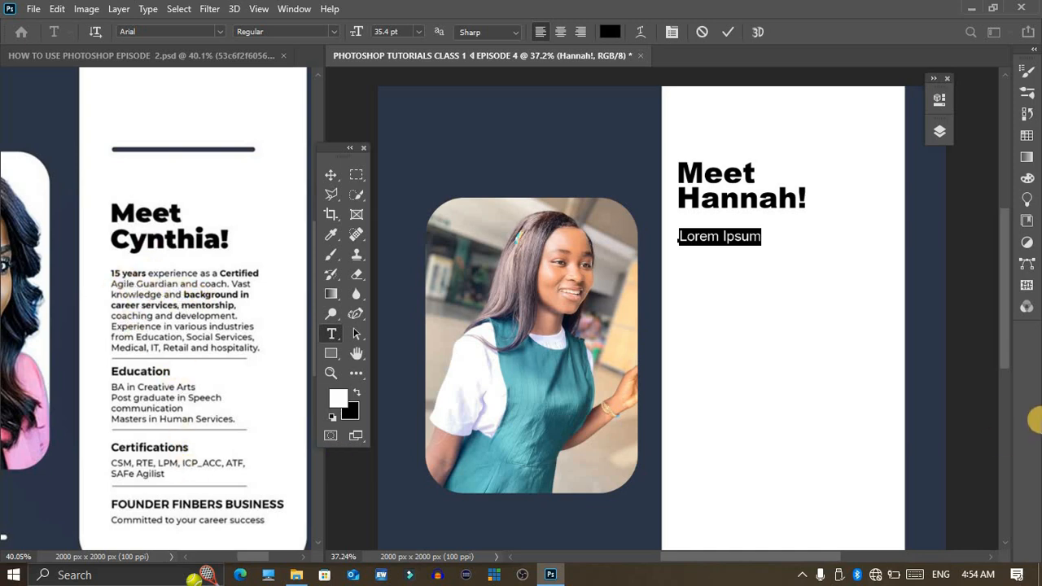
Step: Replace the sample text with a seven-line paragraph of random placeholder letters under the heading and commit it
{"action": "type", "text": "ibvcjvjhjgvavgfdvaggvgf"}
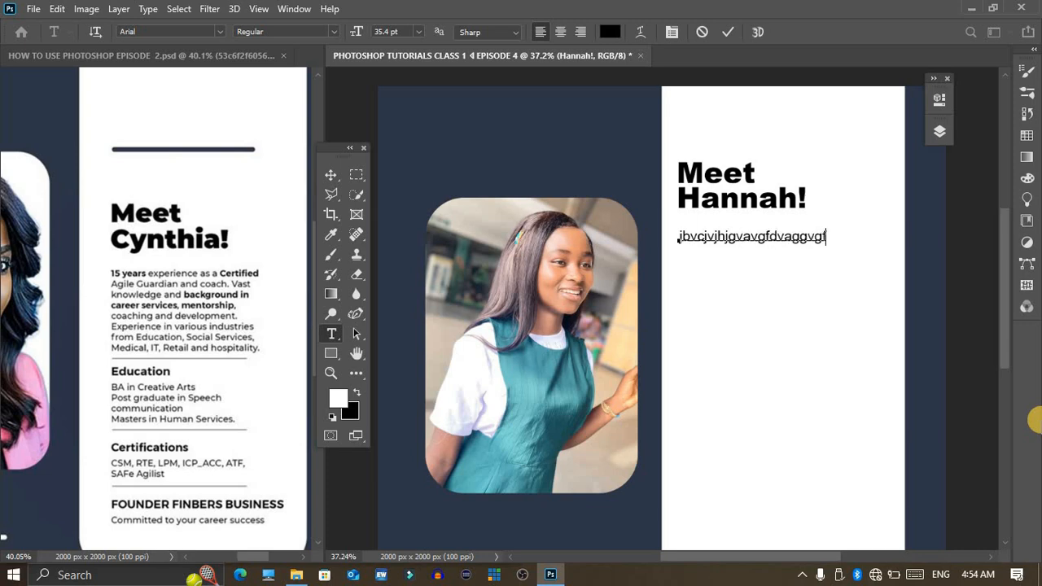
{"action": "type", "text": "hjsjudthj"}
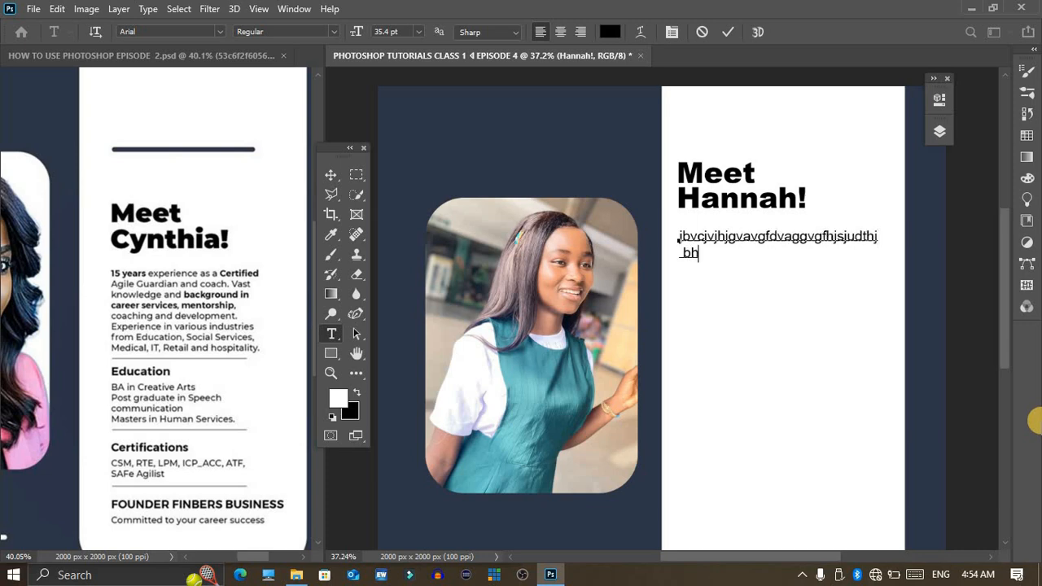
{"action": "type", "text": "gXGHgxgxhxgffhxxgfggxgxgxxgxgxhggfxgxgxvvvxxv"}
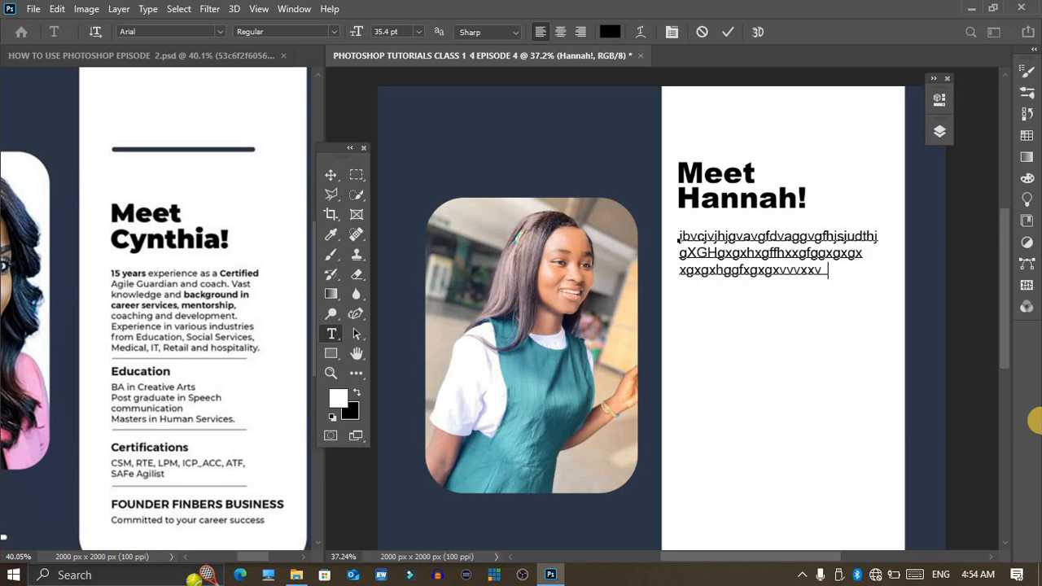
{"action": "type", "text": "gxvxgfvxvfxfxvfxvxvx"}
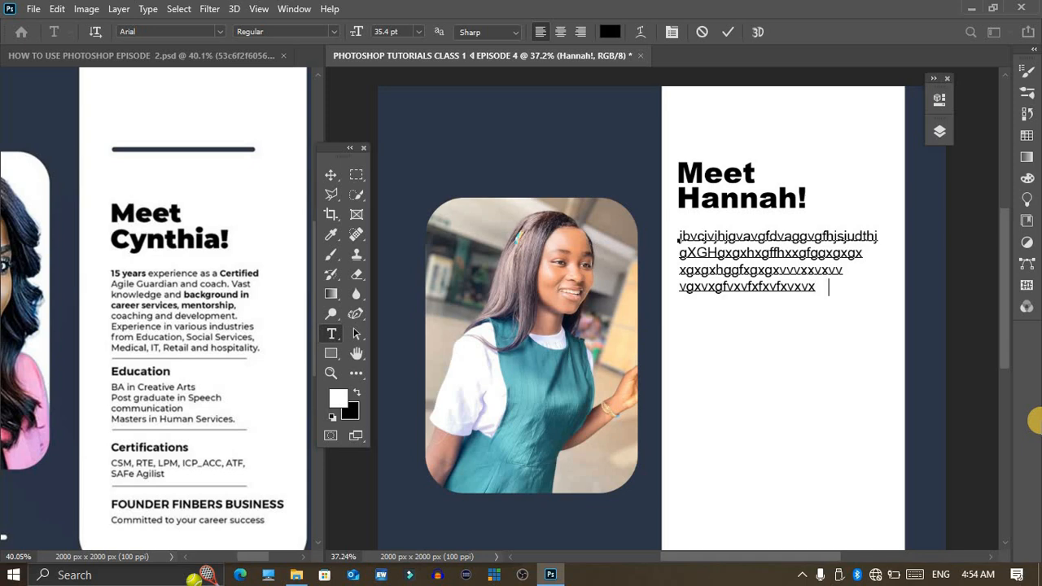
{"action": "type", "text": "xvxvvxvxvxv"}
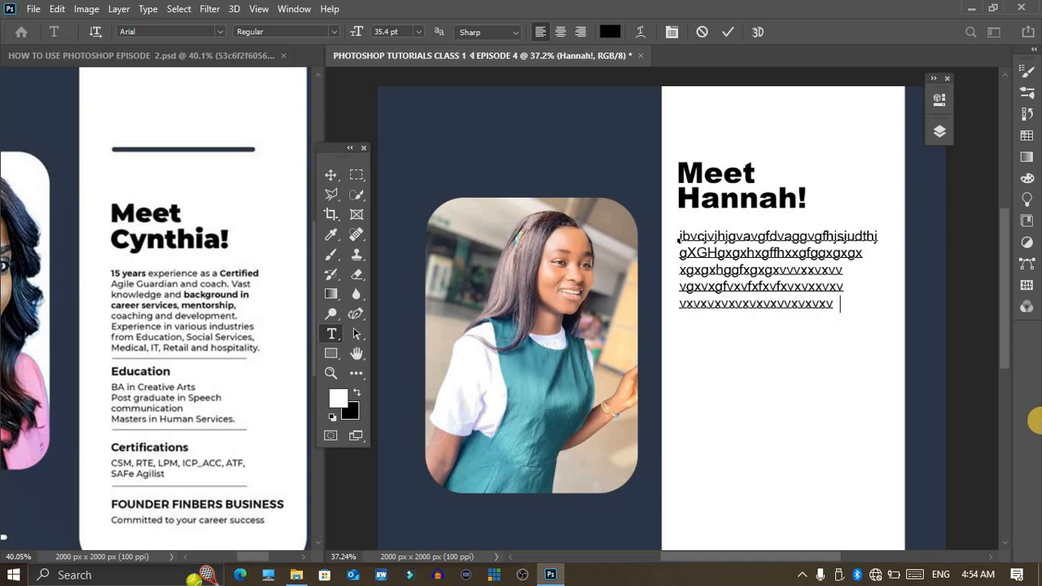
{"action": "type", "text": "gsf   "}
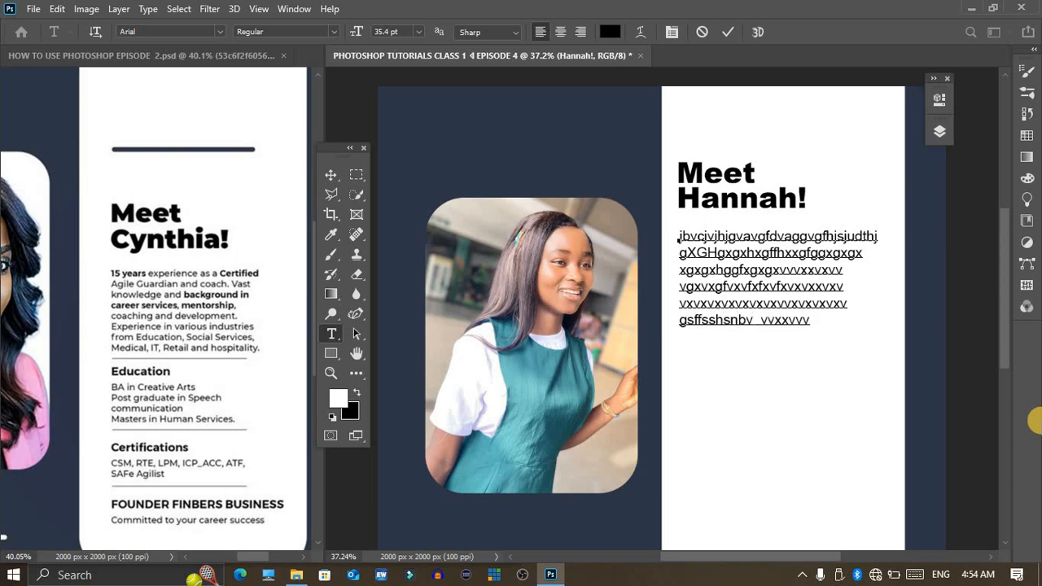
{"action": "type", "text": "vvfbxbxvv"}
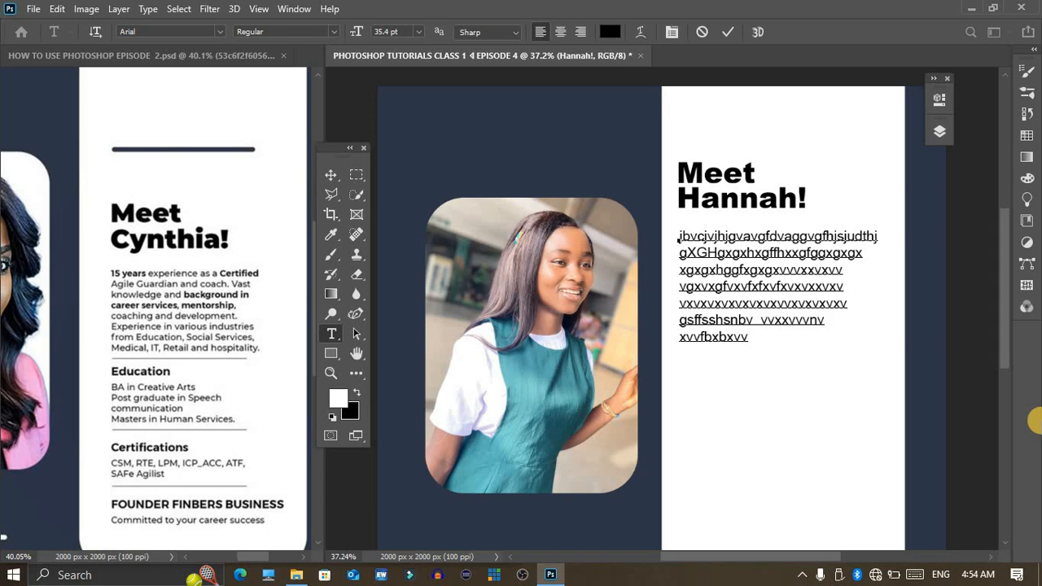
{"action": "key", "text": "ctrl"}
{"action": "key", "text": "ctrl+Return"}
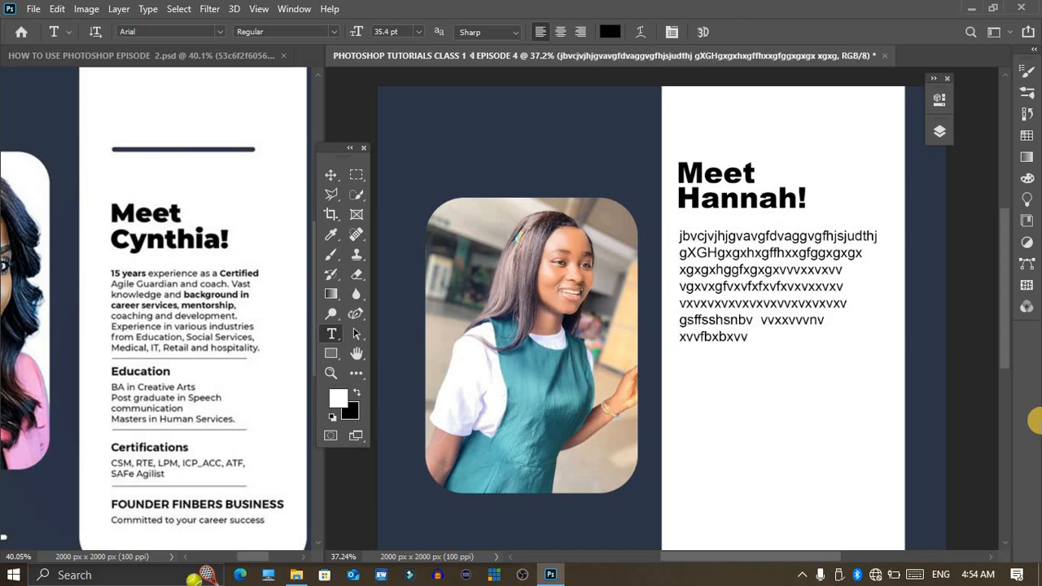
Step: Add an "Education" heading in Arial Bold at 35.4 pt below the body paragraph and commit it
{"action": "left_click", "coordinate": [683, 374]}
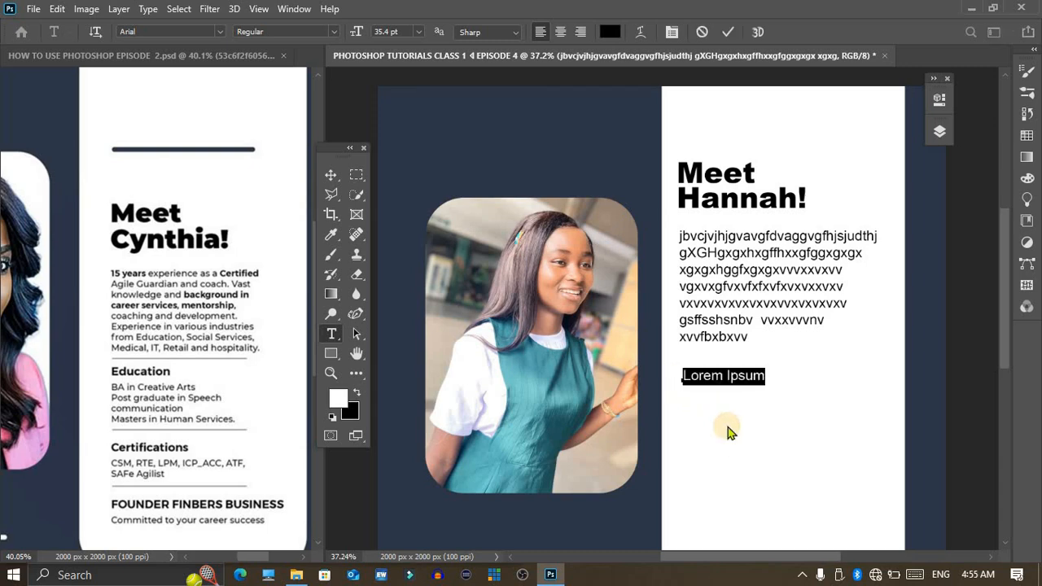
{"action": "key", "text": "BackSpace"}
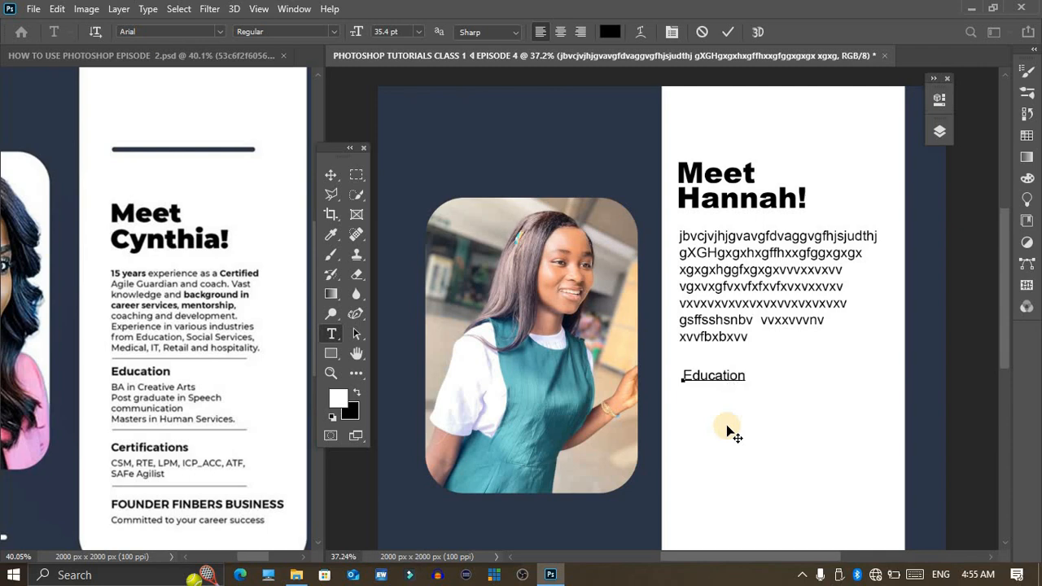
{"action": "left_click_drag", "start_coordinate": [687, 375], "coordinate": [773, 389]}
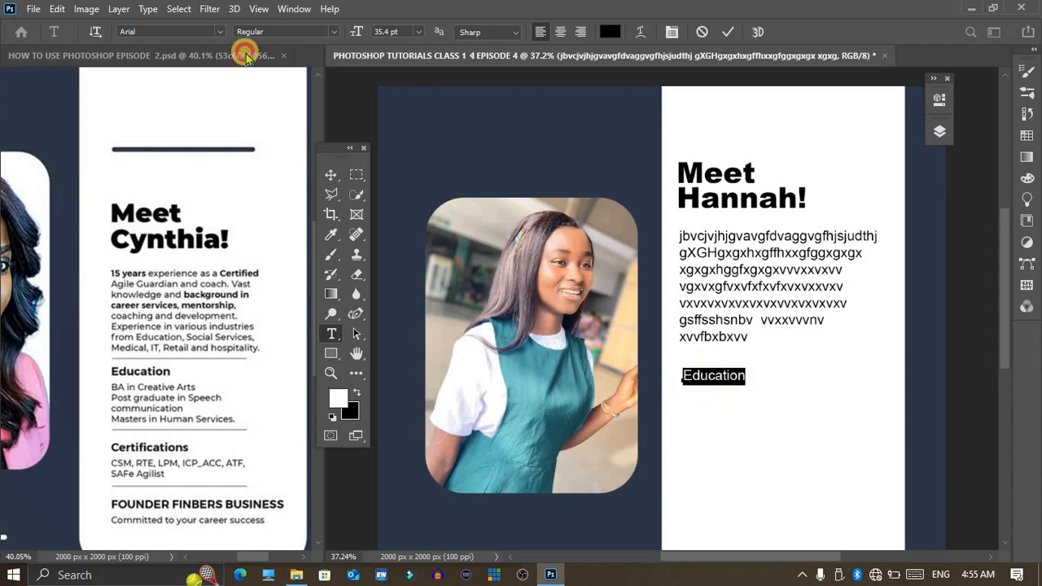
{"action": "left_click", "coordinate": [326, 31]}
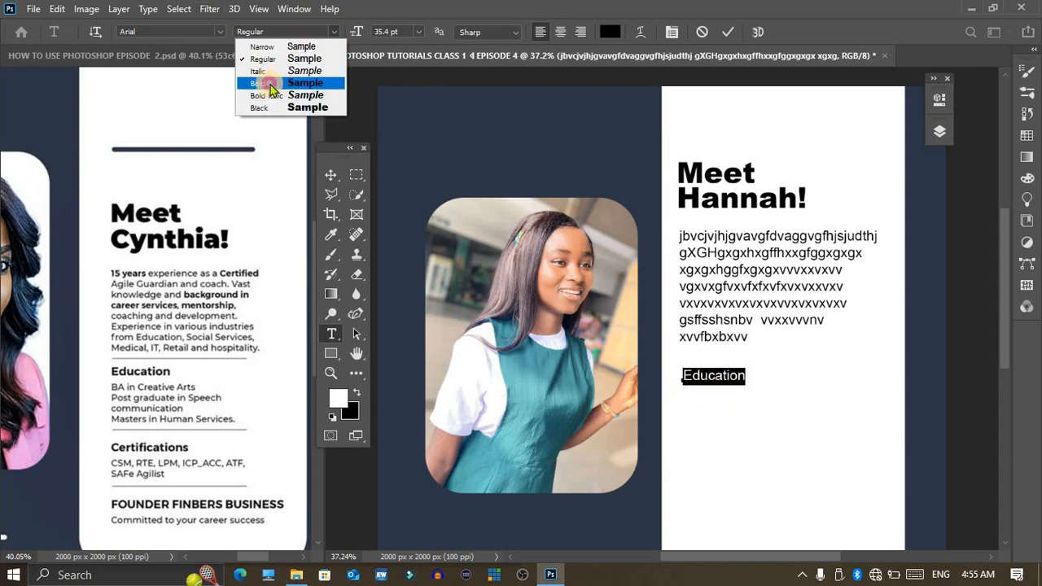
{"action": "left_click", "coordinate": [271, 85]}
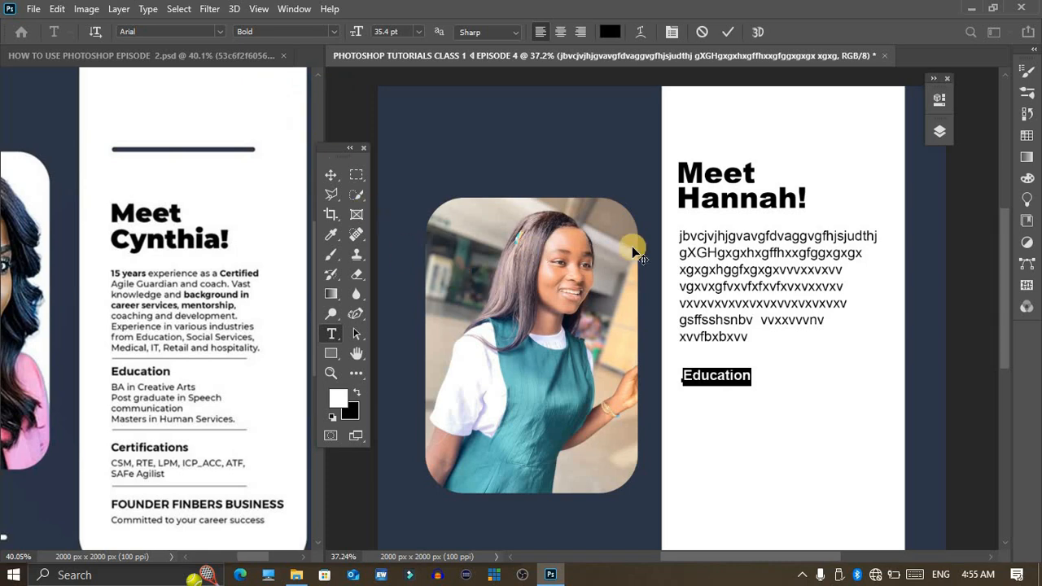
{"action": "left_click", "coordinate": [725, 33]}
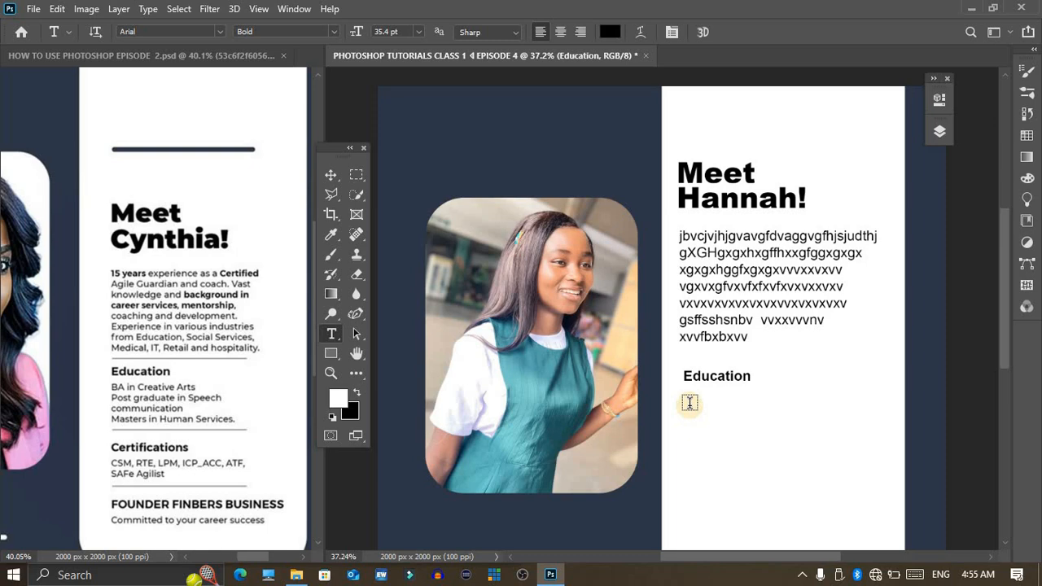
Step: Duplicate the seven-line body paragraph straight down so the copy sits directly beneath the "Education" heading
{"action": "key", "text": "v"}
{"action": "right_click", "coordinate": [695, 267]}
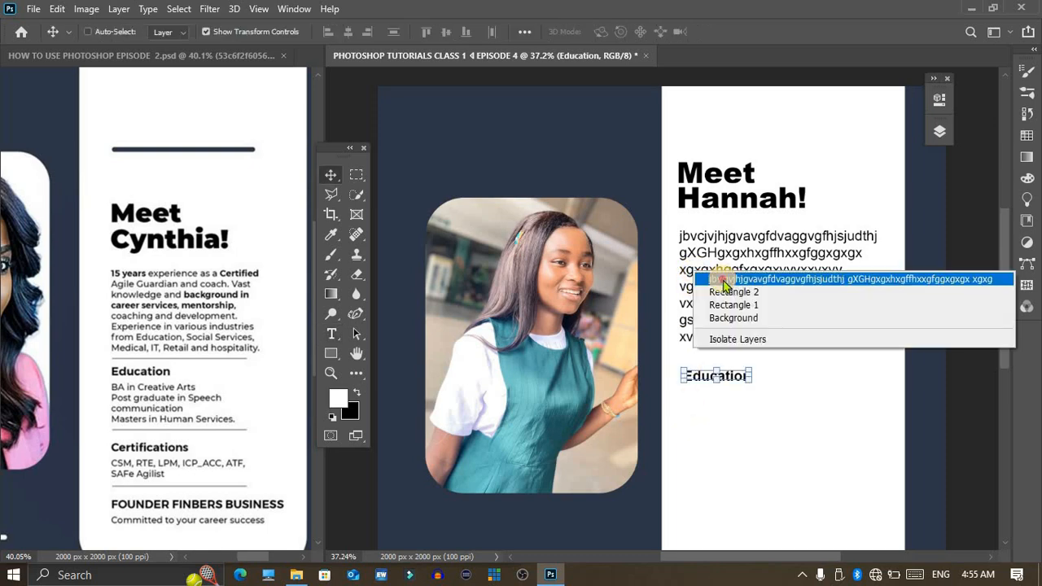
{"action": "left_click", "coordinate": [714, 278]}
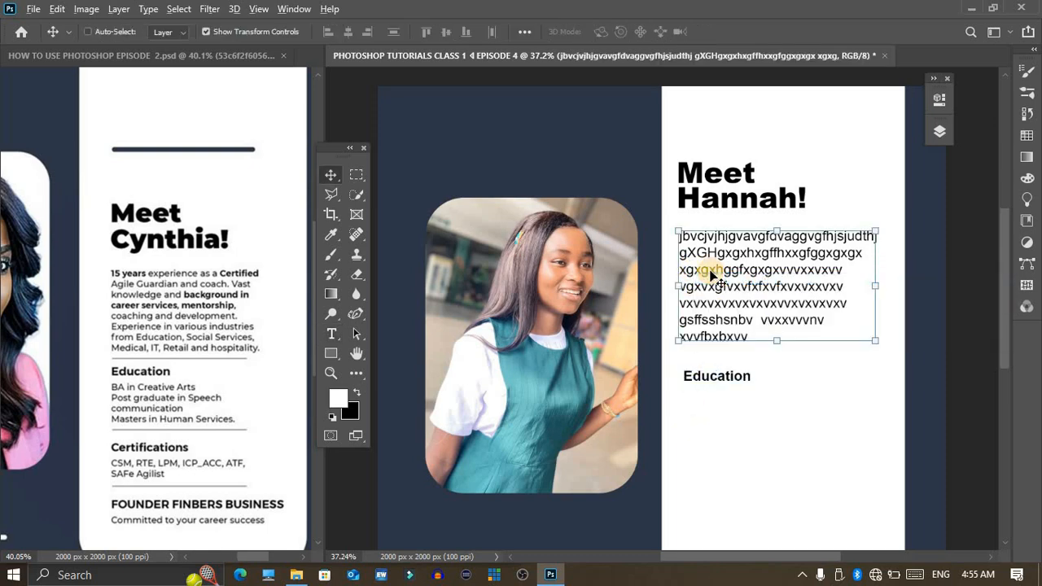
{"action": "left_click_drag", "start_coordinate": [711, 275], "coordinate": [705, 430]}
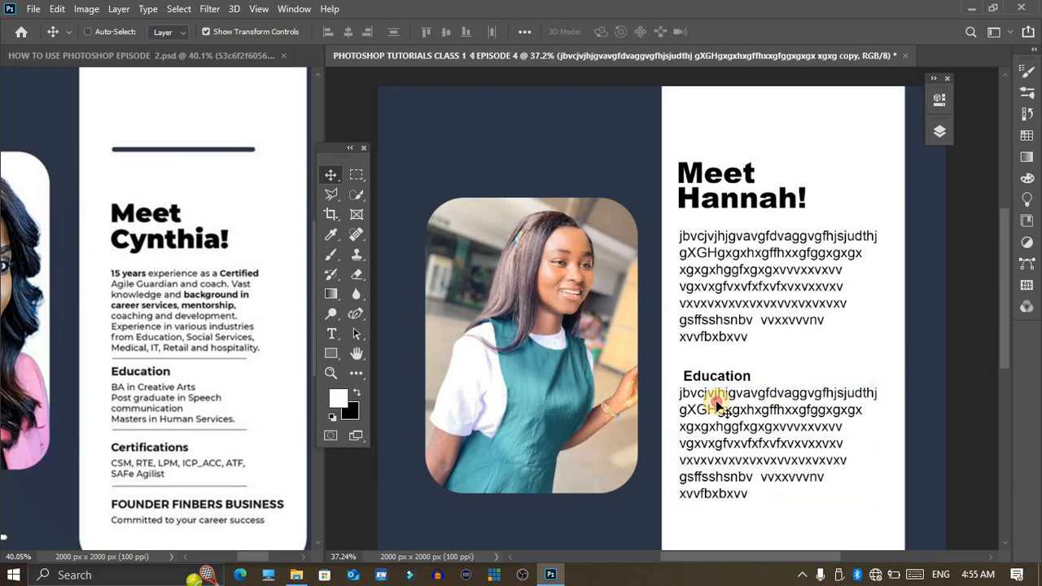
Step: Replace the duplicated paragraph's text with four lines of random placeholder letters and commit it
{"action": "double_click", "coordinate": [717, 399]}
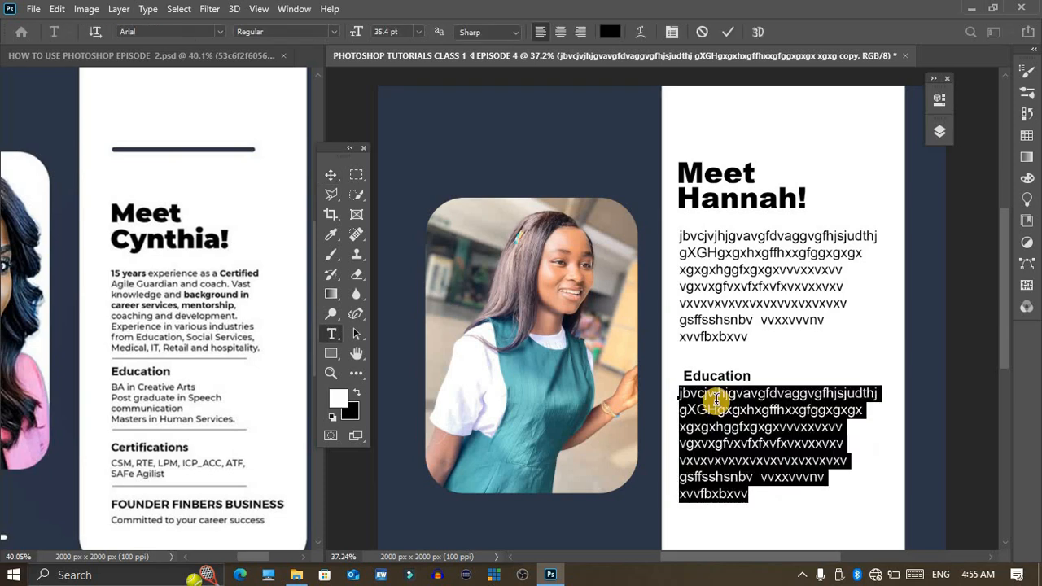
{"action": "type", "text": "rfdfdgg"}
{"action": "type", "text": "ffvvvshysnsgftdrwysvx"}
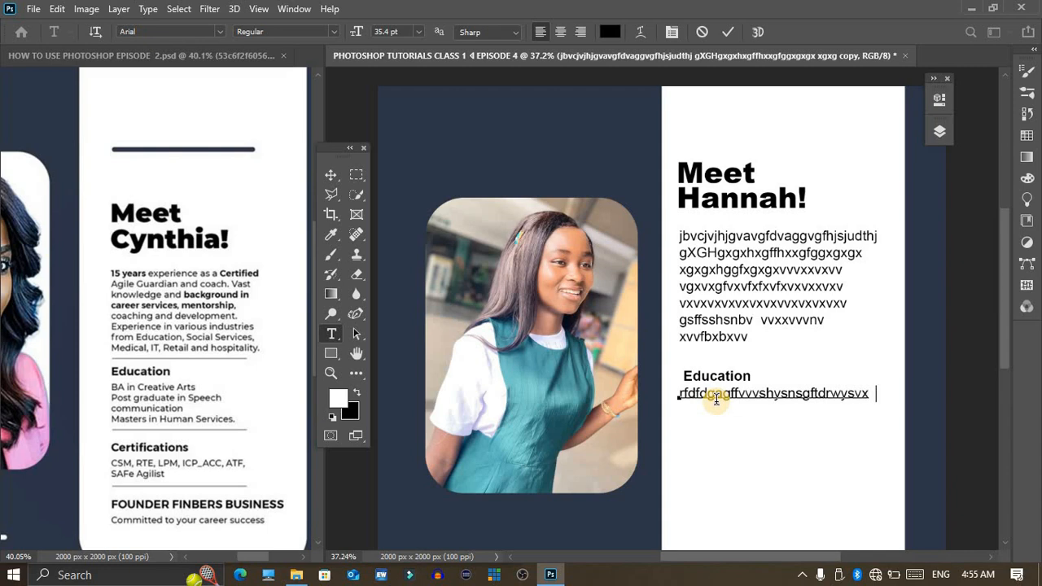
{"action": "type", "text": "gxzfgsfgsfssgsvsgsggs"}
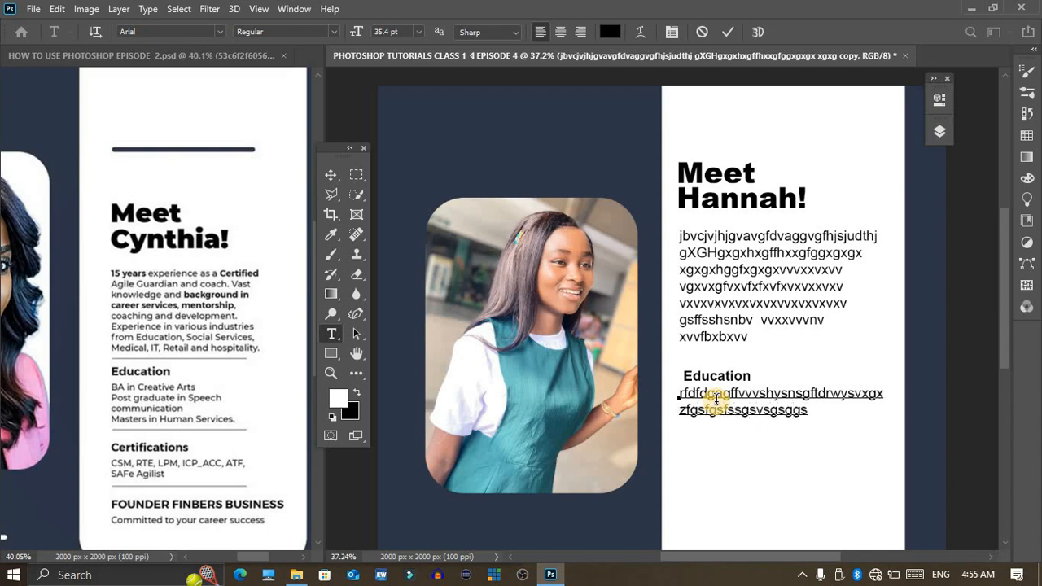
{"action": "type", "text": "xgfxhvgxvgxvgxvx"}
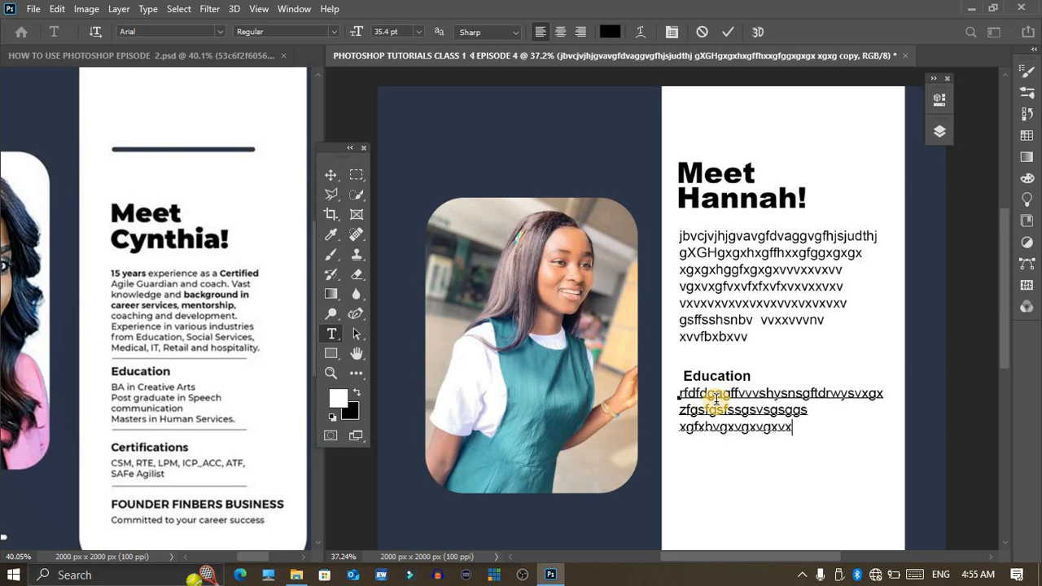
{"action": "type", "text": "vxvxhvxvxvx"}
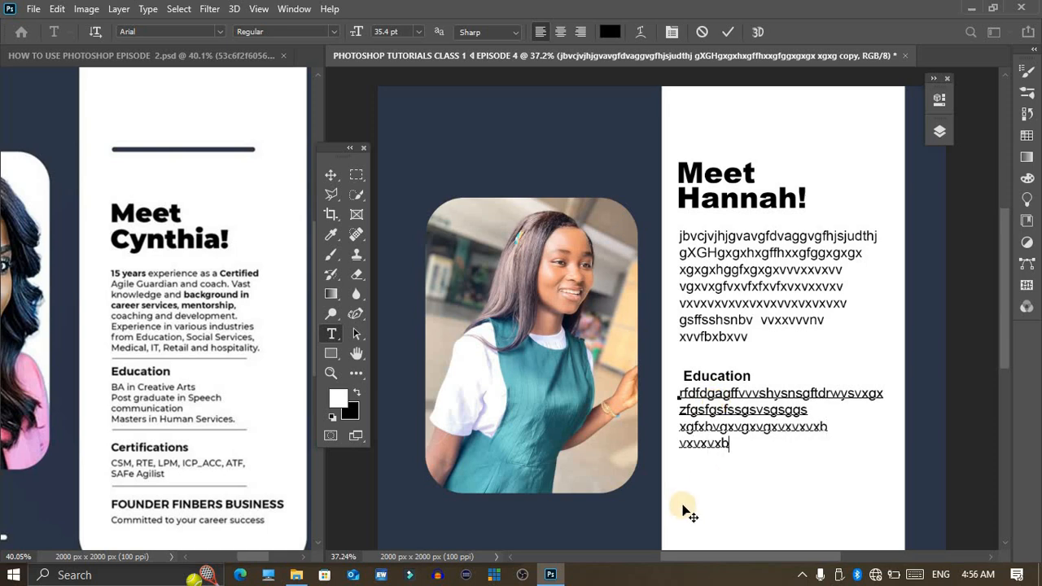
{"action": "scroll", "coordinate": [717, 418], "scroll_direction": "down", "scroll_amount": 2}
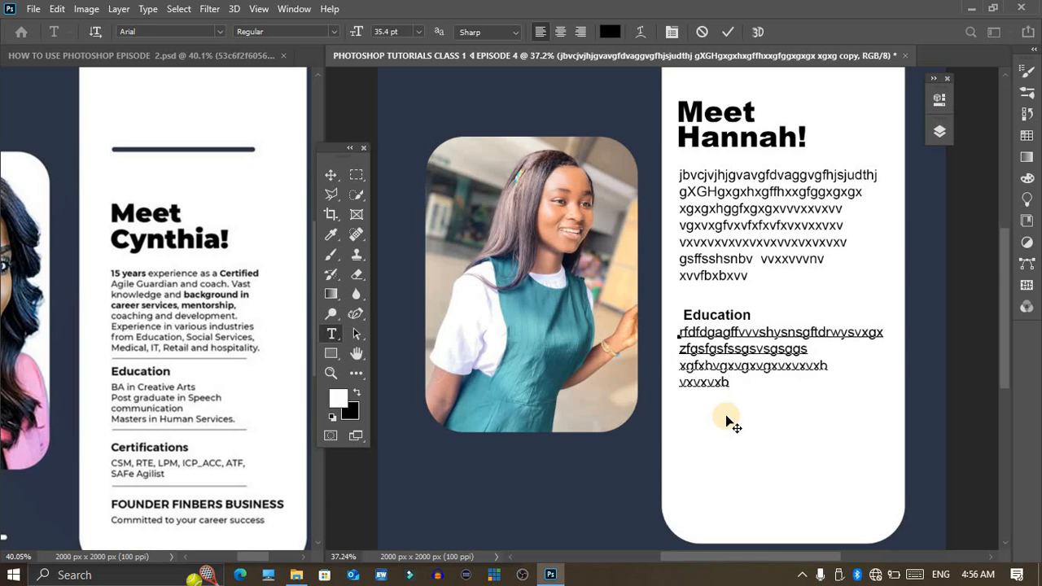
{"action": "scroll", "coordinate": [142, 482], "scroll_direction": "down", "scroll_amount": 3}
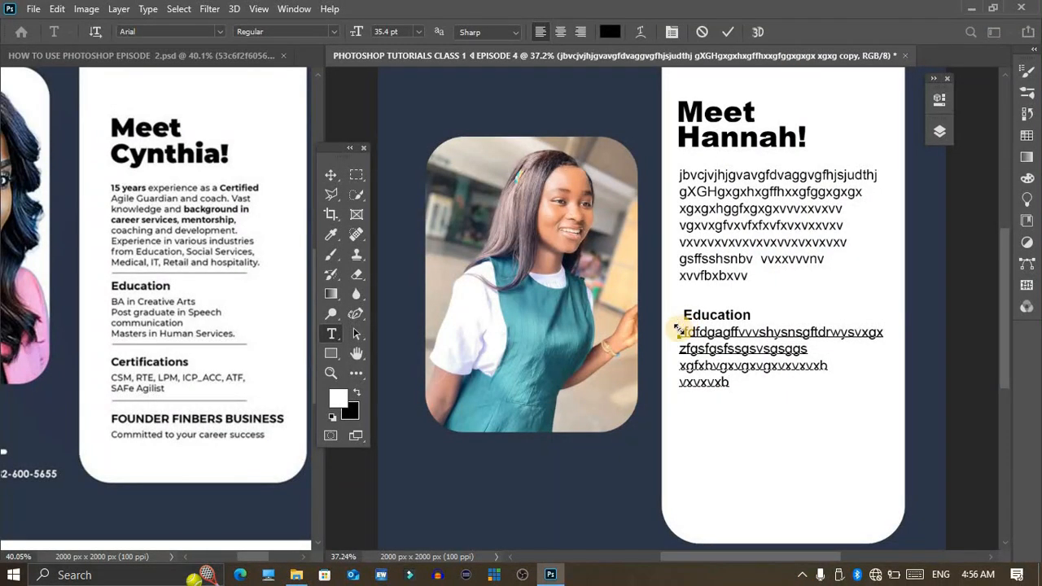
{"action": "left_click", "coordinate": [678, 330]}
{"action": "key", "text": "ctrl+Return"}
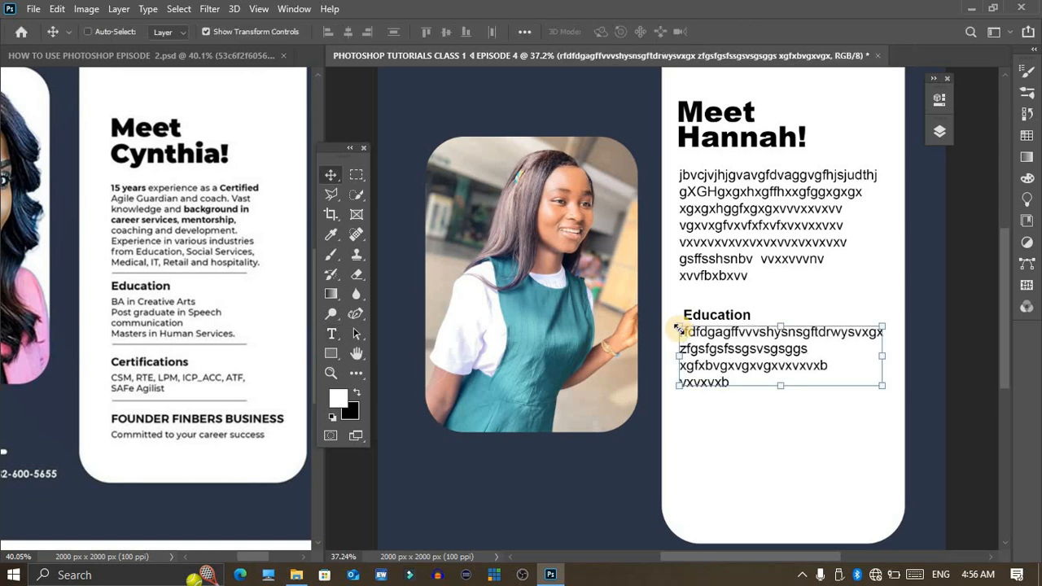
Step: Draw a thin divider rectangle about 690 by 5 px above the "Education" heading and fill it with the recently used dark navy
{"action": "key", "text": "j"}
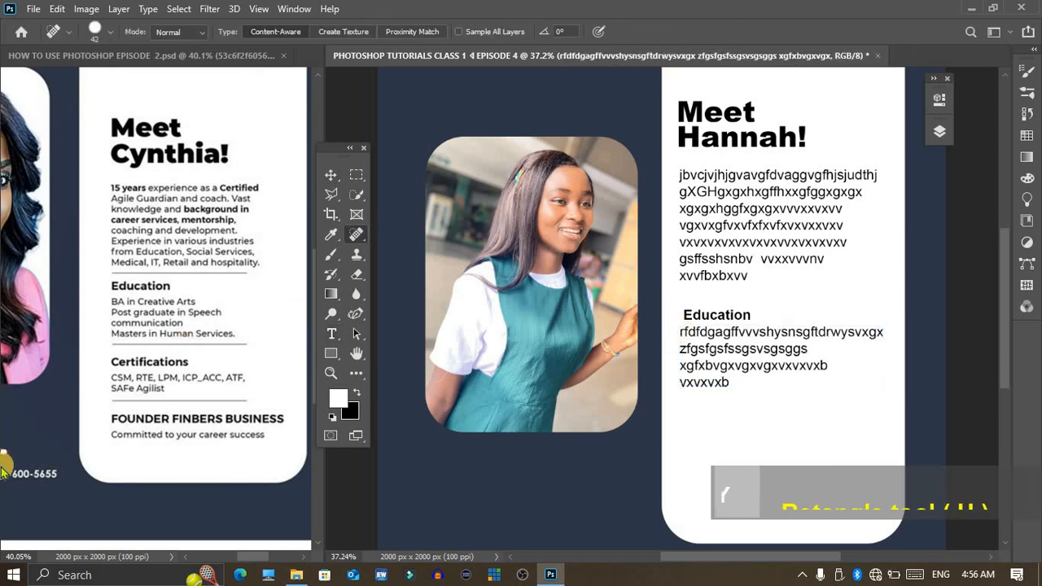
{"action": "left_click", "coordinate": [330, 354]}
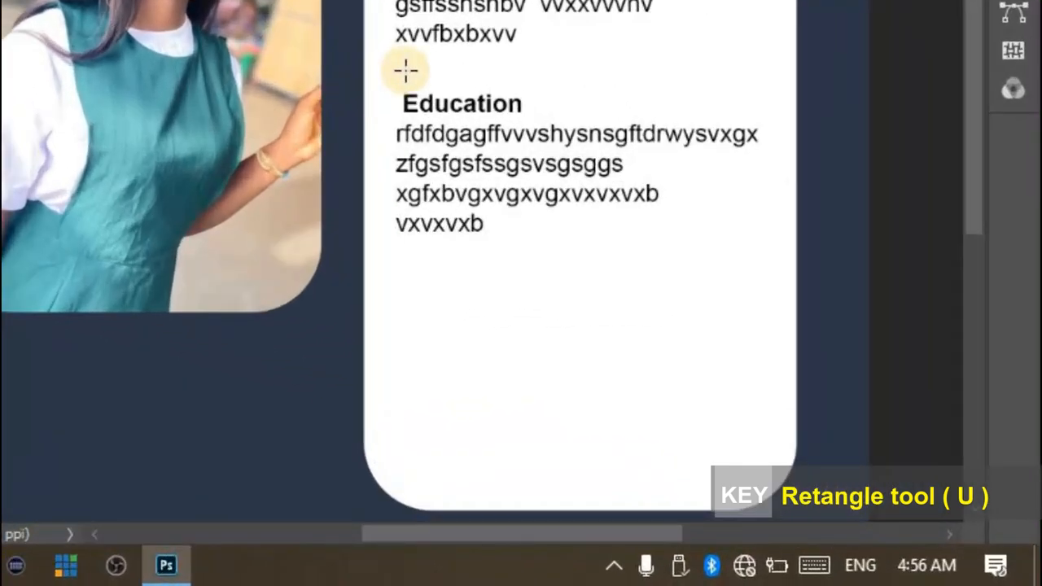
{"action": "left_click_drag", "start_coordinate": [405, 71], "coordinate": [754, 71]}
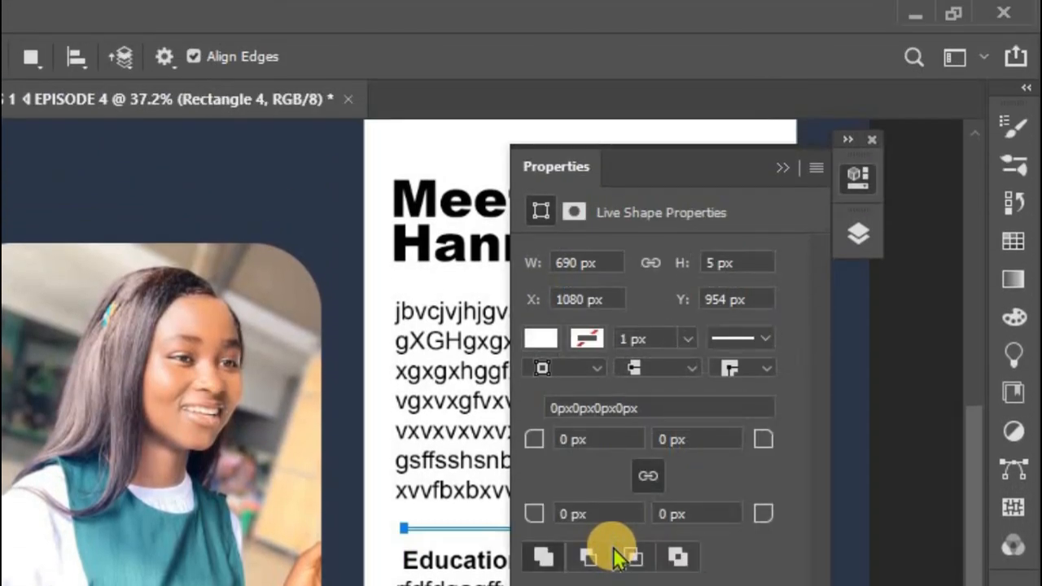
{"action": "left_click", "coordinate": [533, 334]}
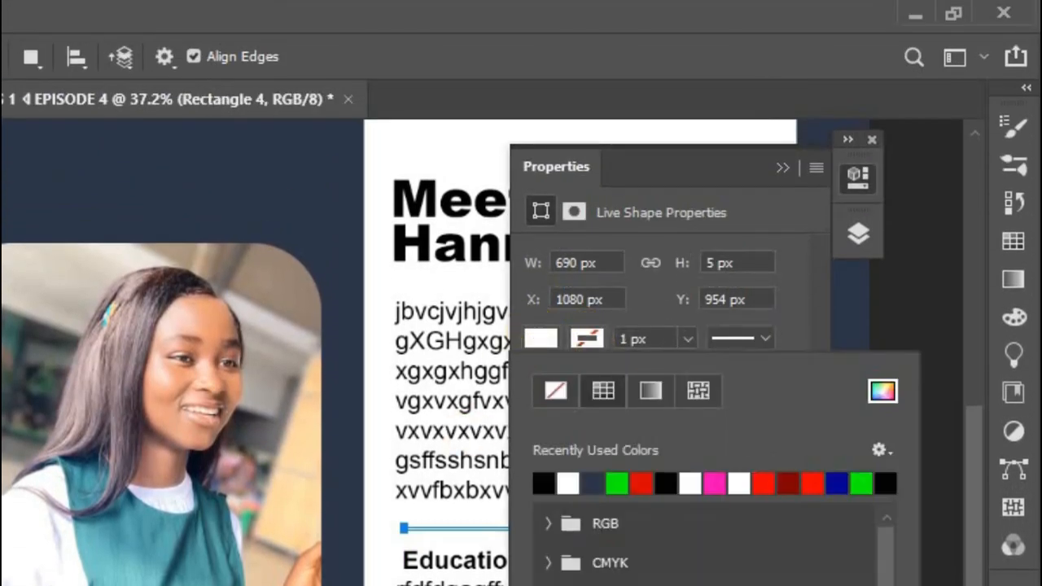
{"action": "left_click", "coordinate": [593, 483]}
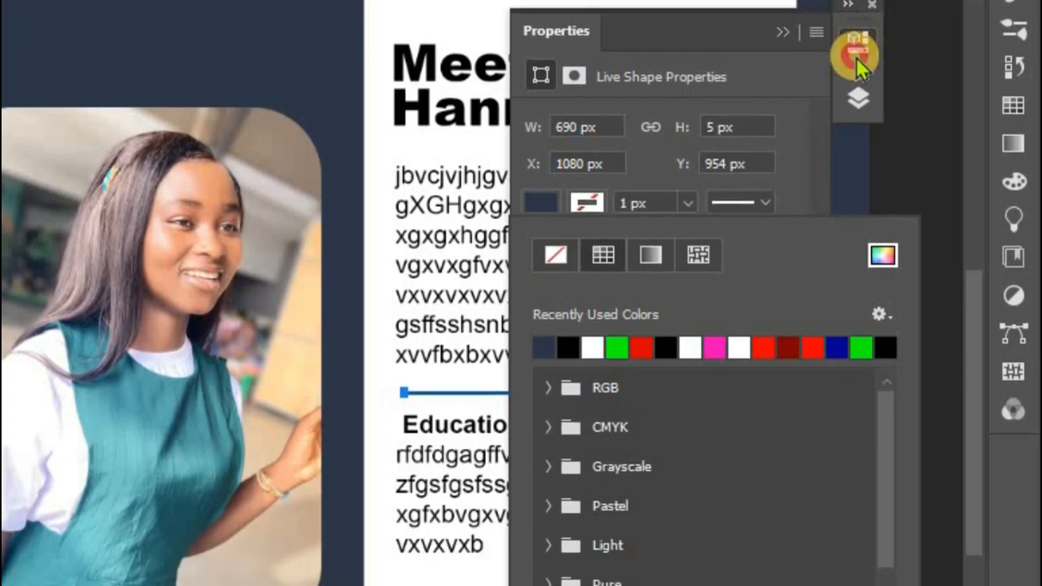
{"action": "left_click", "coordinate": [859, 176]}
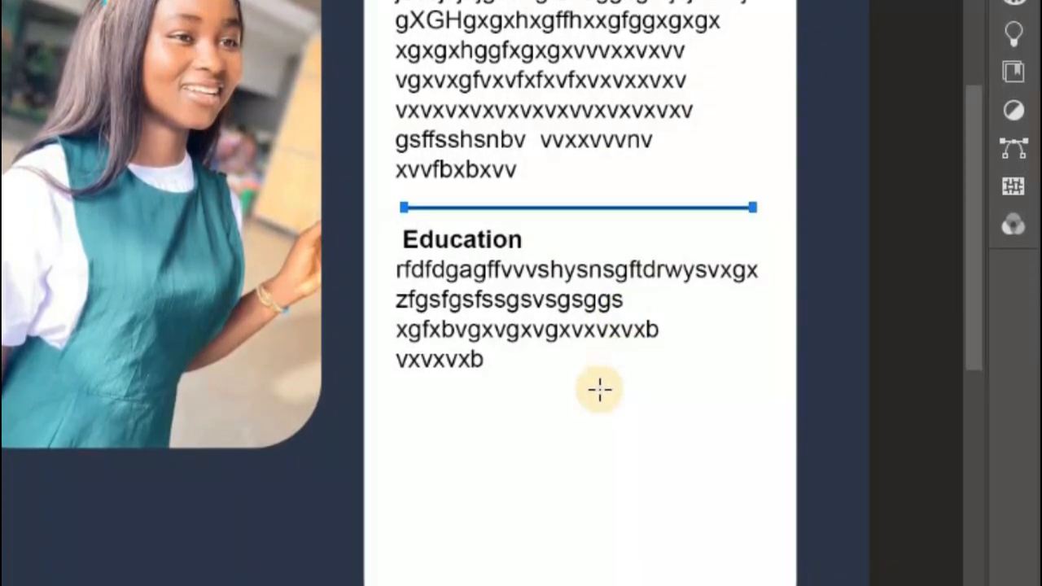
Step: Duplicate the divider line twice straight down, once below the Education text and once nearer the white panel's lower end
{"action": "key", "text": "v"}
{"action": "left_click", "coordinate": [547, 295]}
{"action": "left_click", "coordinate": [546, 284]}
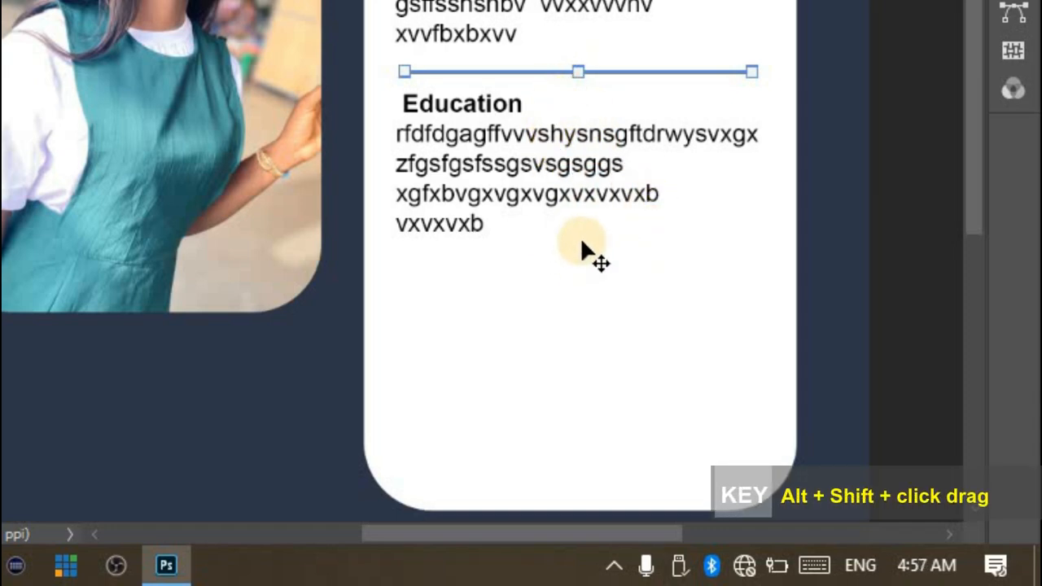
{"action": "left_click_drag", "start_coordinate": [581, 243], "coordinate": [597, 214]}
{"action": "left_click_drag", "start_coordinate": [601, 271], "coordinate": [577, 337]}
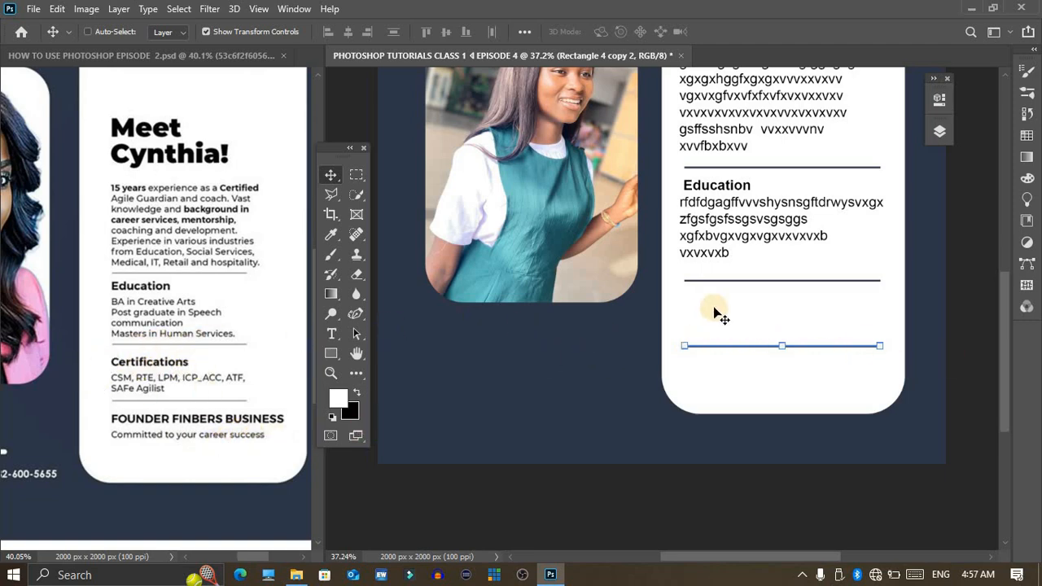
Step: Duplicate the "Education" heading just beneath the second divider line, change the copy's text to "Certification" and commit it
{"action": "right_click", "coordinate": [753, 189]}
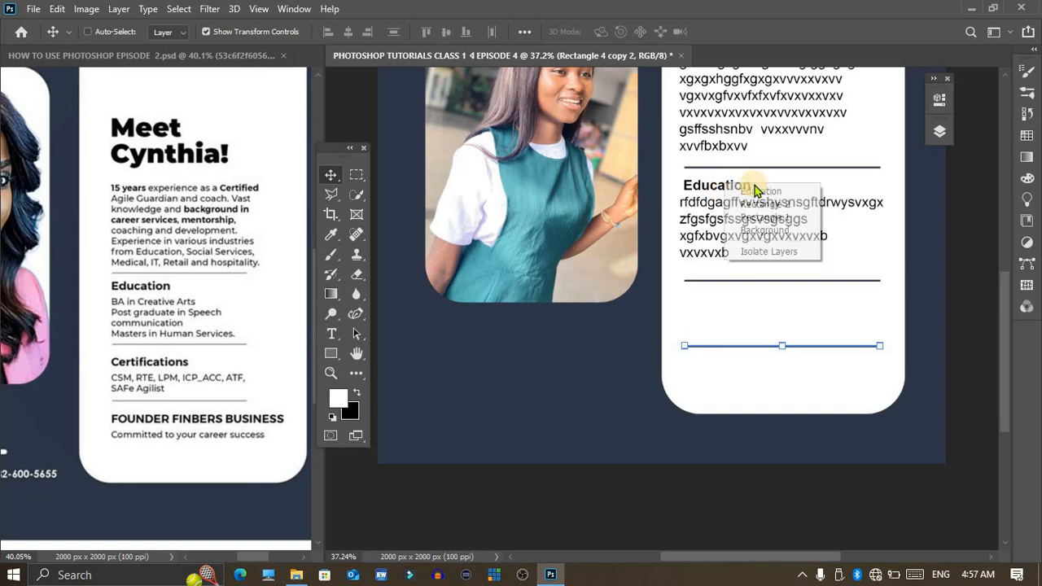
{"action": "left_click", "coordinate": [757, 192]}
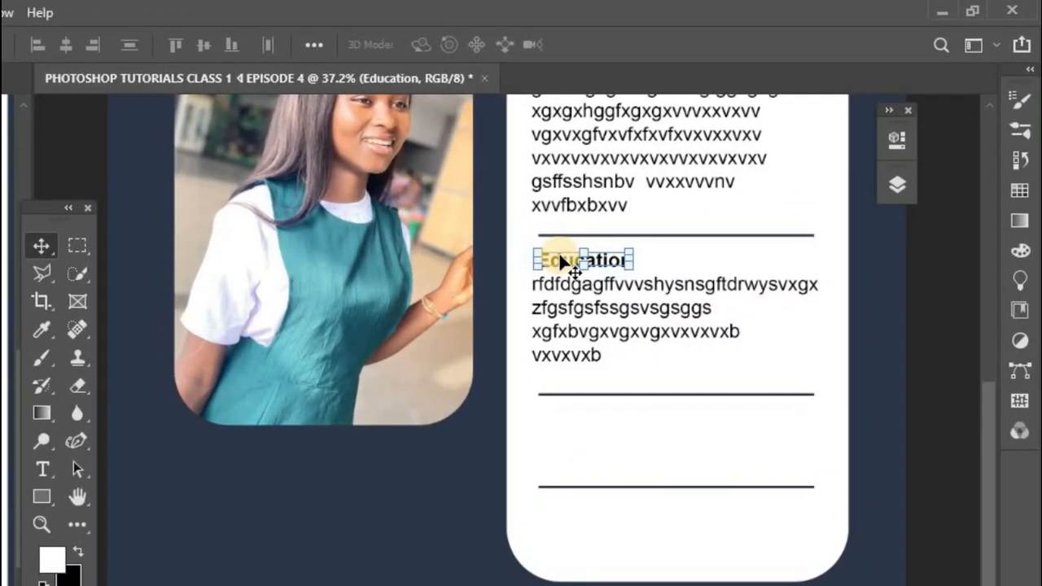
{"action": "left_click_drag", "start_coordinate": [563, 262], "coordinate": [562, 413]}
{"action": "double_click", "coordinate": [562, 412]}
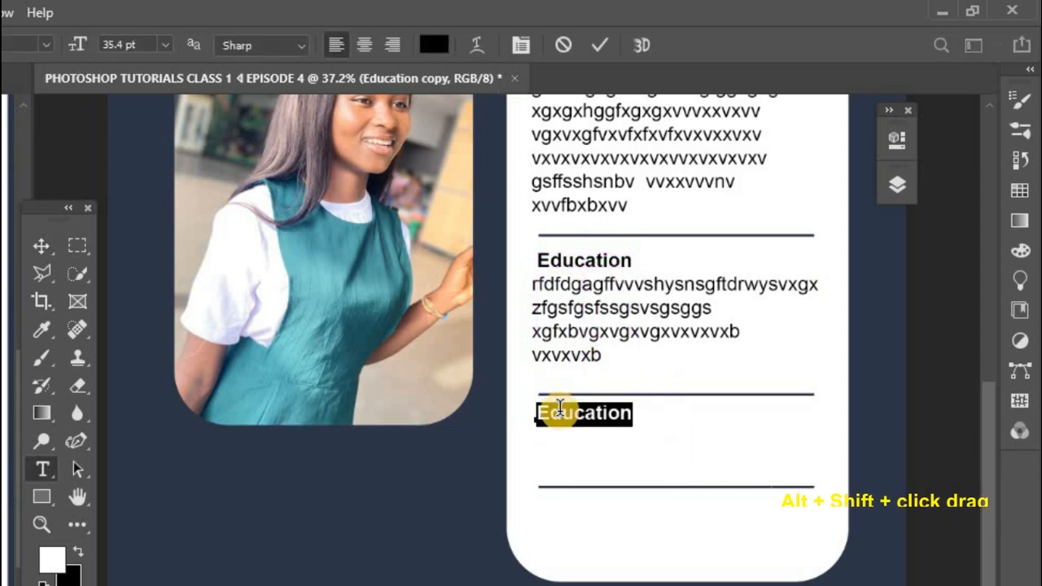
{"action": "type", "text": "Certi"}
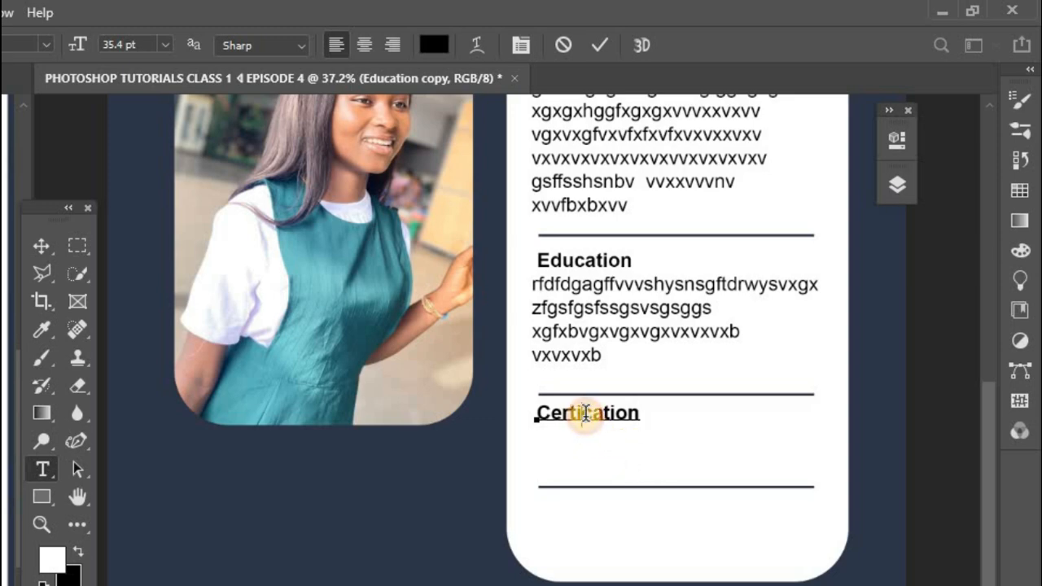
{"action": "type", "text": "fi"}
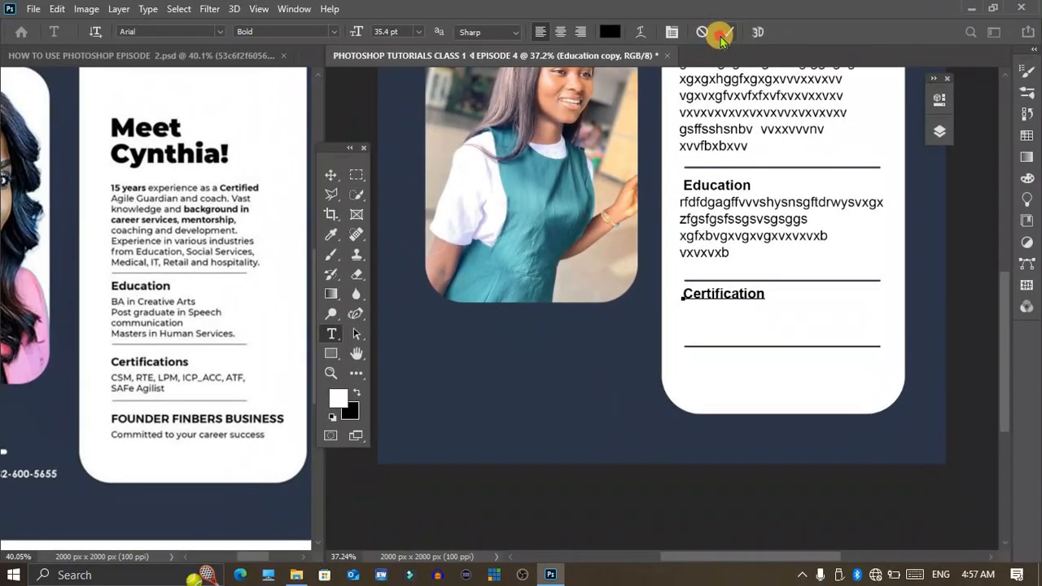
{"action": "left_click", "coordinate": [720, 33]}
{"action": "key", "text": "v"}
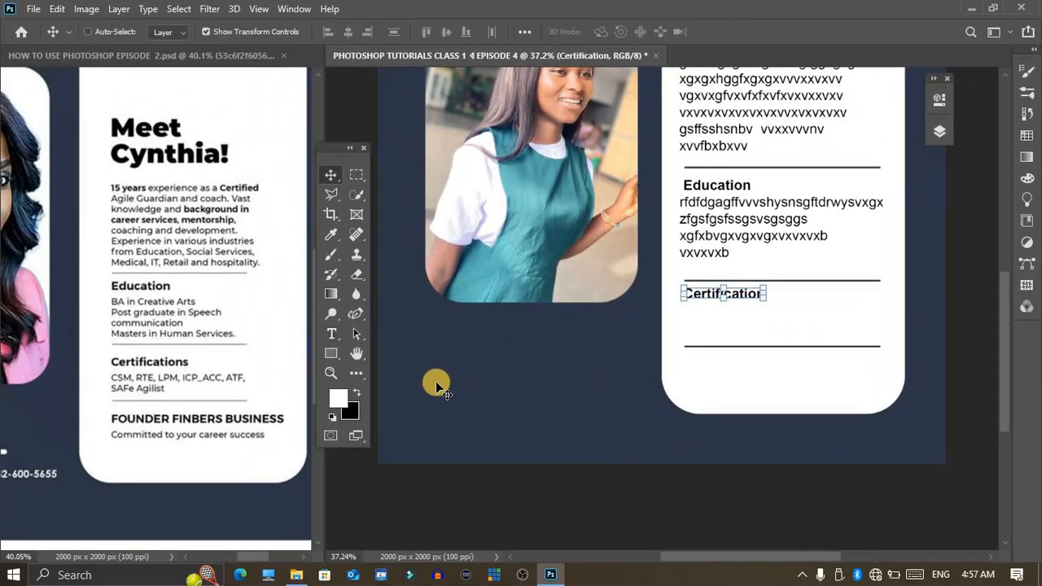
{"action": "scroll", "coordinate": [604, 311], "scroll_direction": "up", "scroll_amount": 6}
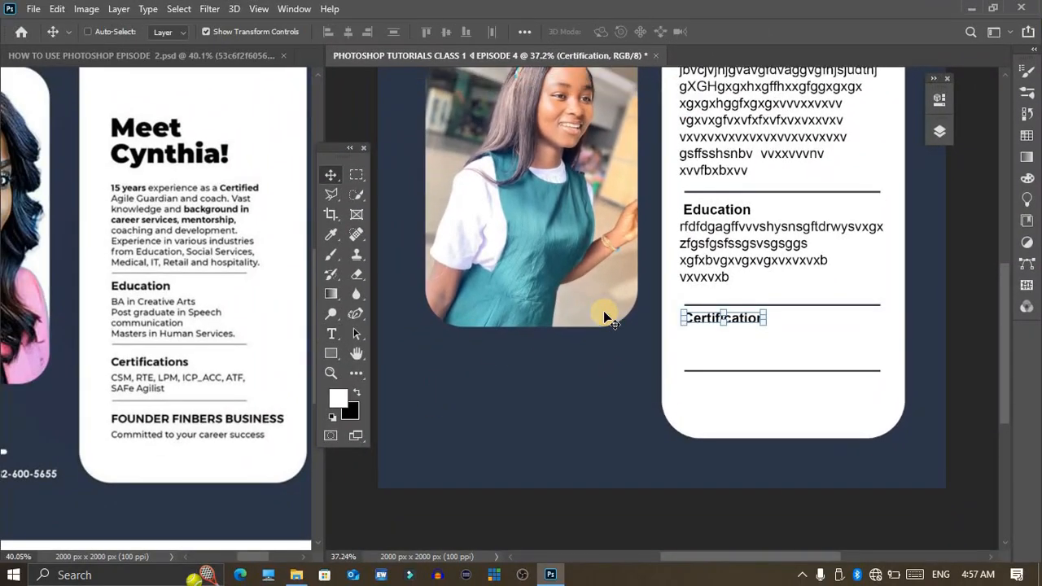
{"action": "scroll", "coordinate": [610, 324], "scroll_direction": "down", "scroll_amount": 1}
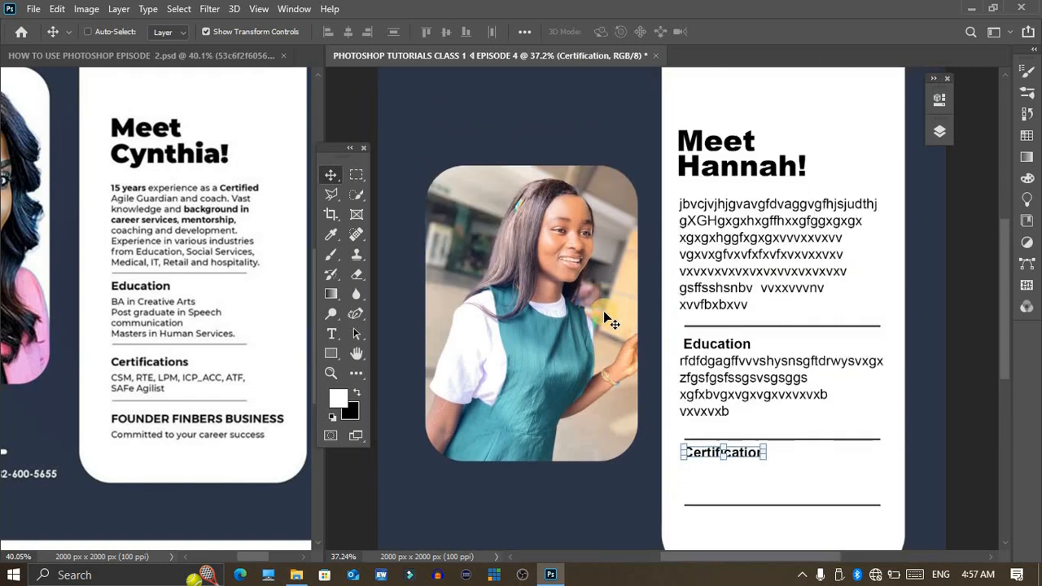
{"action": "scroll", "coordinate": [610, 323], "scroll_direction": "down", "scroll_amount": 1}
{"action": "key", "text": "z"}
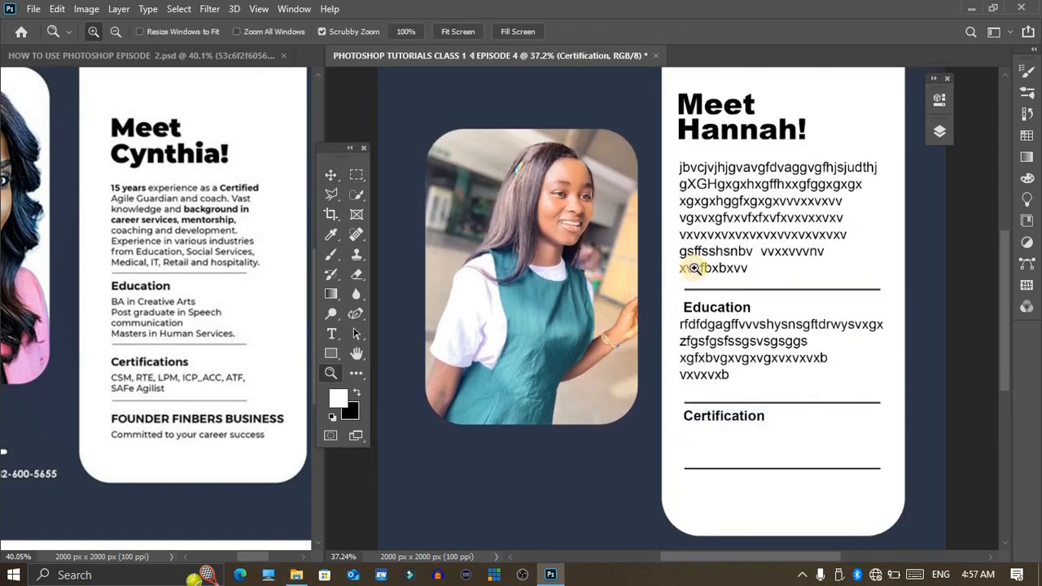
{"action": "left_click_drag", "start_coordinate": [662, 319], "coordinate": [598, 395]}
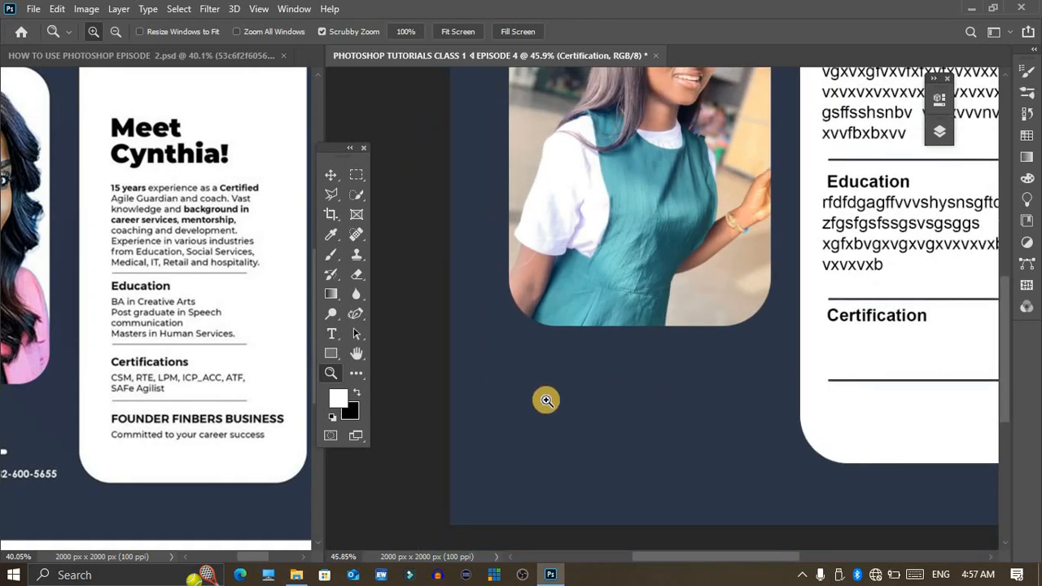
Step: Place the whatsapp-logo-outline image from the Downloads folder into the new flyer document
{"action": "left_click_drag", "start_coordinate": [137, 440], "coordinate": [131, 383]}
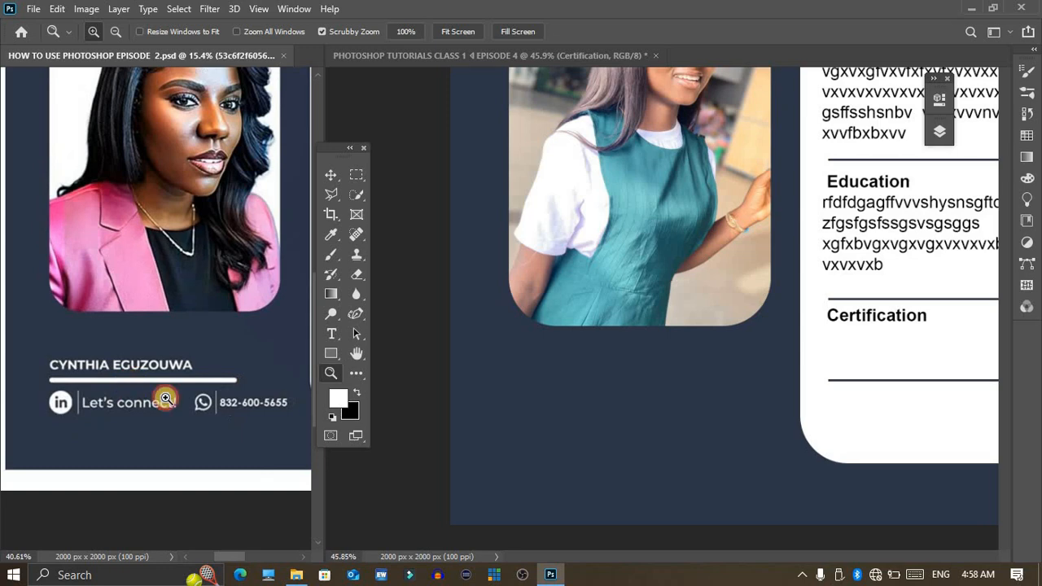
{"action": "left_click_drag", "start_coordinate": [260, 445], "coordinate": [233, 442]}
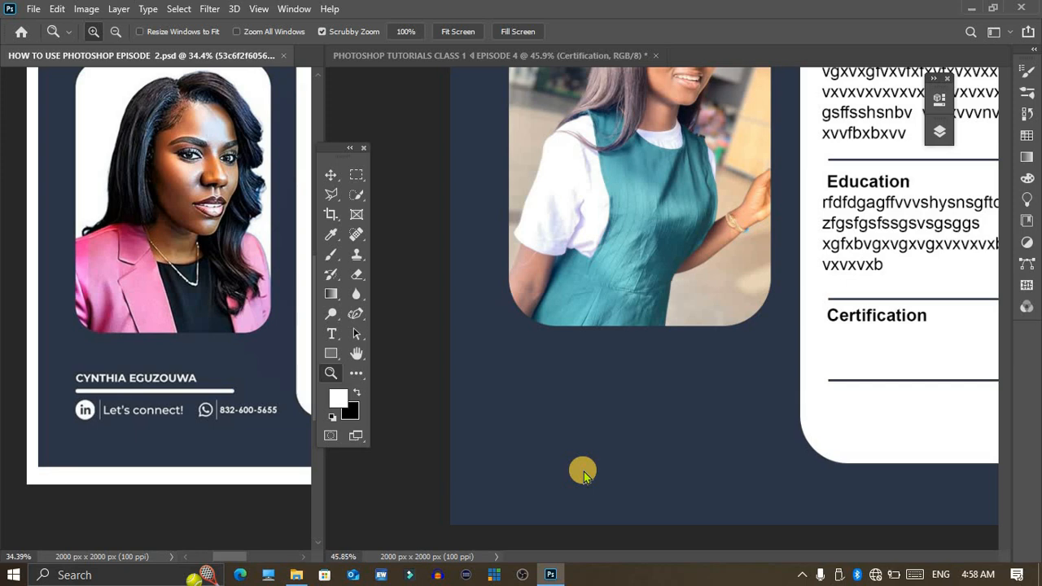
{"action": "left_click", "coordinate": [297, 575]}
{"action": "scroll", "coordinate": [32, 260], "scroll_direction": "up", "scroll_amount": 5}
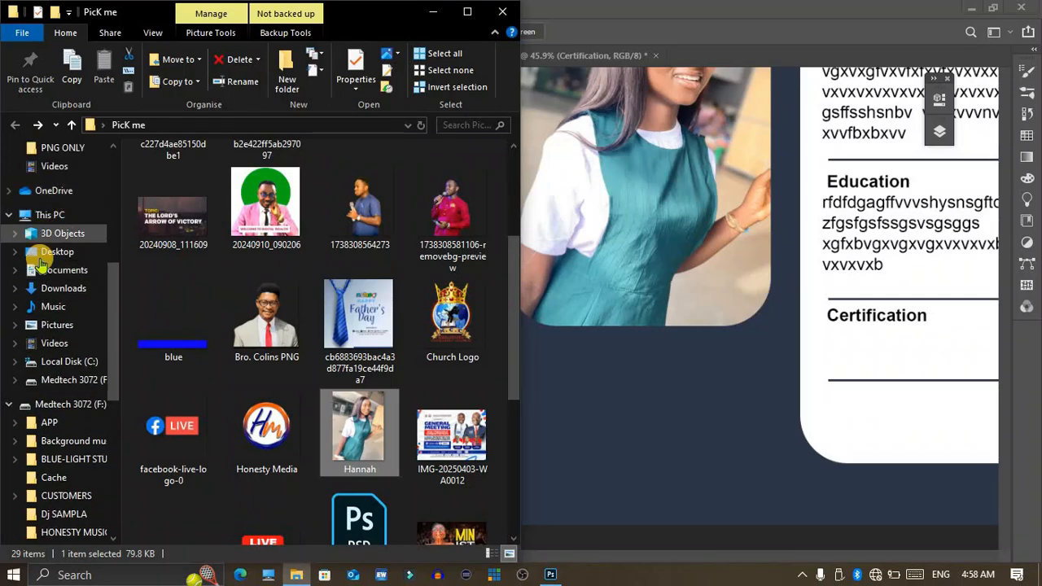
{"action": "left_click", "coordinate": [37, 286]}
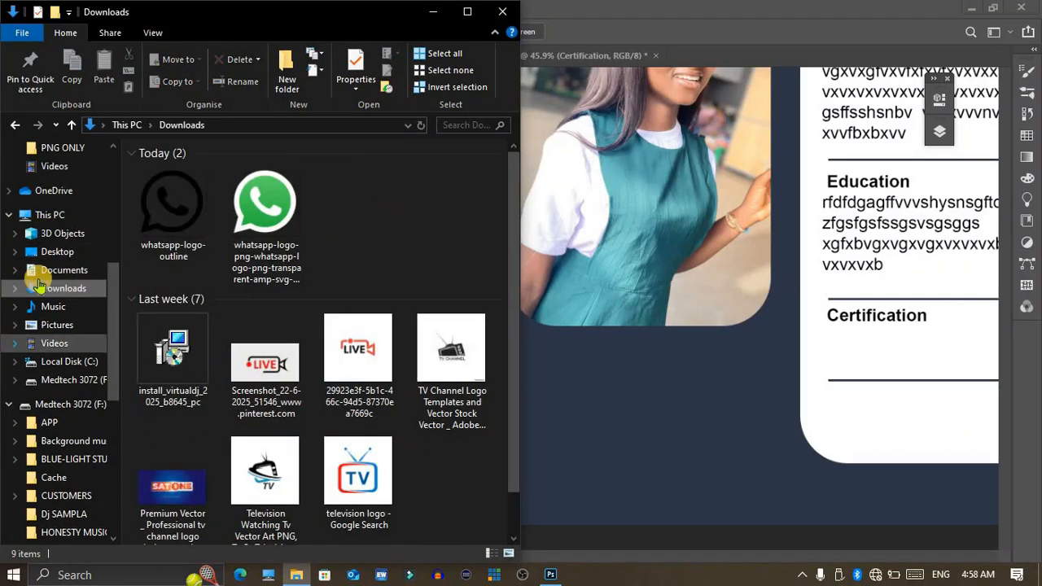
{"action": "left_click_drag", "start_coordinate": [167, 214], "coordinate": [619, 408]}
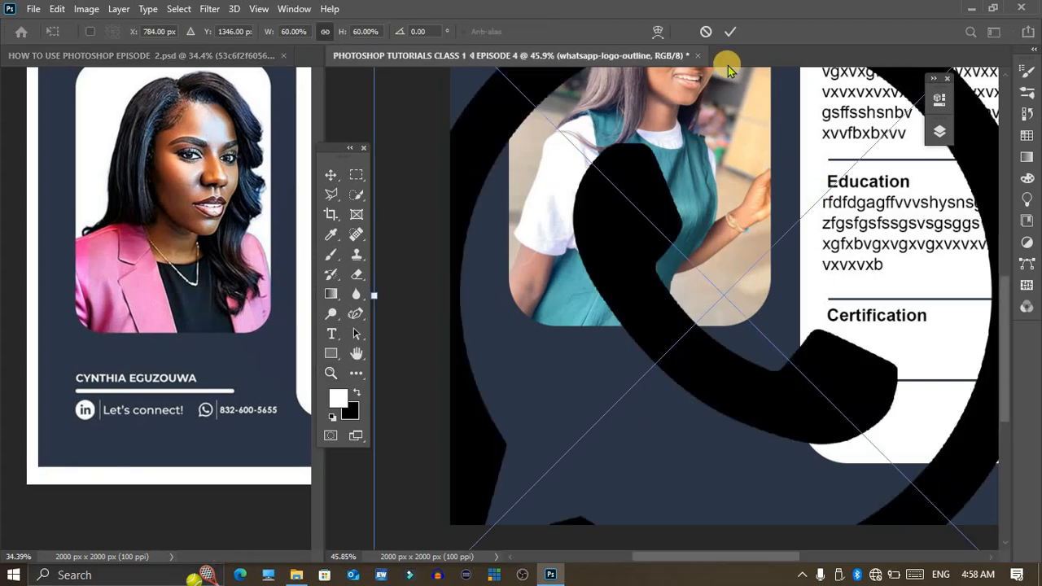
Step: Scale the placed WhatsApp logo down to about 3.77%, position it on the navy area below the portrait and commit the placement
{"action": "left_click_drag", "start_coordinate": [378, 294], "coordinate": [824, 317]}
{"action": "left_click_drag", "start_coordinate": [926, 317], "coordinate": [614, 381]}
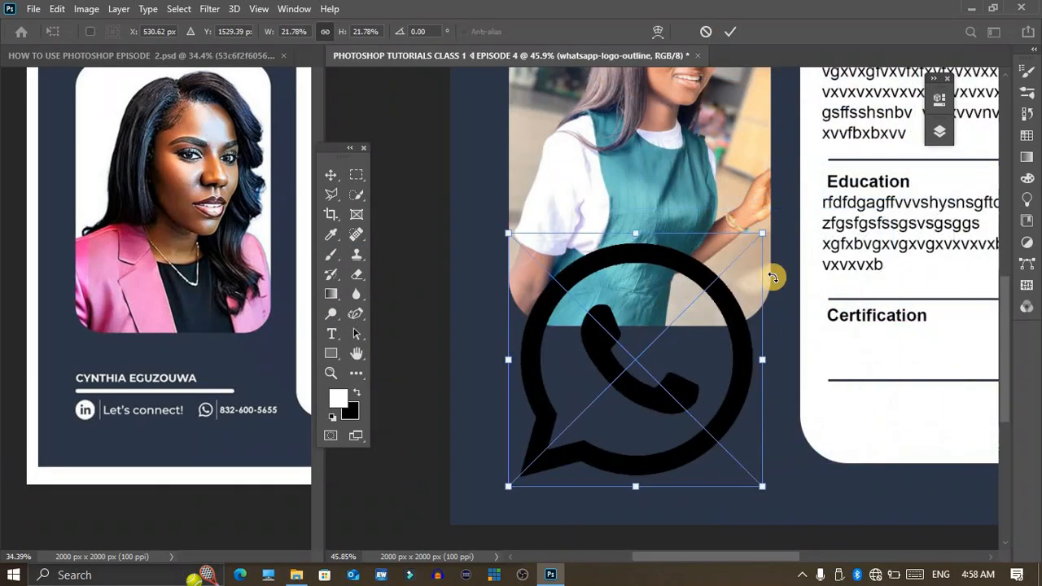
{"action": "left_click_drag", "start_coordinate": [768, 233], "coordinate": [638, 376]}
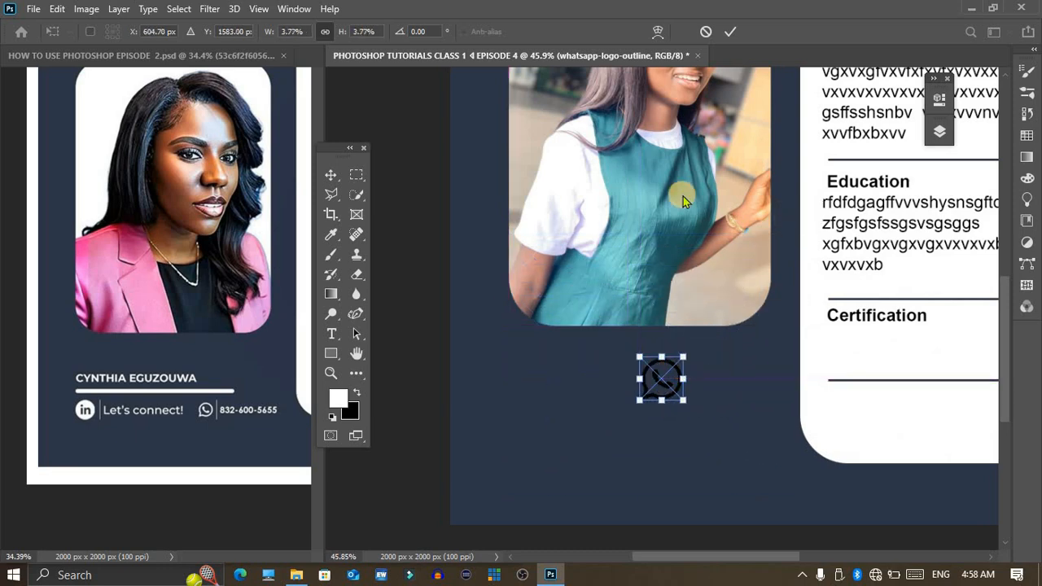
{"action": "left_click", "coordinate": [733, 31]}
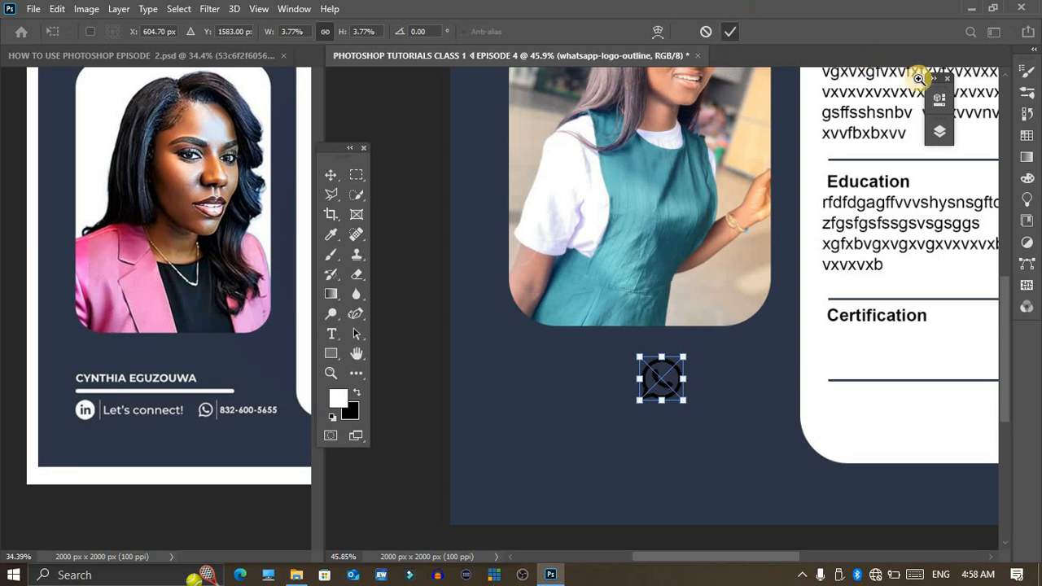
Step: Apply a white Color Overlay layer style to the whatsapp-logo-outline layer
{"action": "left_click", "coordinate": [940, 132]}
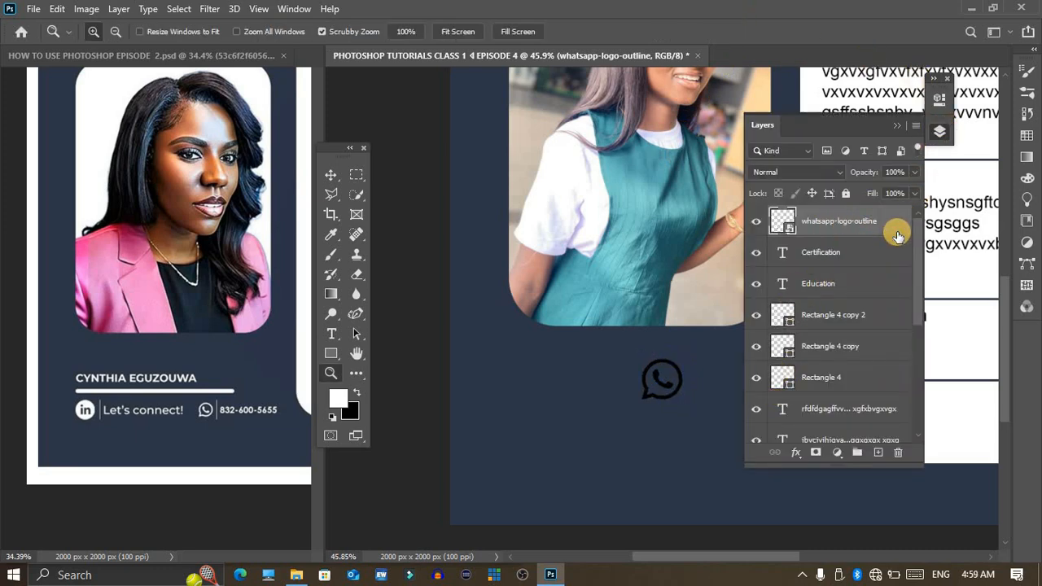
{"action": "double_click", "coordinate": [899, 236]}
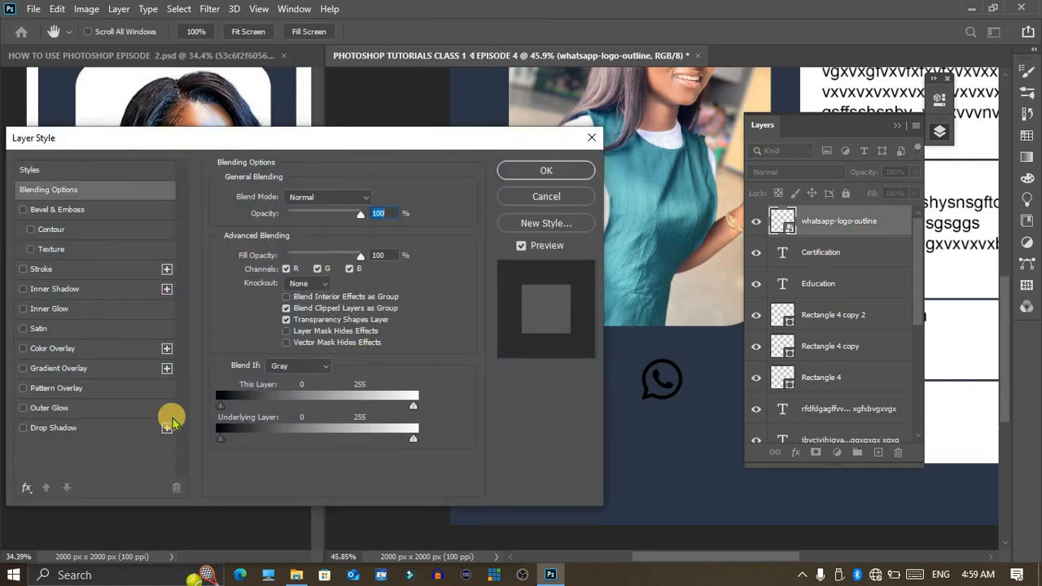
{"action": "left_click", "coordinate": [57, 350]}
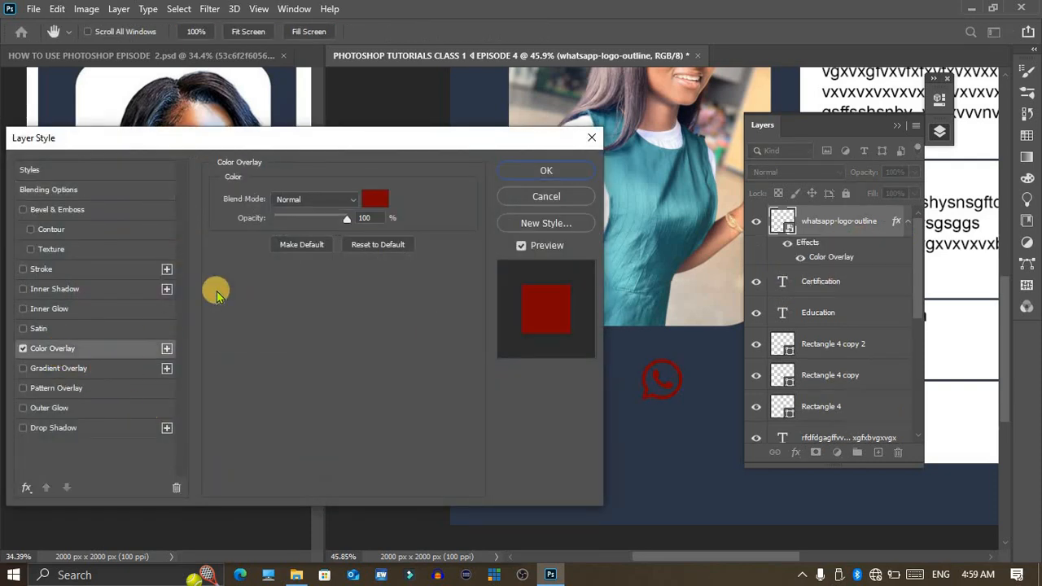
{"action": "left_click", "coordinate": [377, 201]}
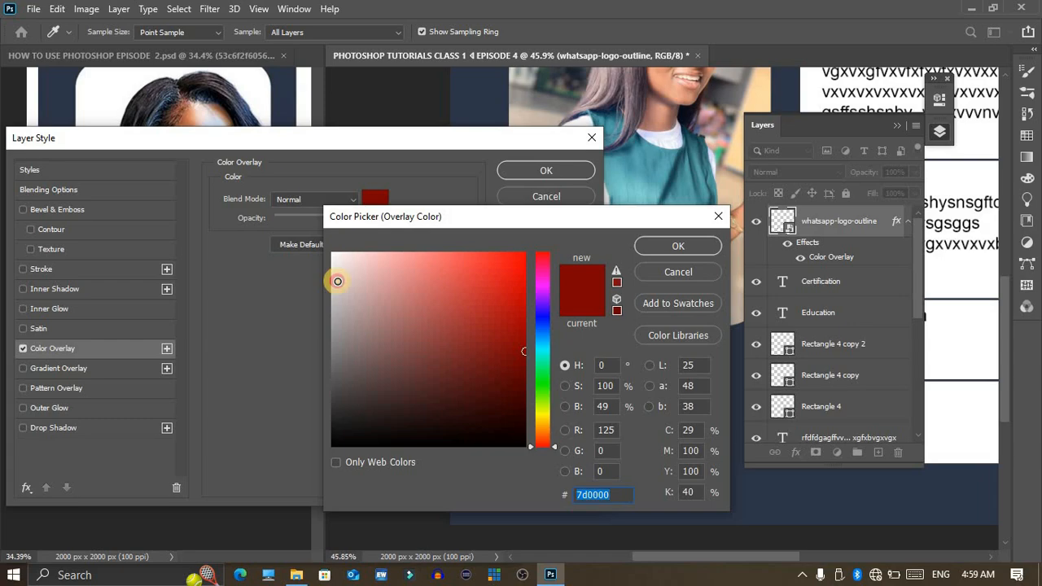
{"action": "left_click", "coordinate": [332, 254]}
{"action": "left_click", "coordinate": [658, 238]}
{"action": "left_click", "coordinate": [563, 174]}
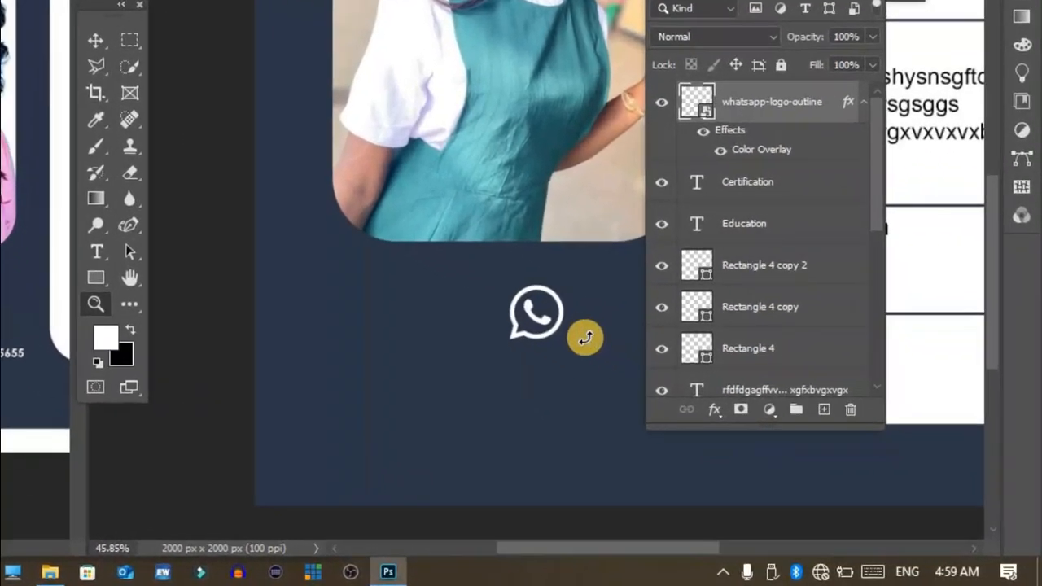
Step: Move the white WhatsApp icon up to just beneath the portrait's lower edge
{"action": "key", "text": "ctrl+t"}
{"action": "left_click_drag", "start_coordinate": [442, 203], "coordinate": [415, 188]}
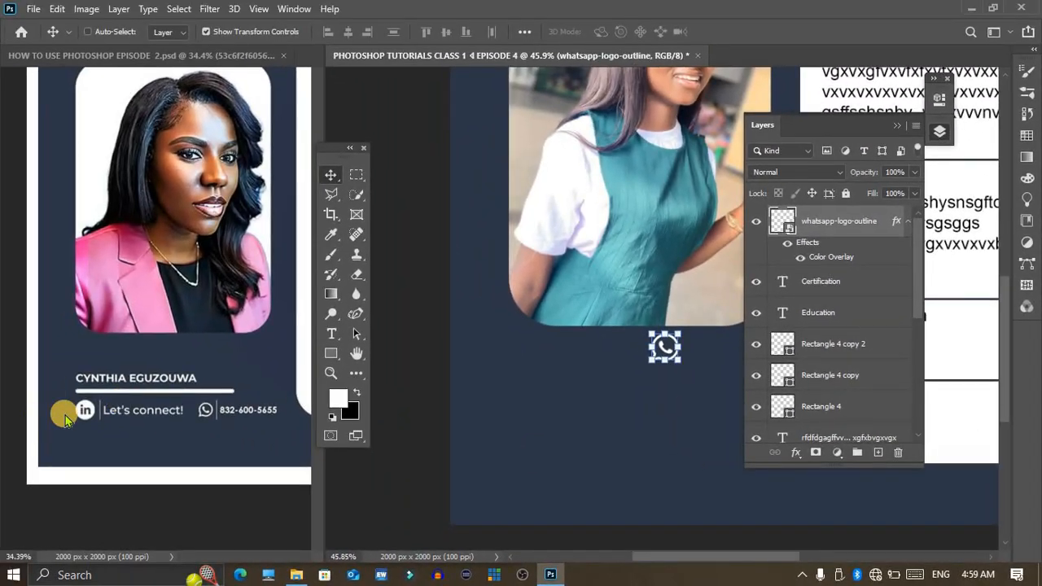
Step: Examine the name, divider and contact row in the reference flyer, and return to the new flyer document
{"action": "left_click", "coordinate": [65, 415]}
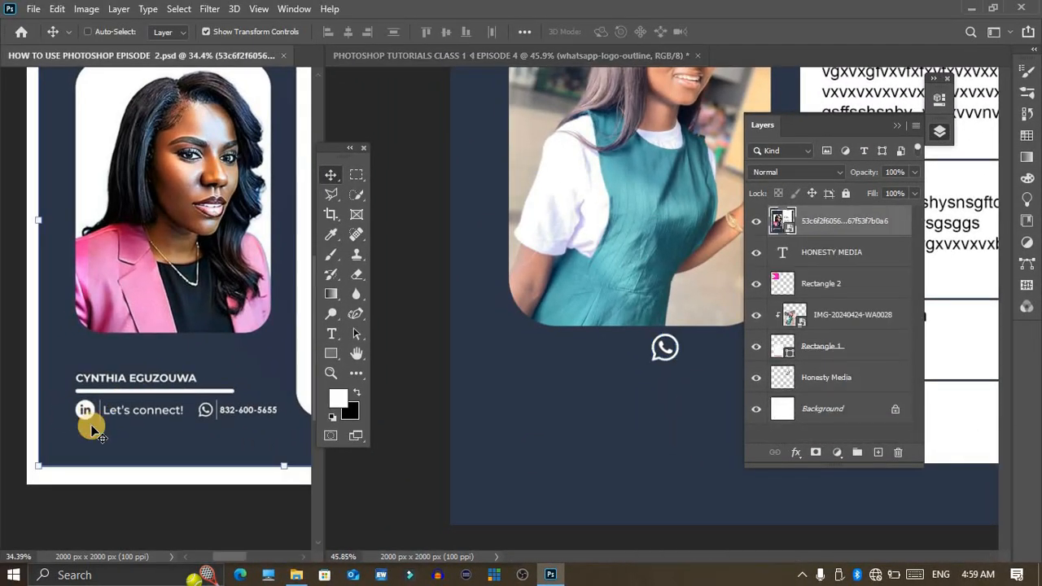
{"action": "left_click_drag", "start_coordinate": [63, 413], "coordinate": [105, 426]}
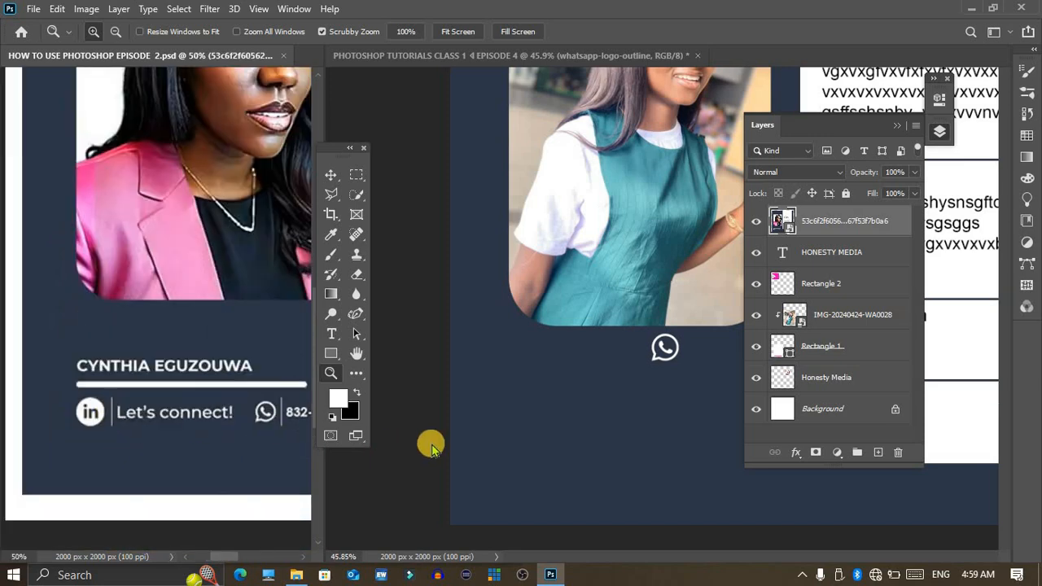
{"action": "left_click", "coordinate": [603, 422]}
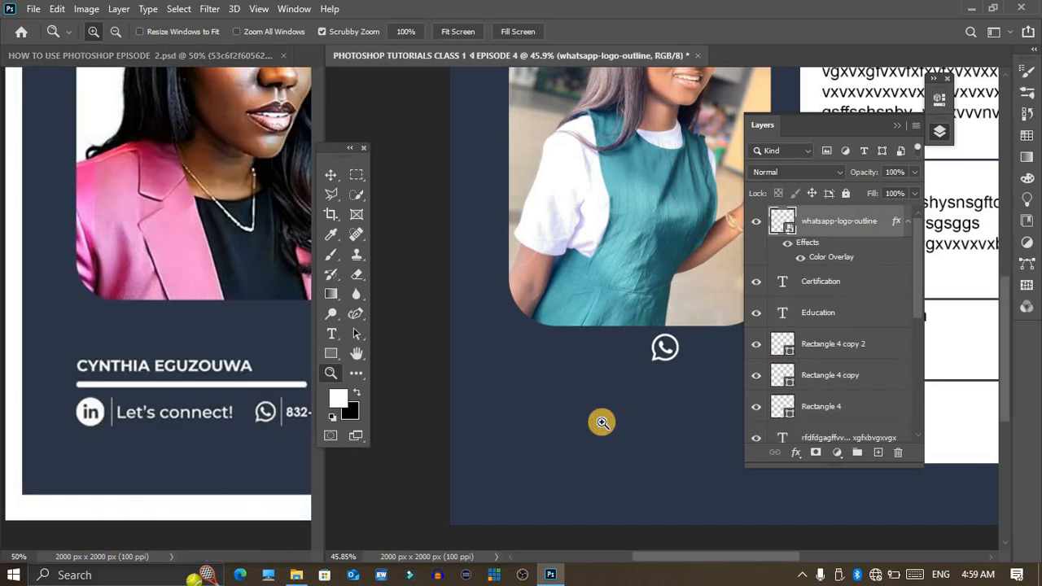